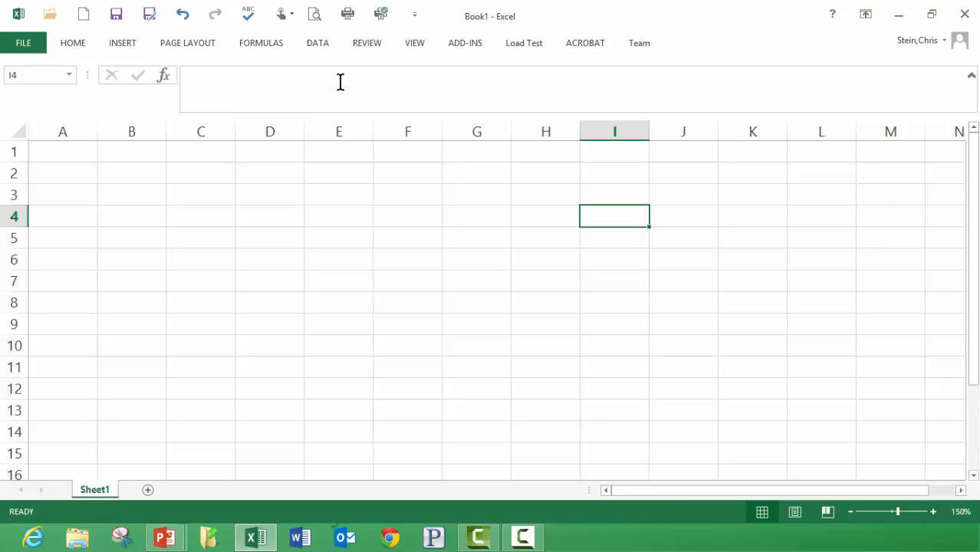
- Insert a text box over the top of the sheet, spanning columns A to J from row 1 to the top of row 7
click(121, 47)
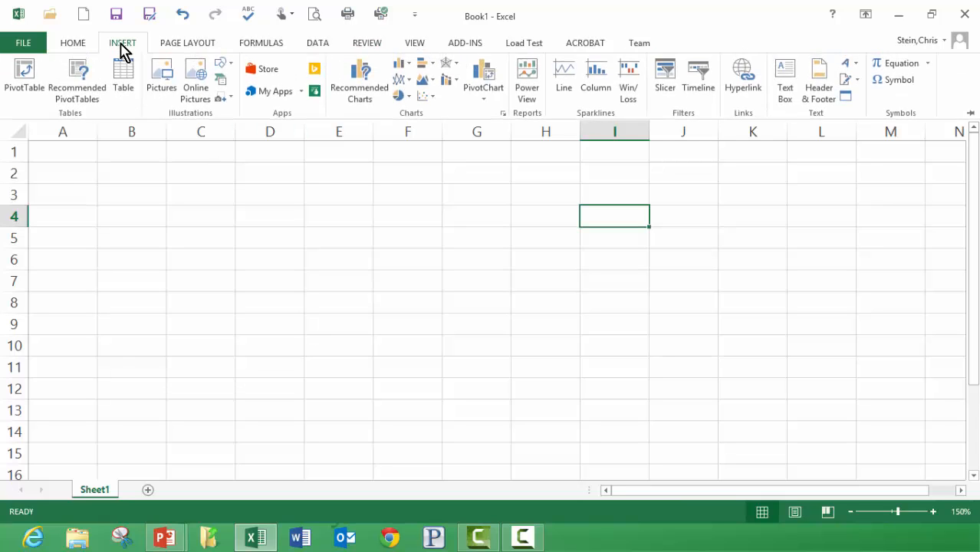
click(790, 94)
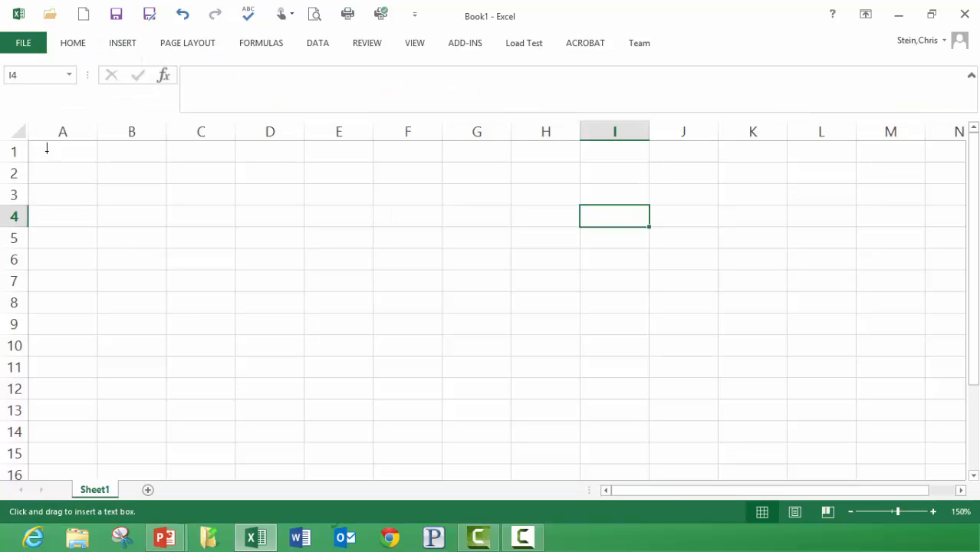
mouse_move(47, 152)
mouse_down()
mouse_move(97, 278)
mouse_move(512, 315)
mouse_move(634, 308)
mouse_move(747, 279)
mouse_up()
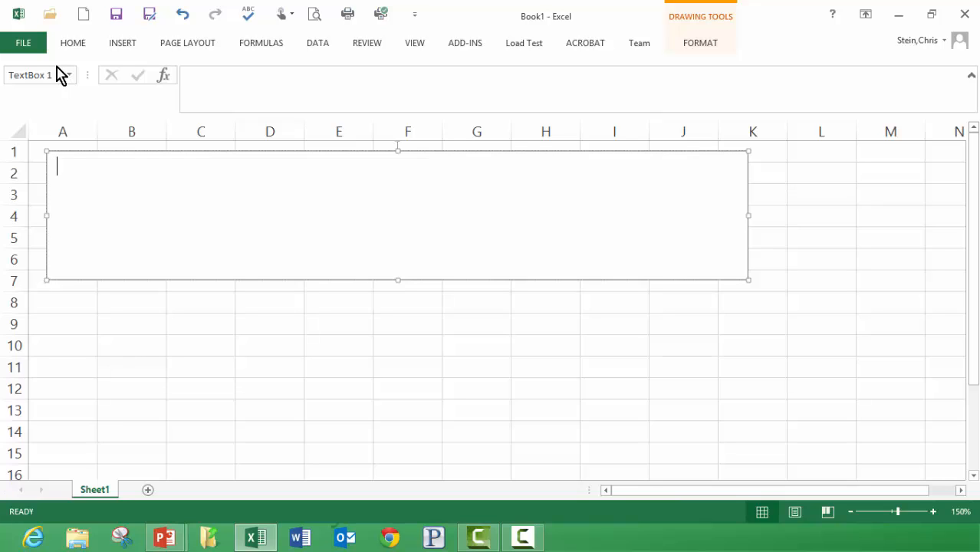
- Start the text box question with "How long will it take you to get to Yellowstone Park if it is 800 miles away"
text(How long w)
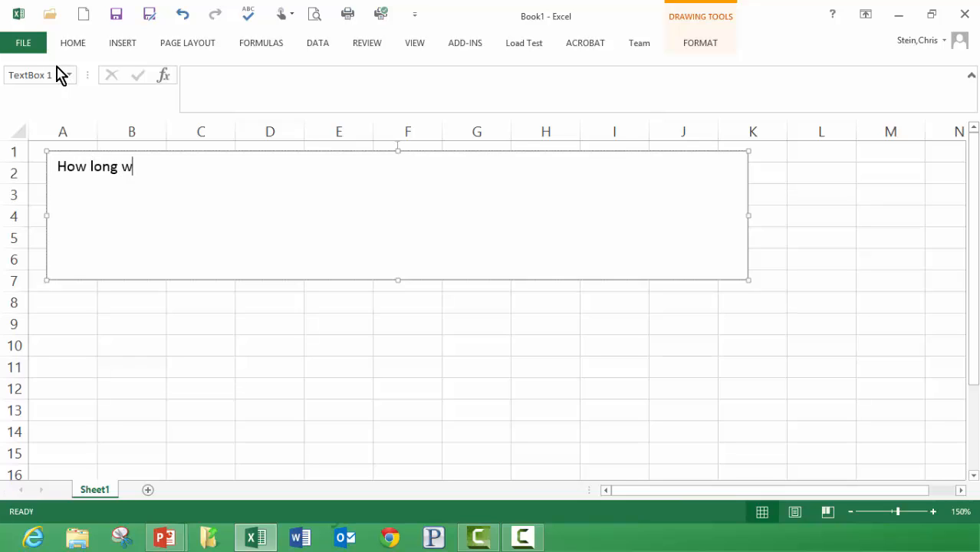
text(ill it take you )
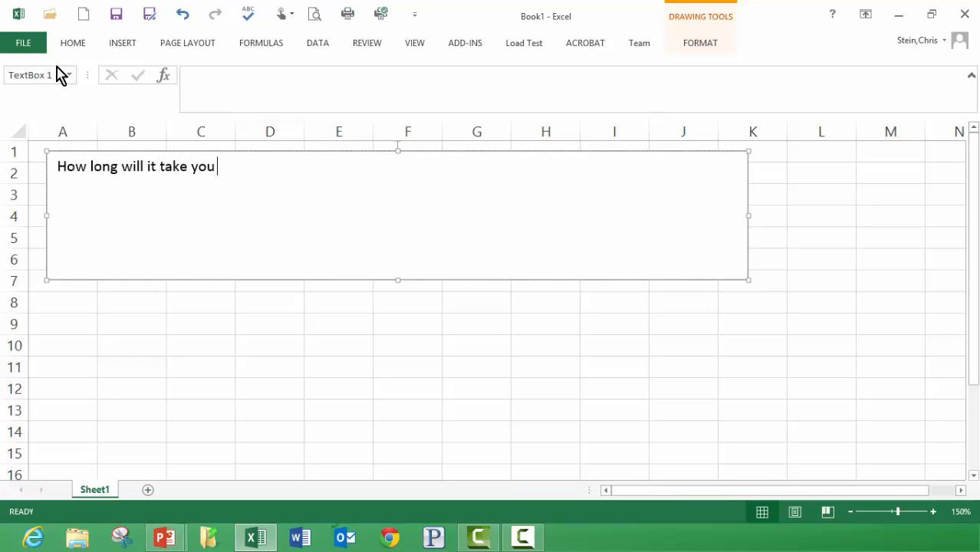
text(to get to e)
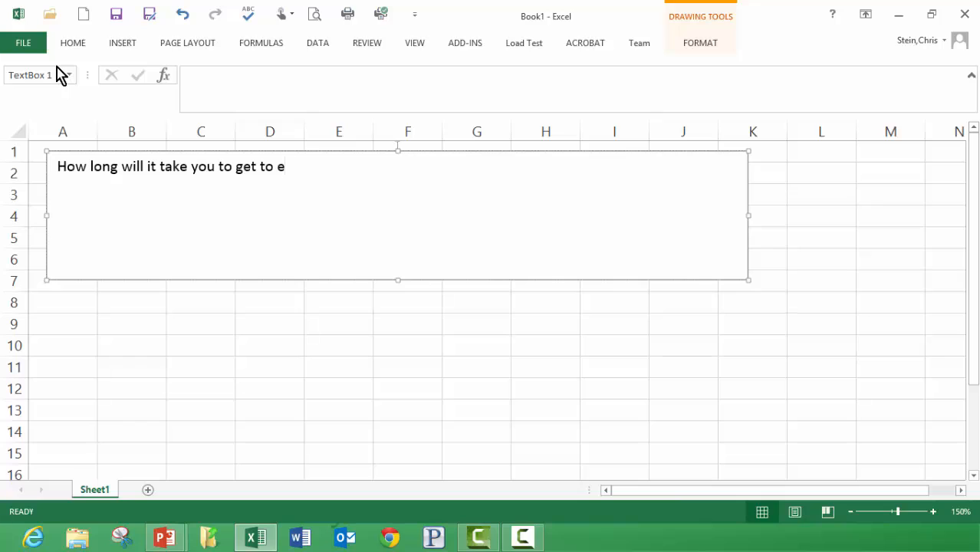
key(BackSpace)
text(Yellowstone Park if i)
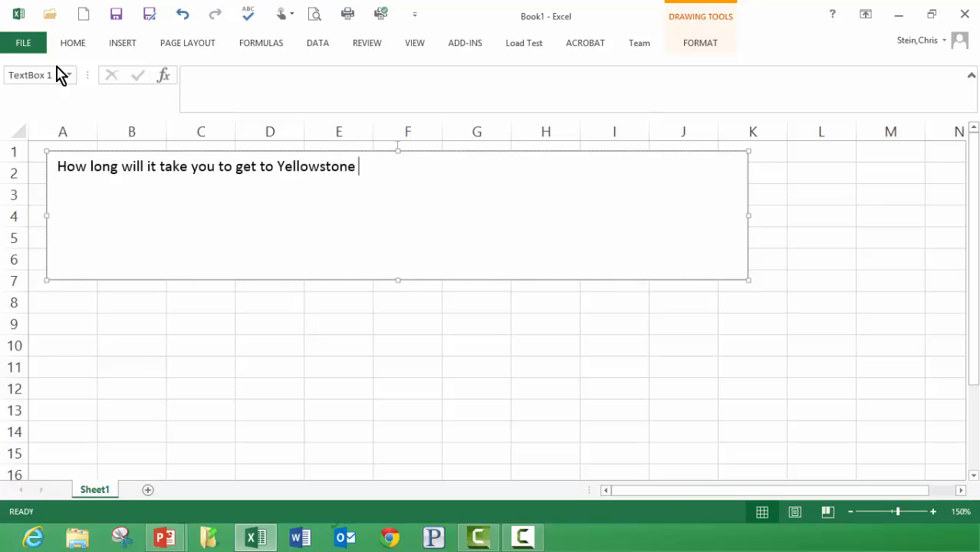
text(t is )
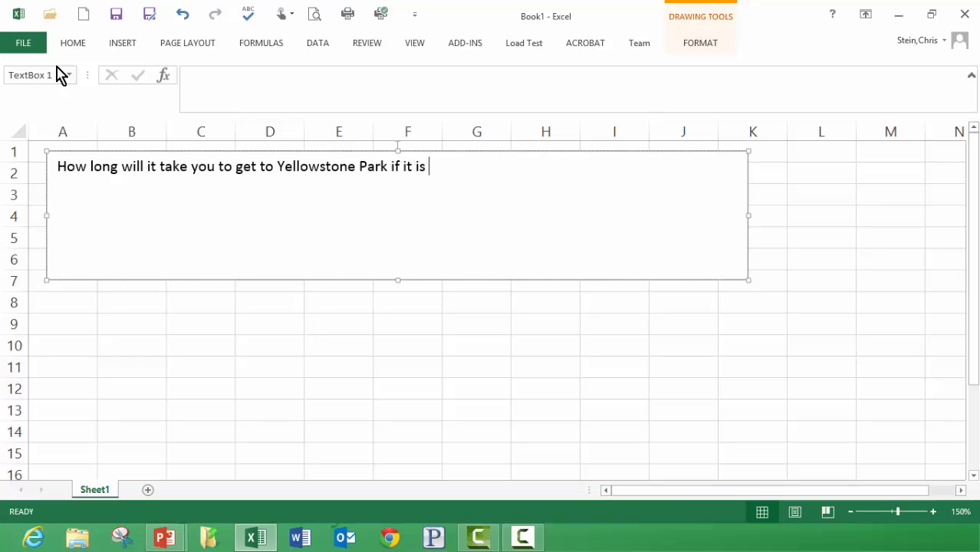
text(800 mikles )
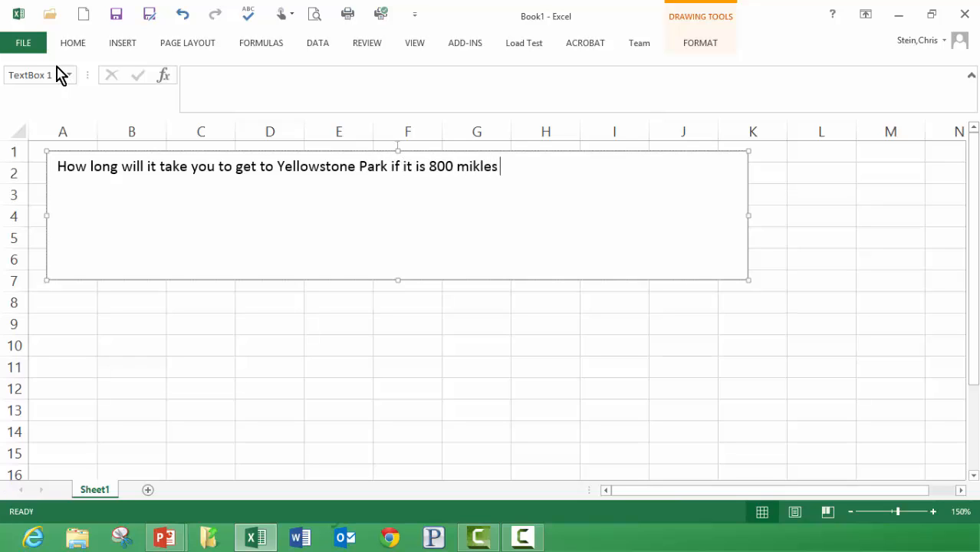
text(away)
click(479, 166)
key(BackSpace)
click(558, 173)
- Continue the question with "and you plan to stop 1.5 hours for meals. Assume"
text(and you p)
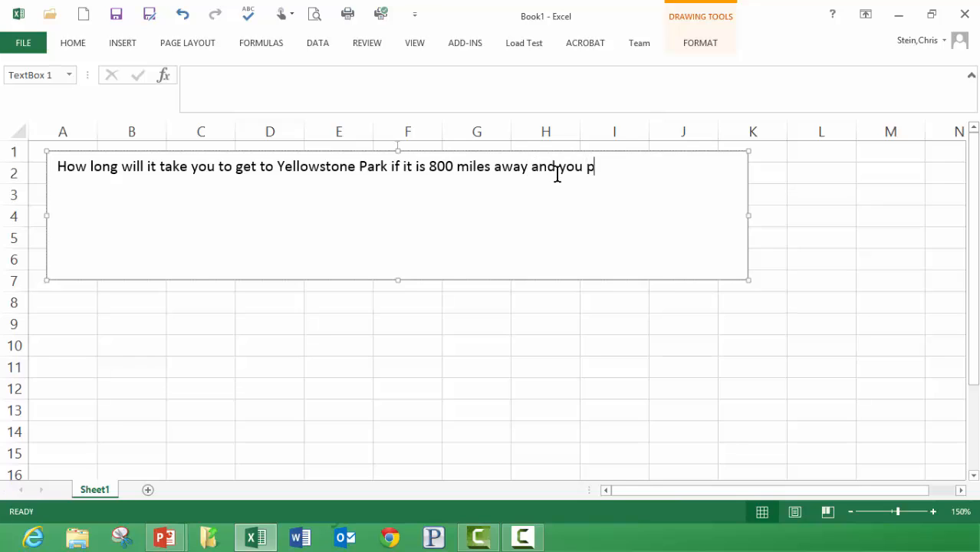
text(lan to stop )
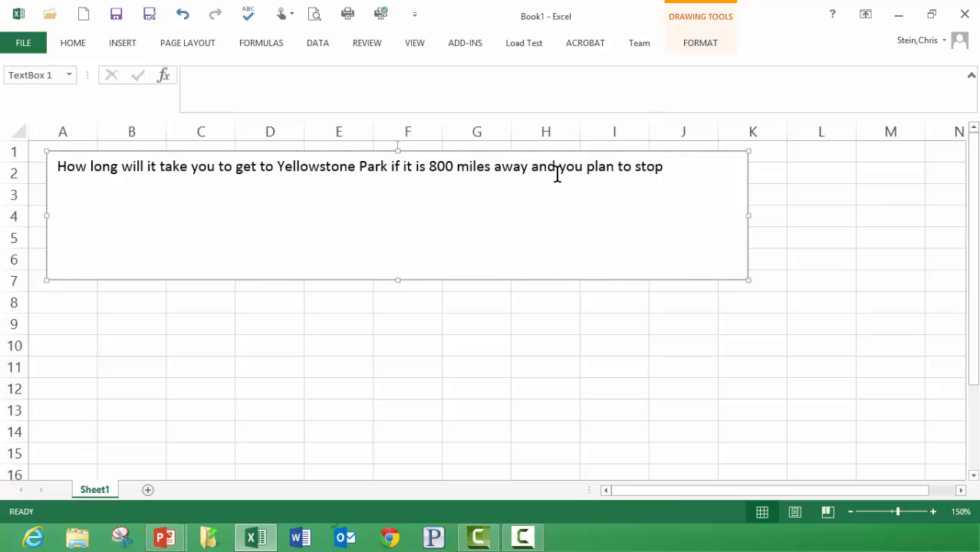
text(1.5 hours for)
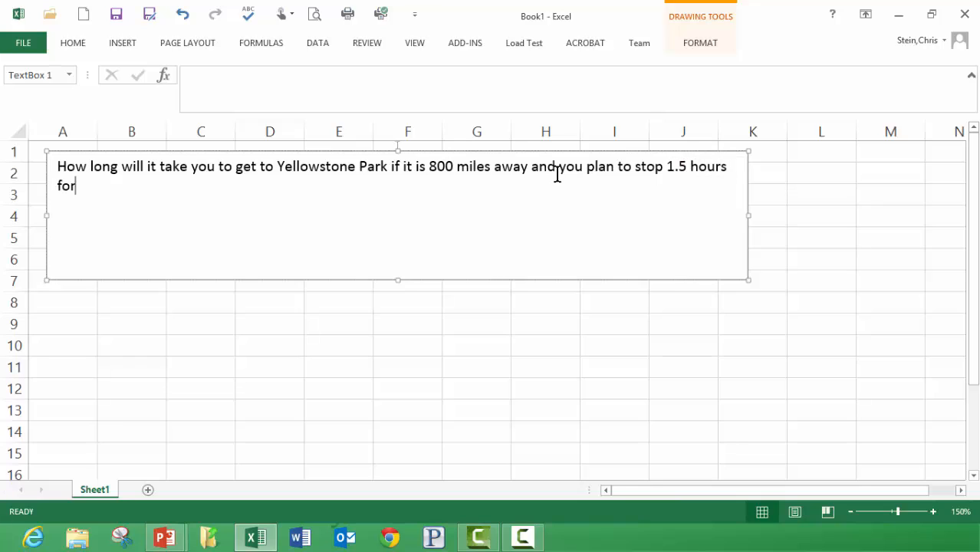
text( meals.  Assume )
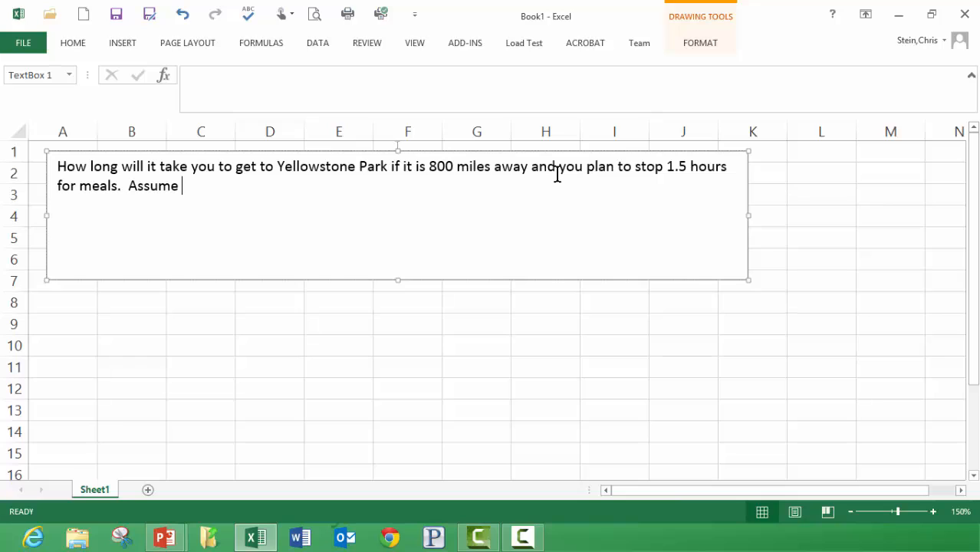
- Complete the assumption with "you can drive 70mph normally but only 35mph through construction zones"
text(you can driv)
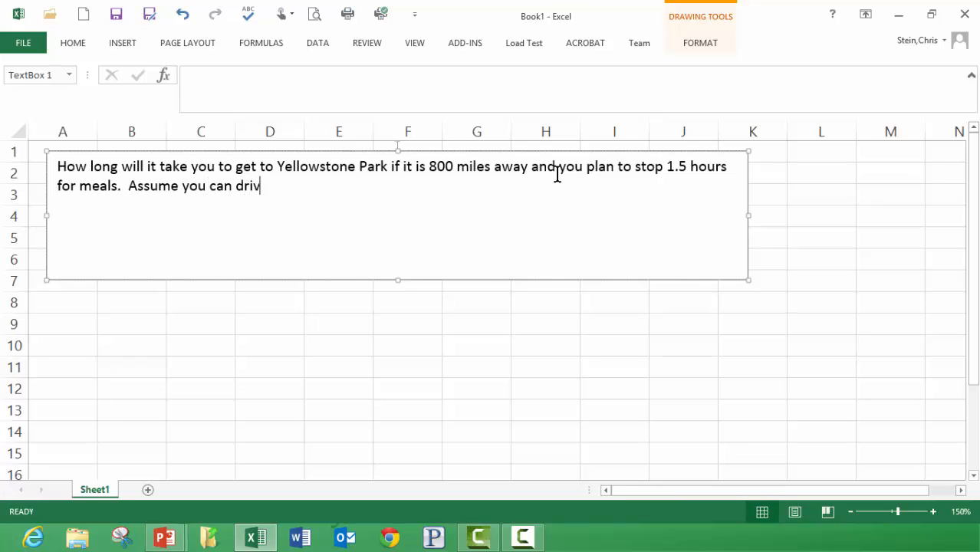
text(e 70mph)
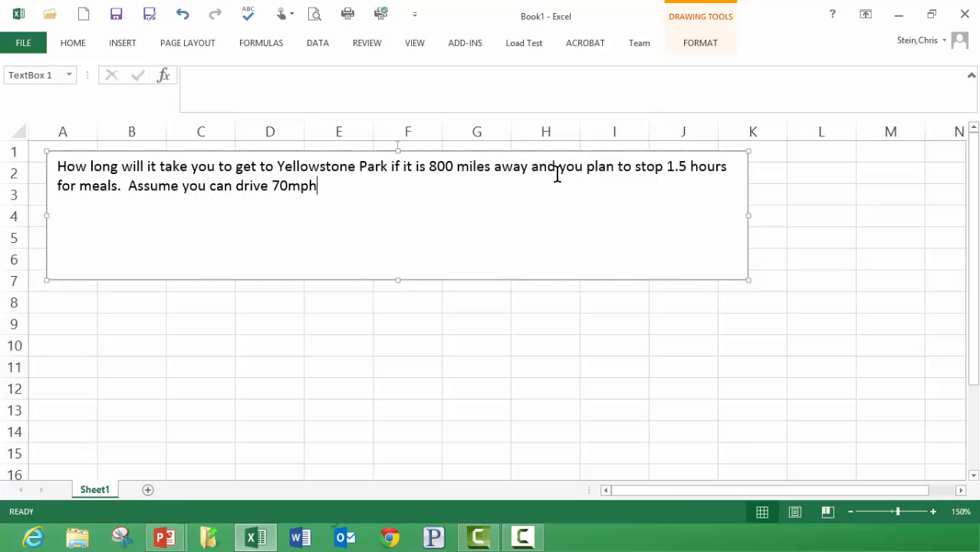
text( normally b)
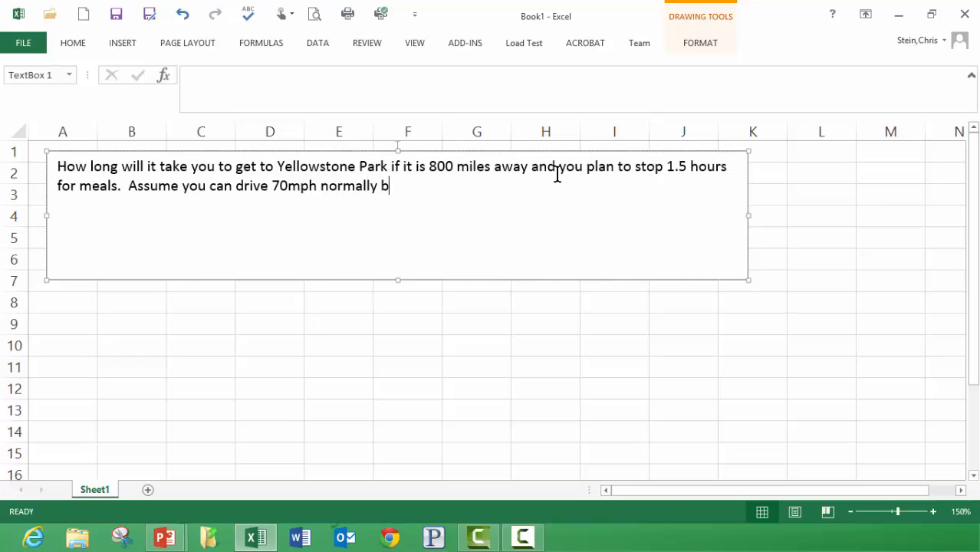
text(ut only 35m)
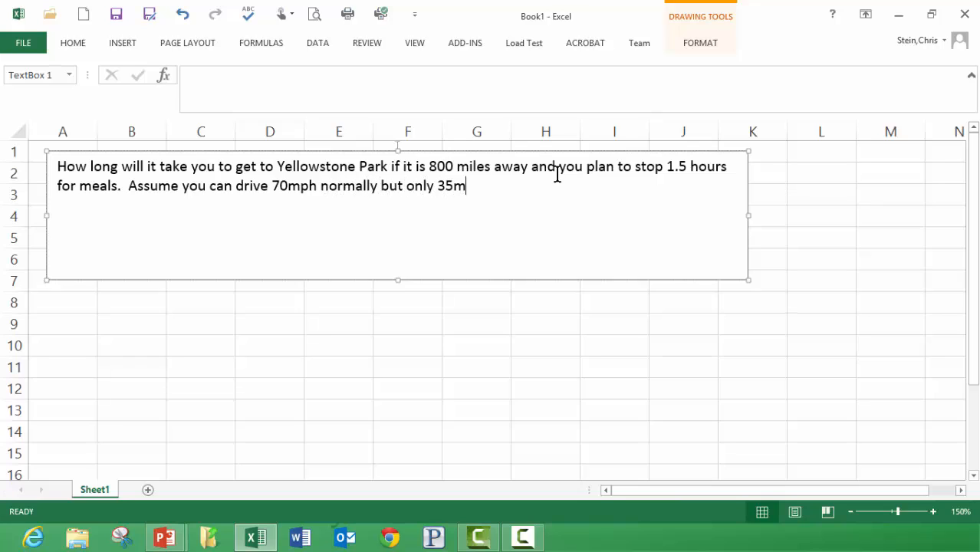
text(ph through constru)
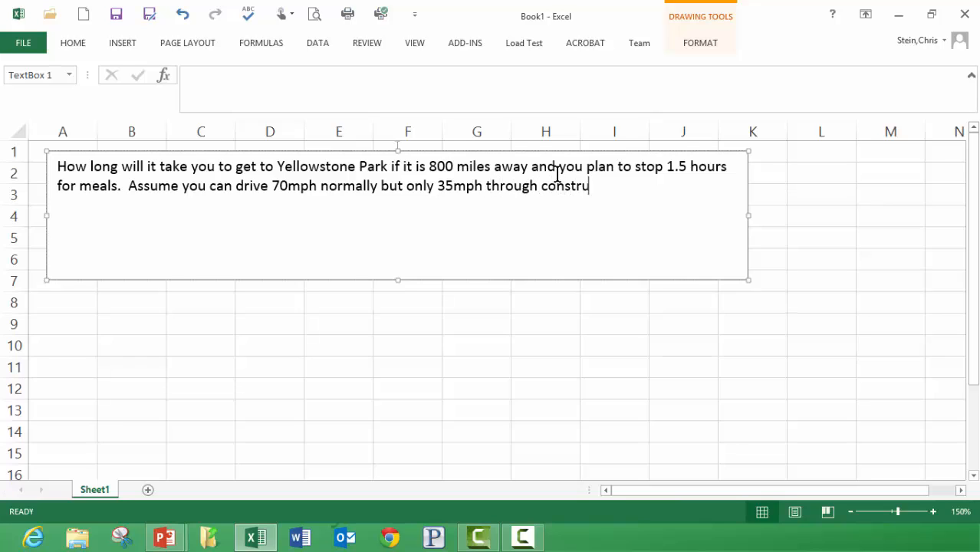
text(ction zones)
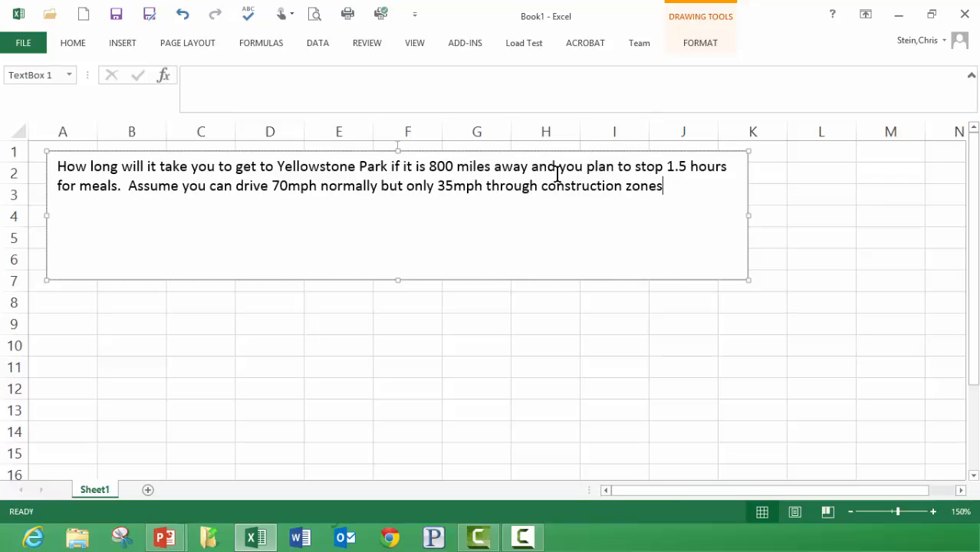
- Add "You anticipate there being 75 miles of construction" as the last sentence and shorten the text box to end at the bottom of row 4
text(.  You anticipate there )
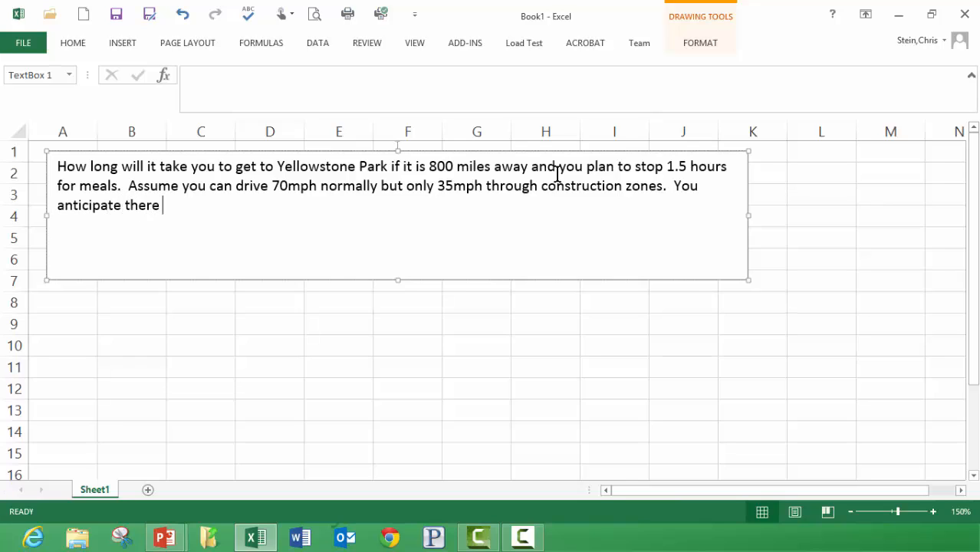
text(being 75 )
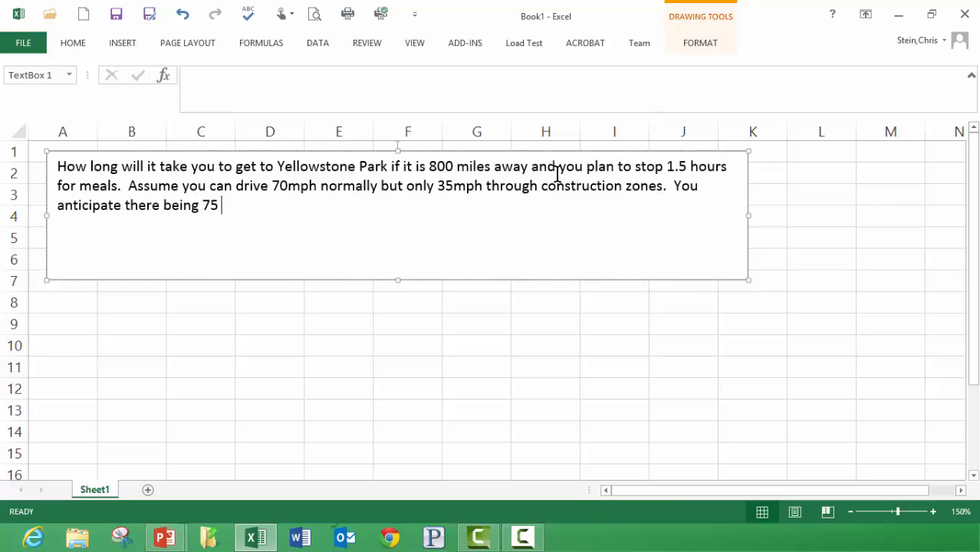
text(miles of cons)
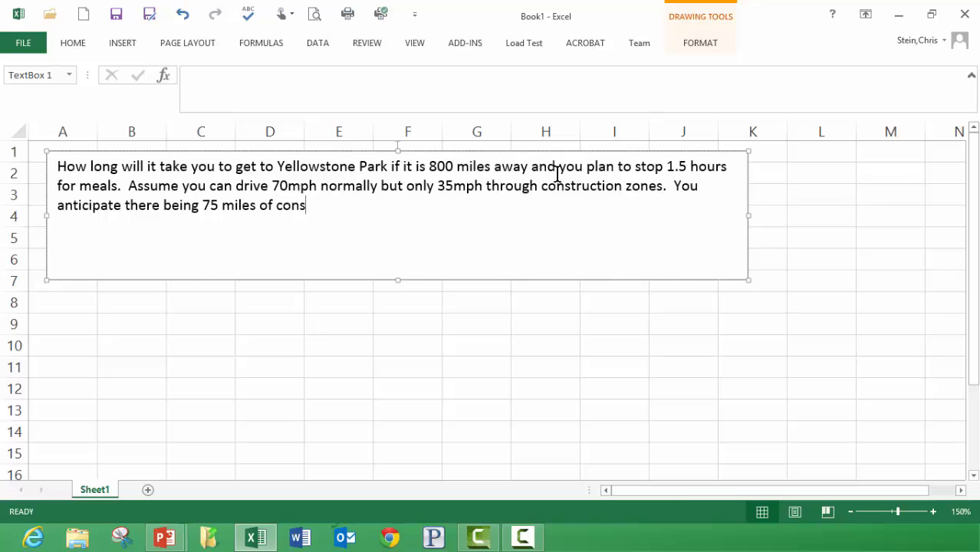
text(truction)
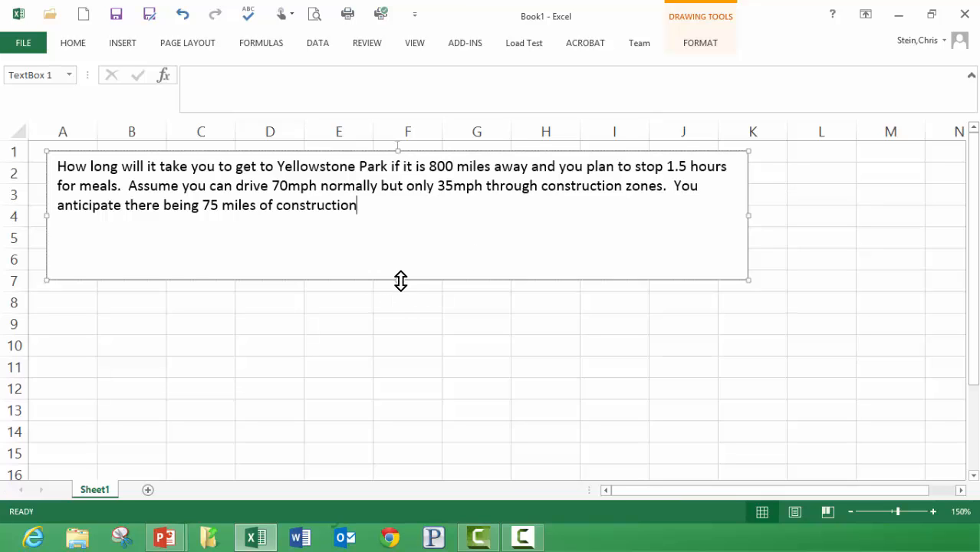
drag(401, 280, 398, 233)
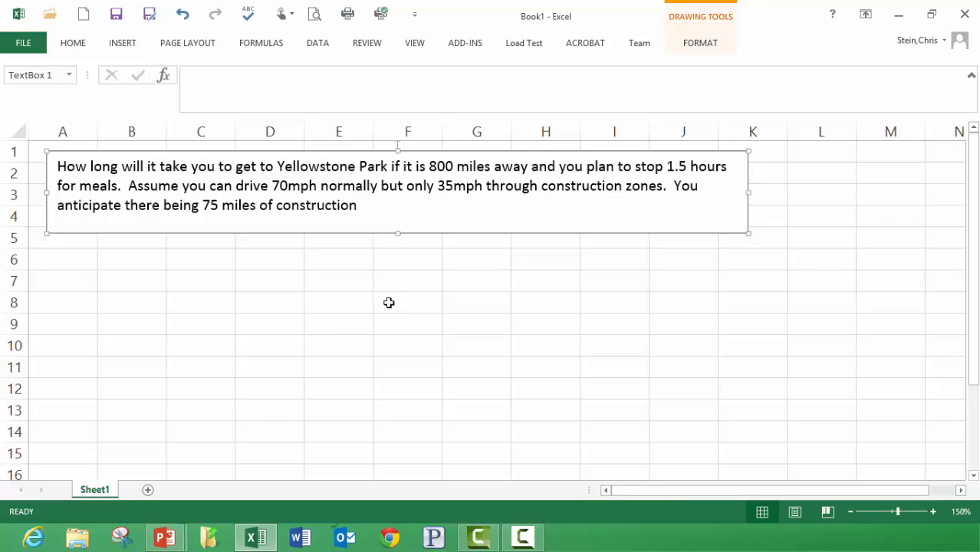
- Enter the travel time formula =725/70+75/35+1.5 in cell F6
click(411, 260)
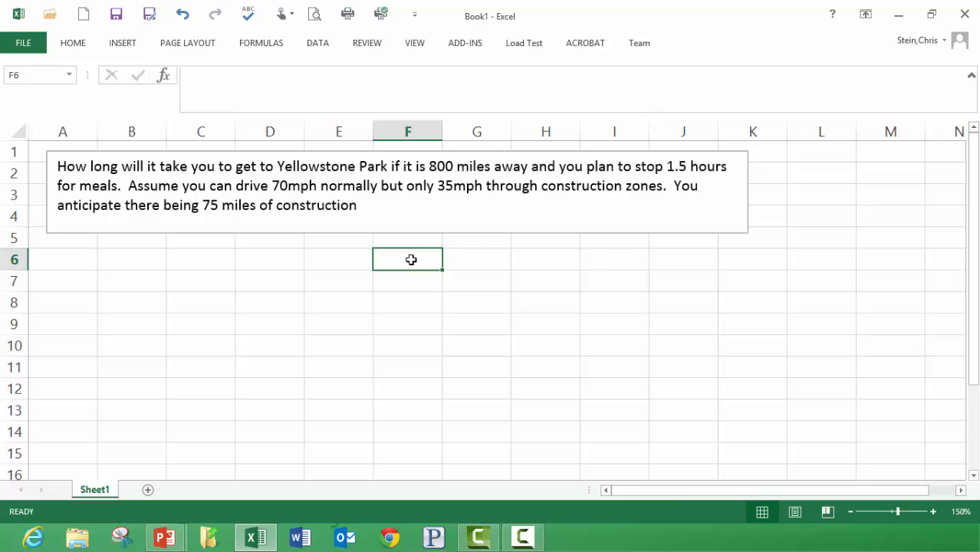
text(=)
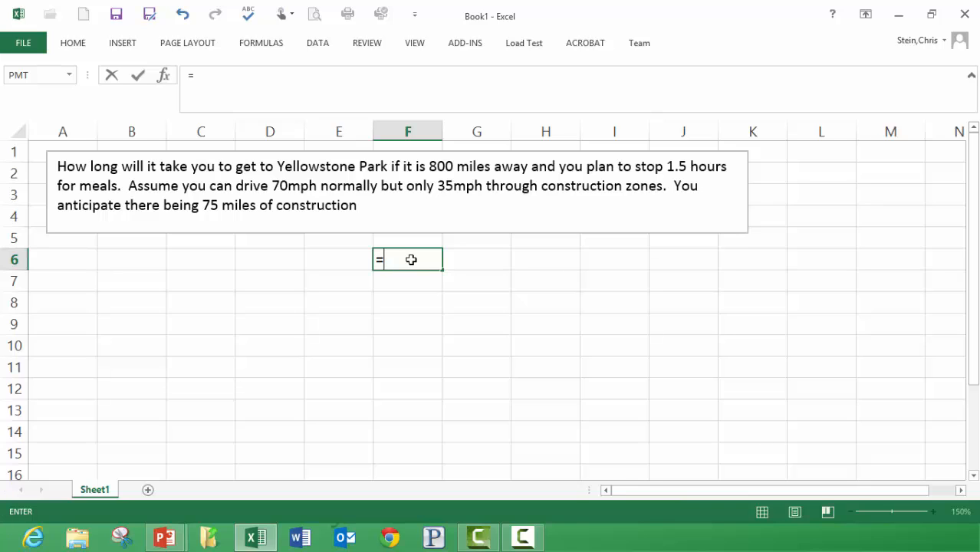
text(725/70)
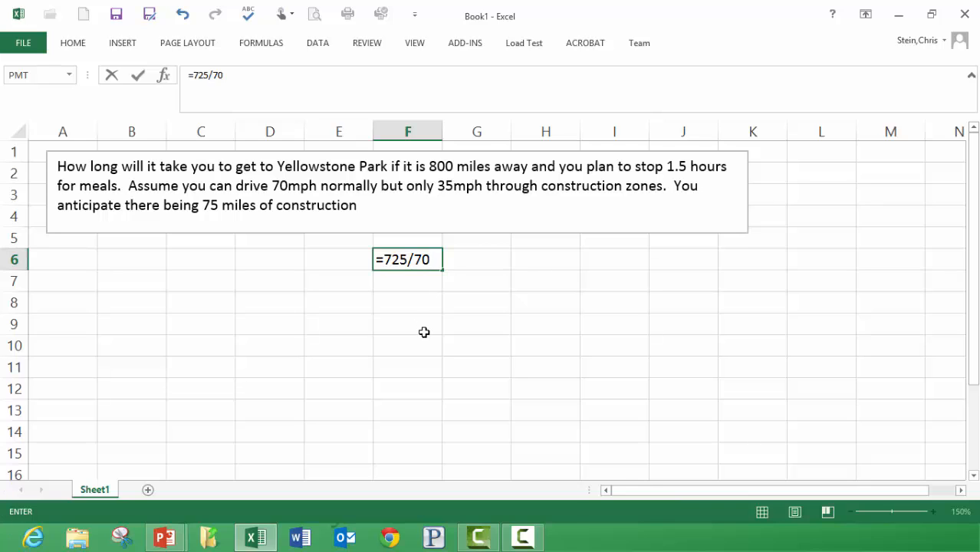
text(+75/35)
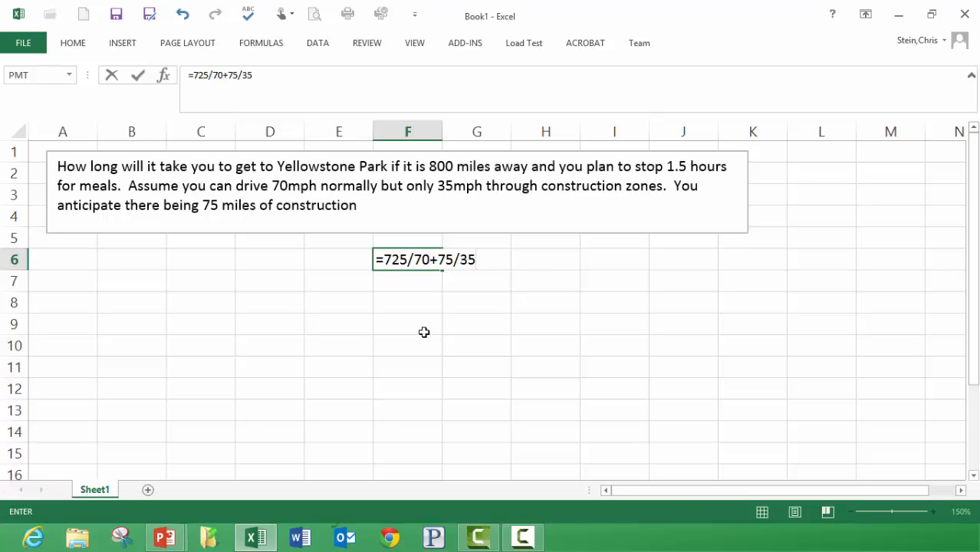
text(+1.5)
key(Return)
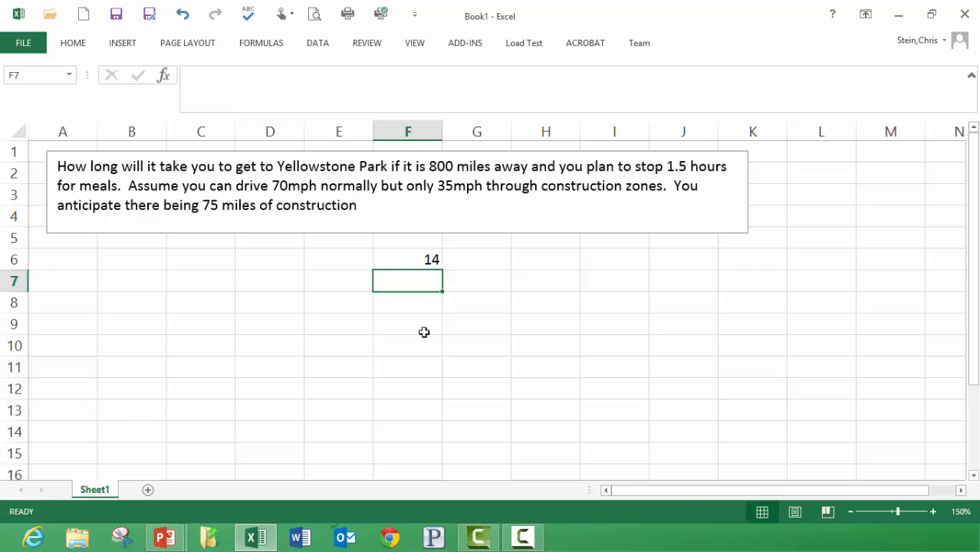
- Format the travel time in cell F6 to show two decimal places
click(427, 259)
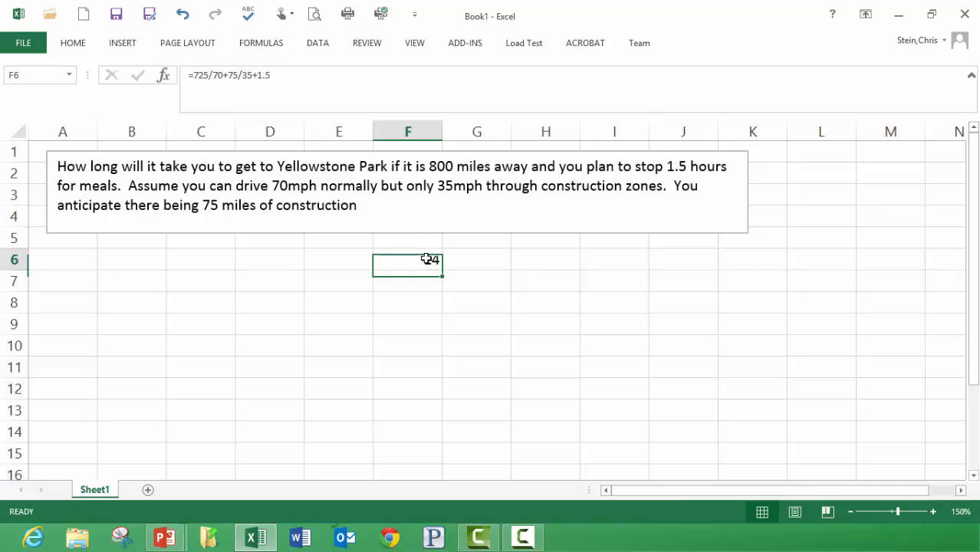
click(74, 44)
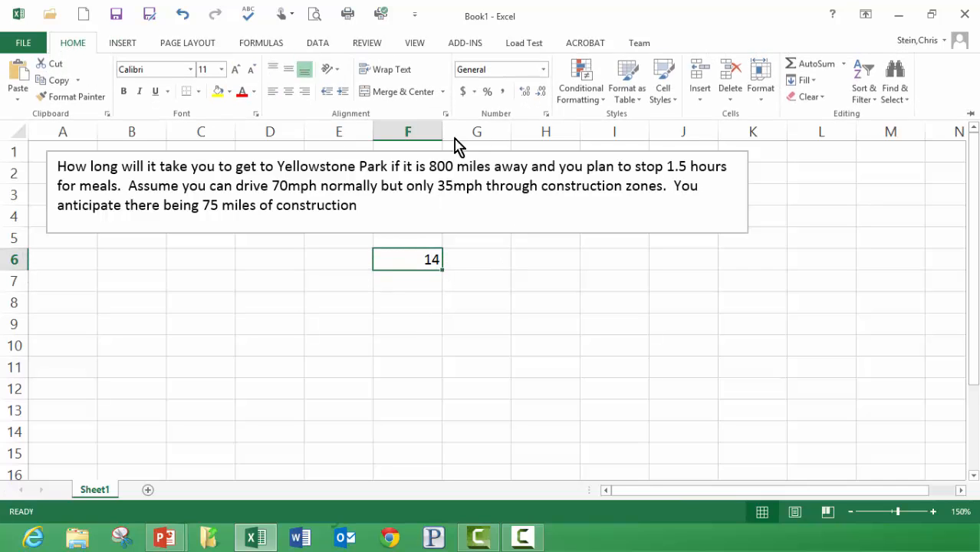
click(524, 92)
click(524, 92)
click(524, 92)
click(541, 91)
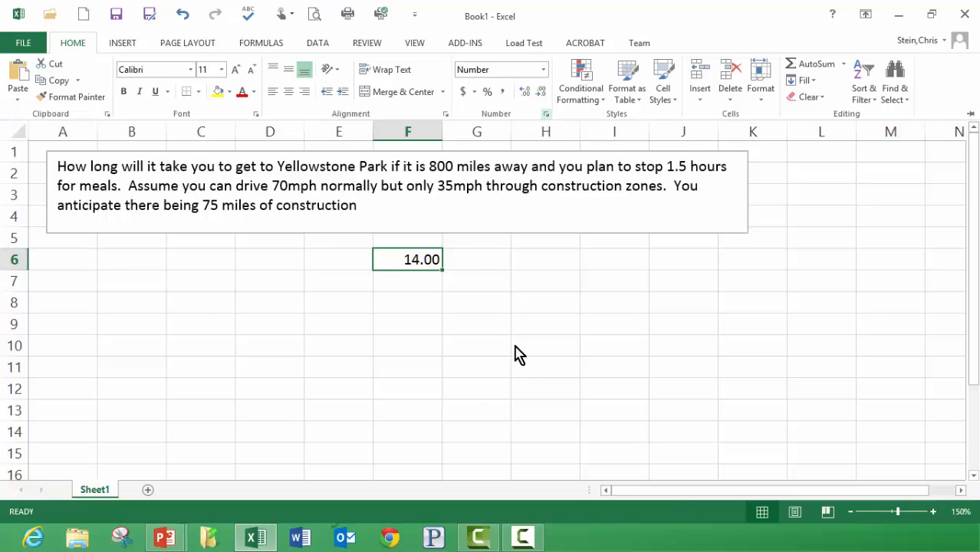
- Clear the formula from cell F6 and select cell C6
click(512, 289)
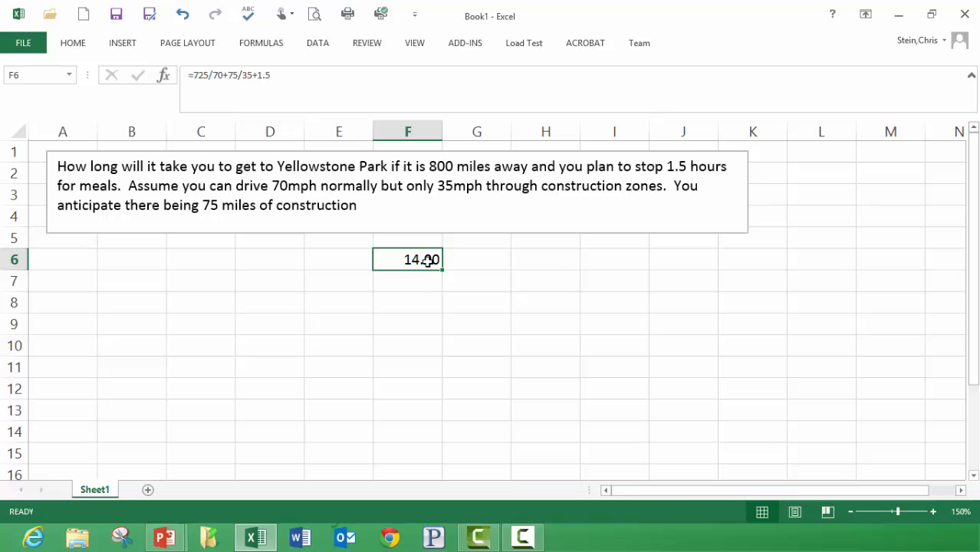
click(423, 282)
click(422, 261)
key(Delete)
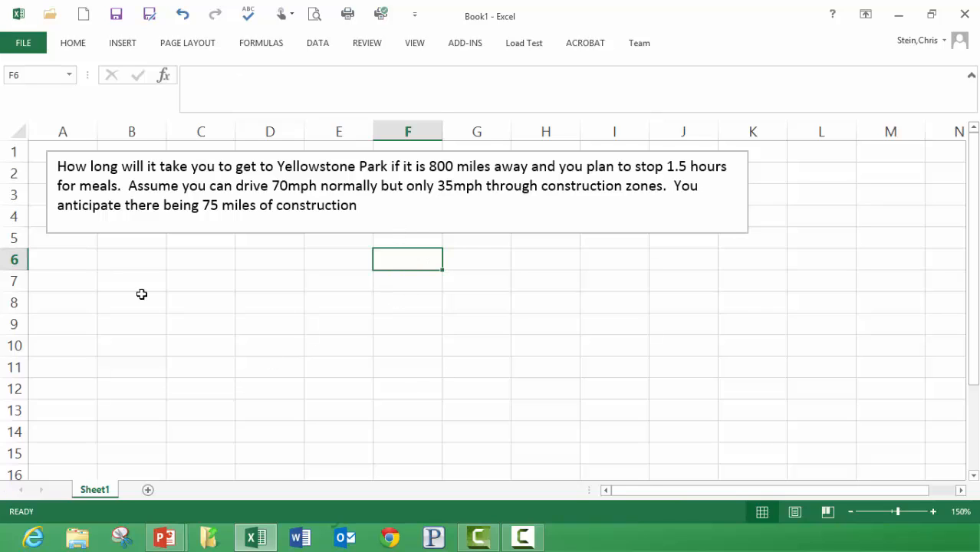
click(204, 259)
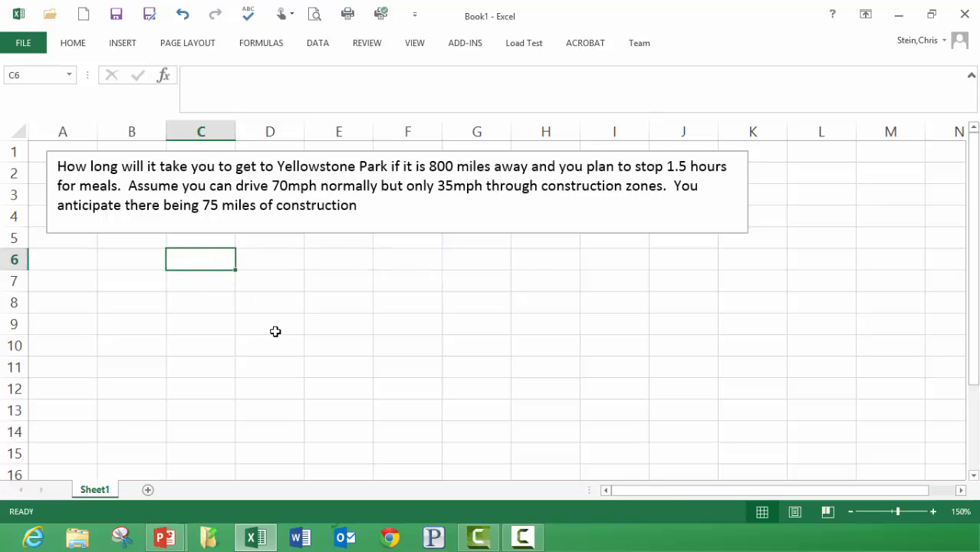
- Enter the labels "Total Distance" in cell C6 and "Miles of Construction" in cell C7
text(Total Din)
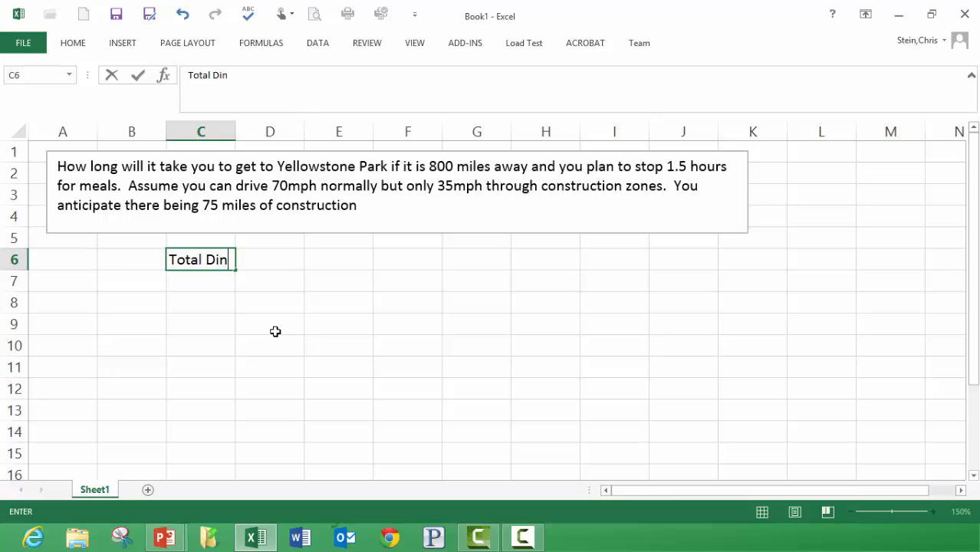
key(BackSpace)
text(stance)
key(Return)
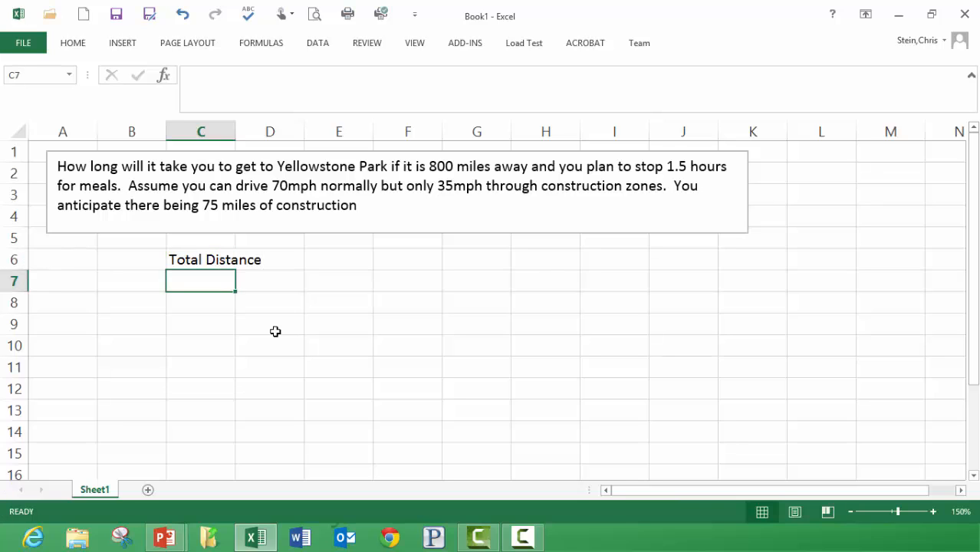
text(Mile )
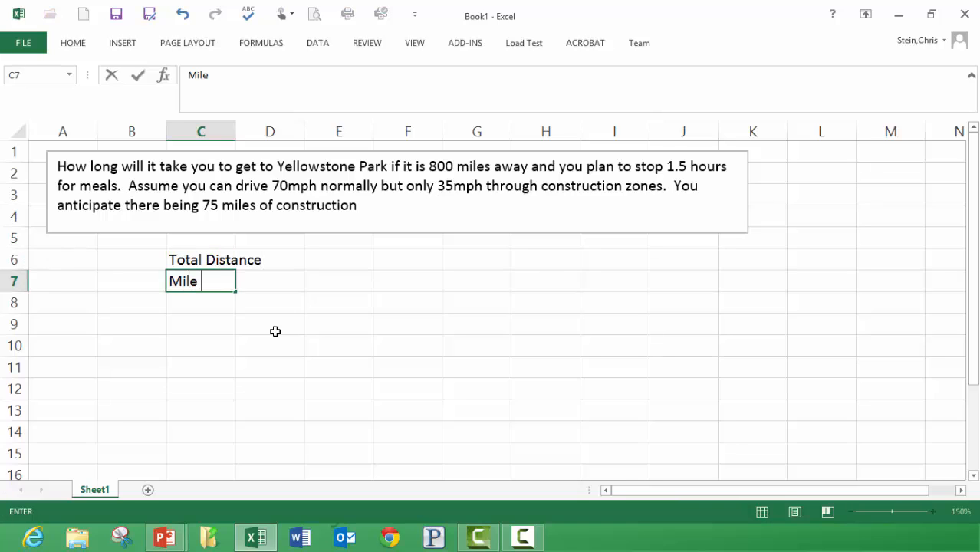
text(s of Con)
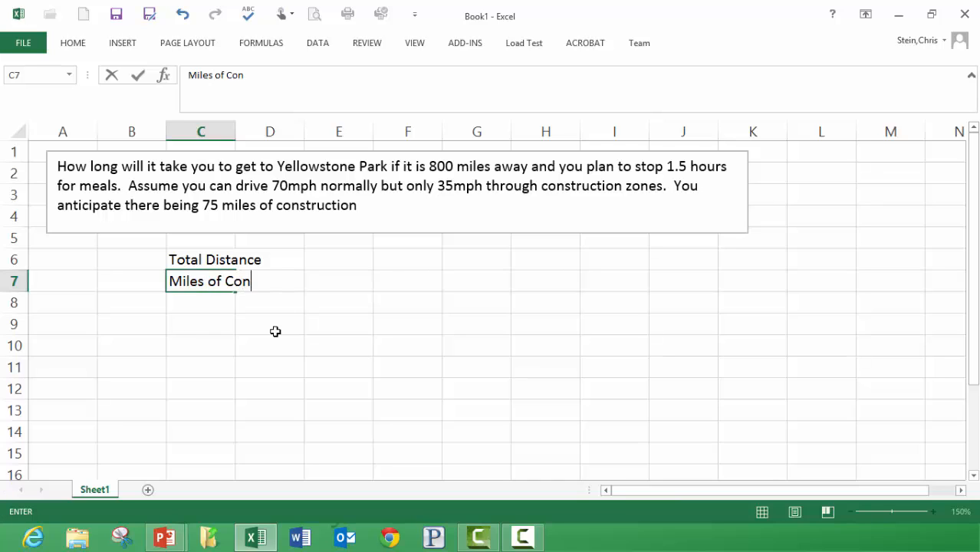
text(struction)
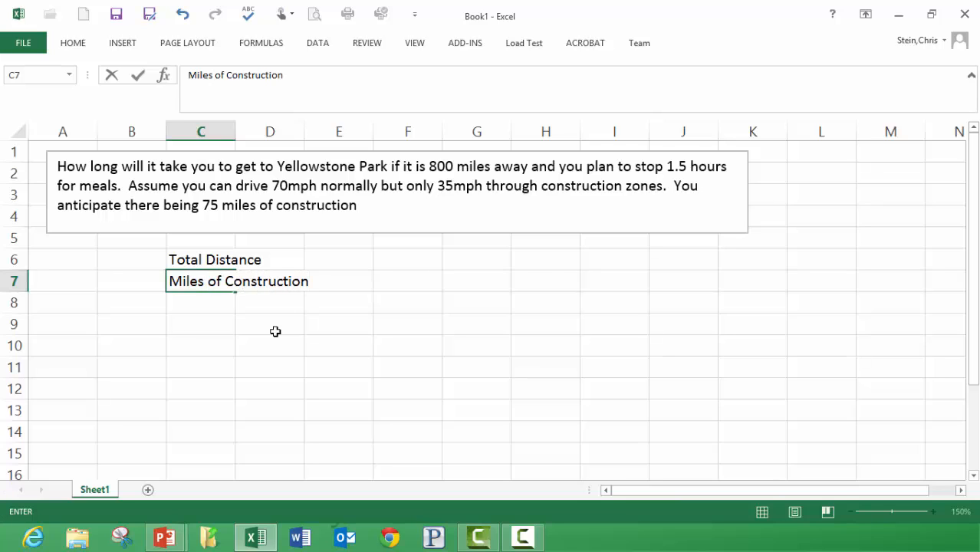
key(Return)
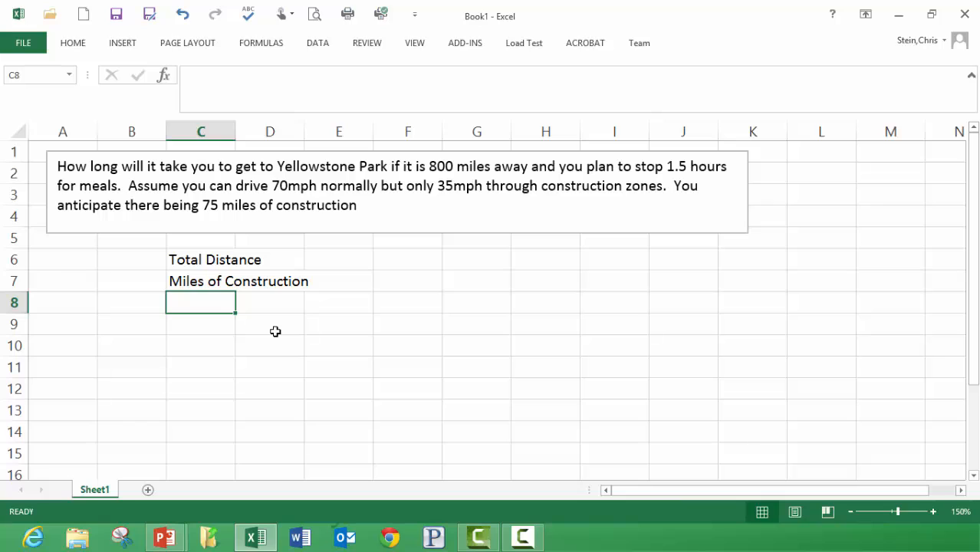
- Enter the labels "Regular Speed" in cell C8 and "Construction Speed" in cell C9
text(Regular Spe)
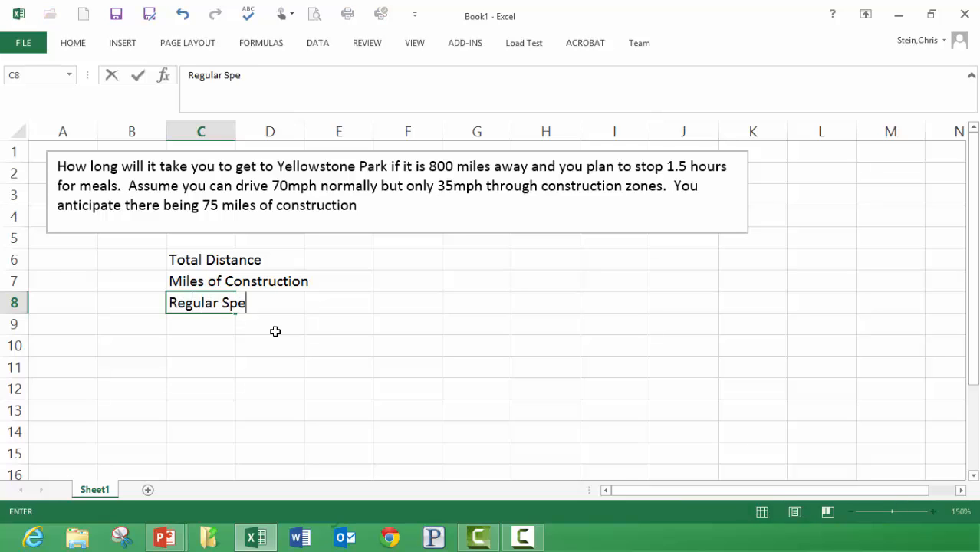
text(ed)
key(Return)
text(C)
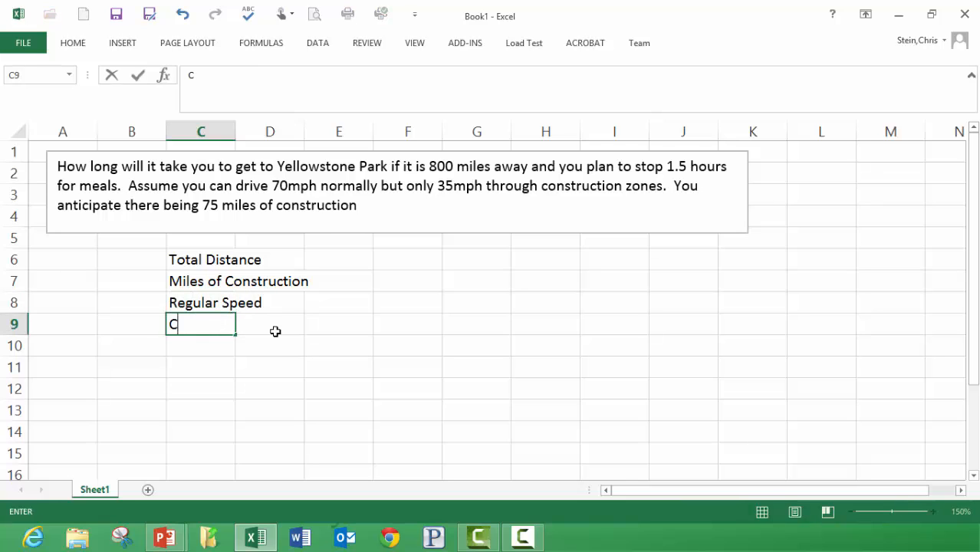
text(onstruction Speed)
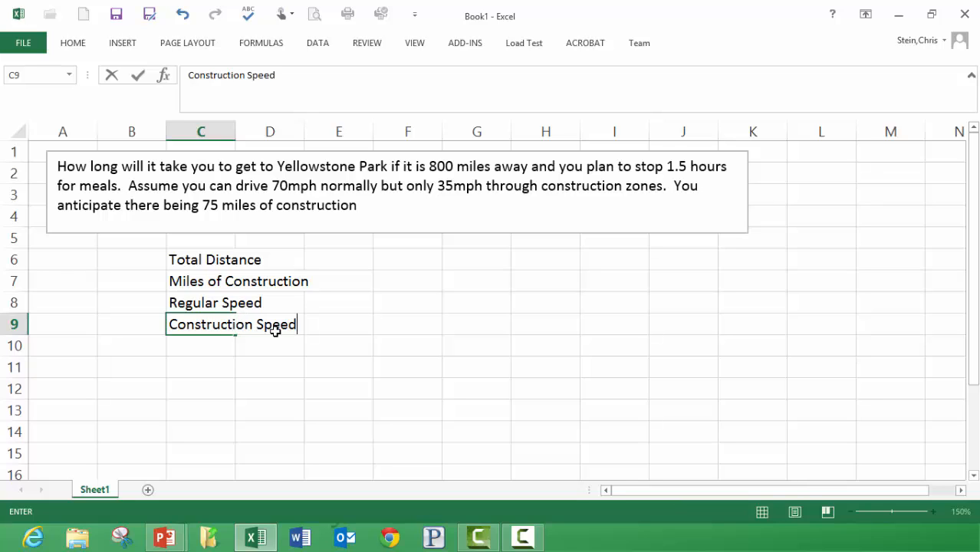
key(Return)
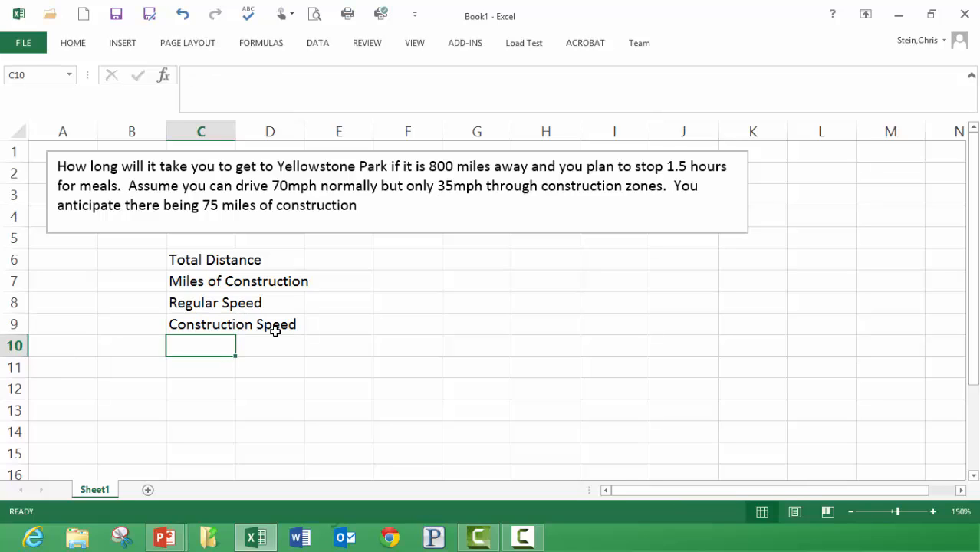
- Enter the label "Time For Meals" in cell C10 and widen column C to fit its labels
text(Time For Meals)
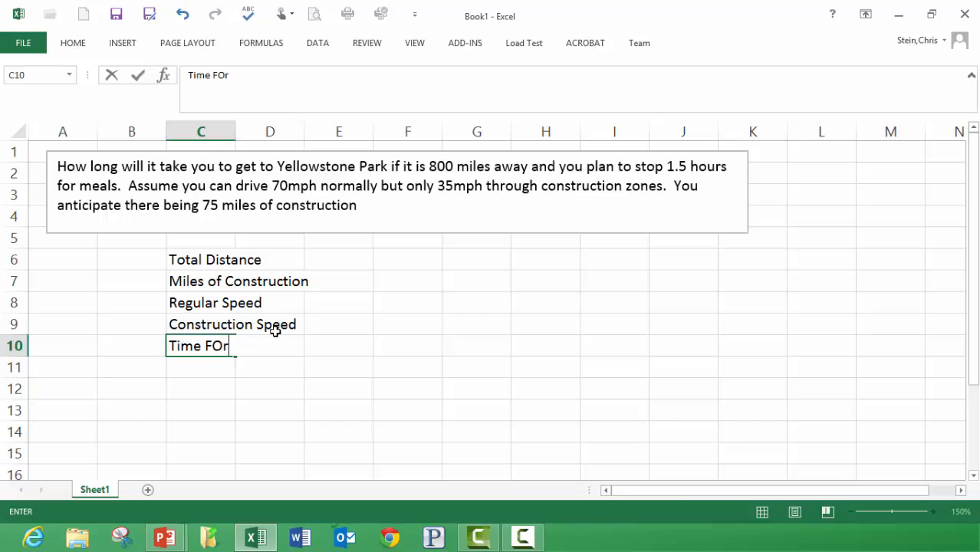
key(ctrl+Return)
key(Return)
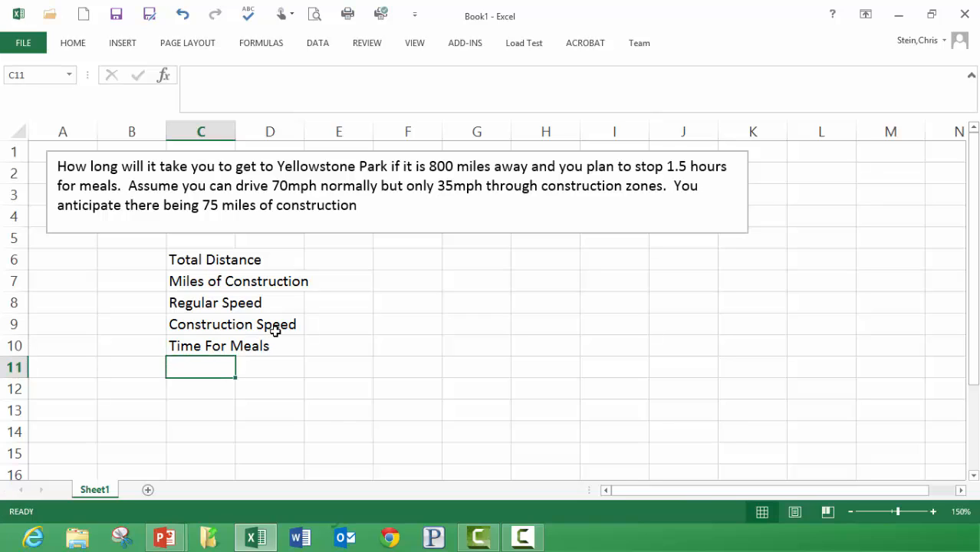
double_click(236, 128)
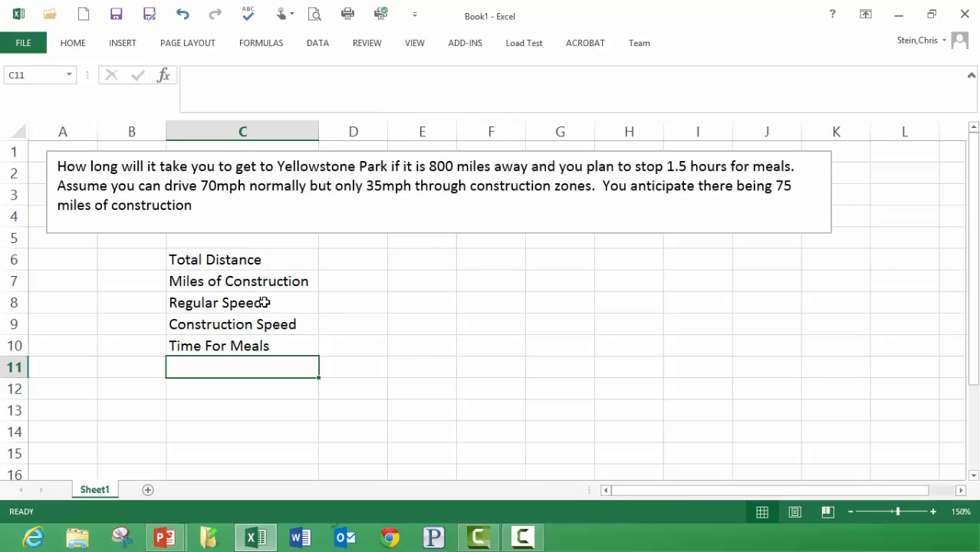
- Fill cells D6 to D10 beside the labels with the values 800, 75, 70, 35 and 1.5
click(374, 260)
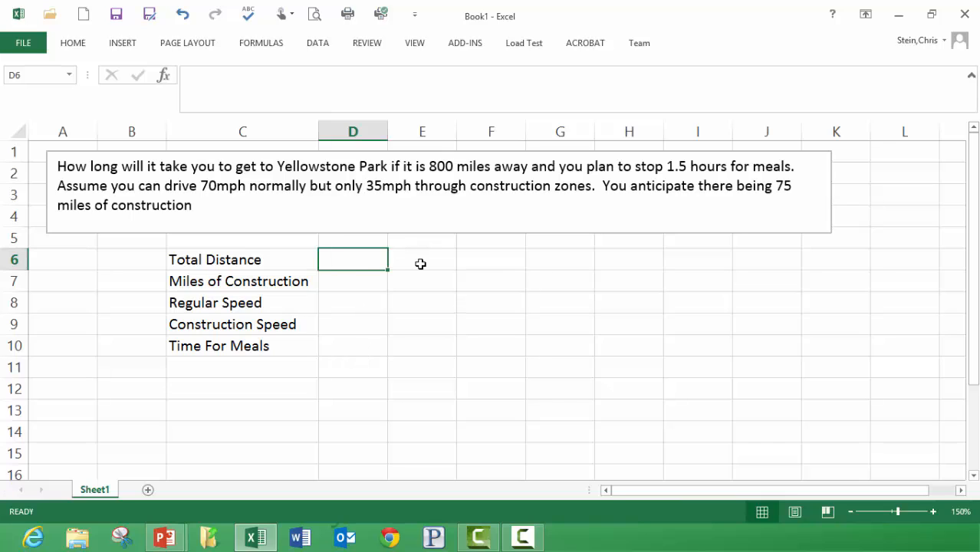
text(800)
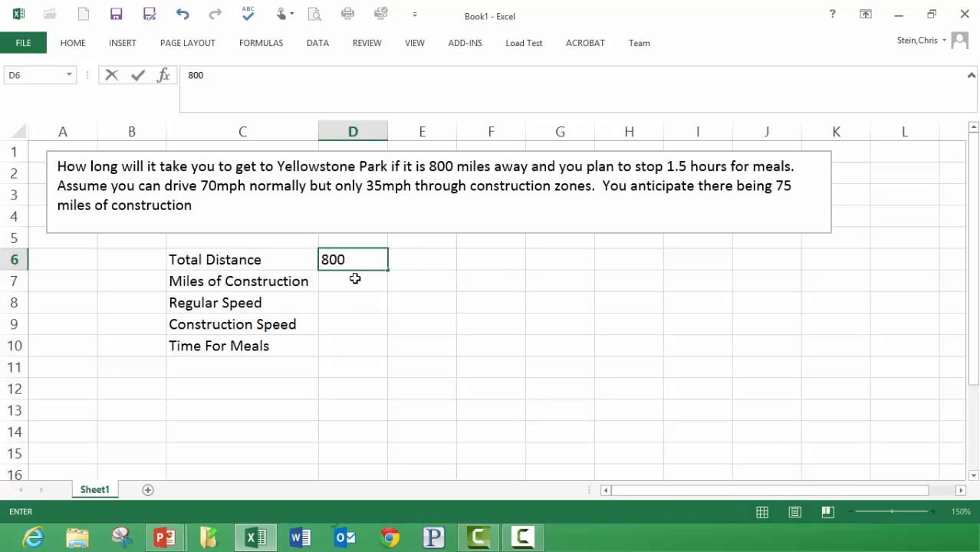
click(355, 279)
text(75)
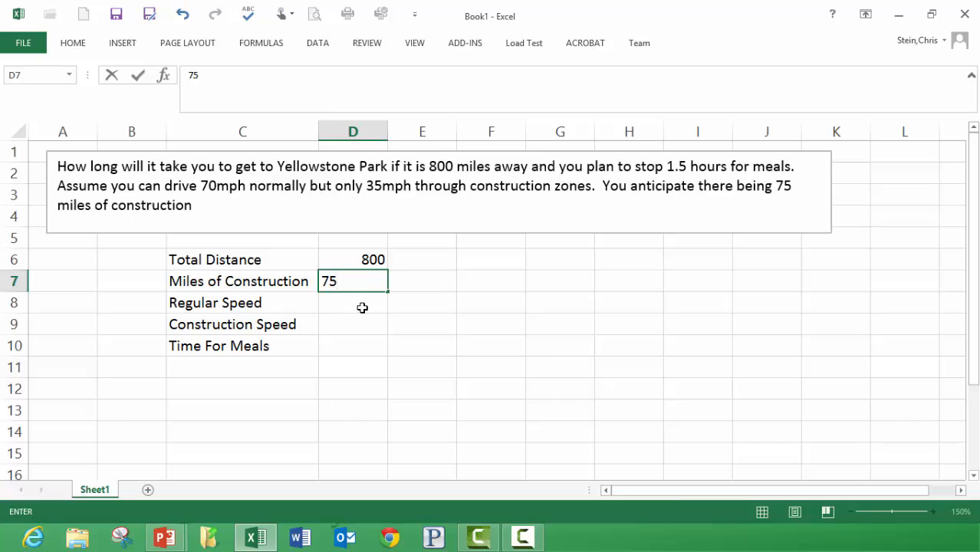
click(362, 305)
text(70)
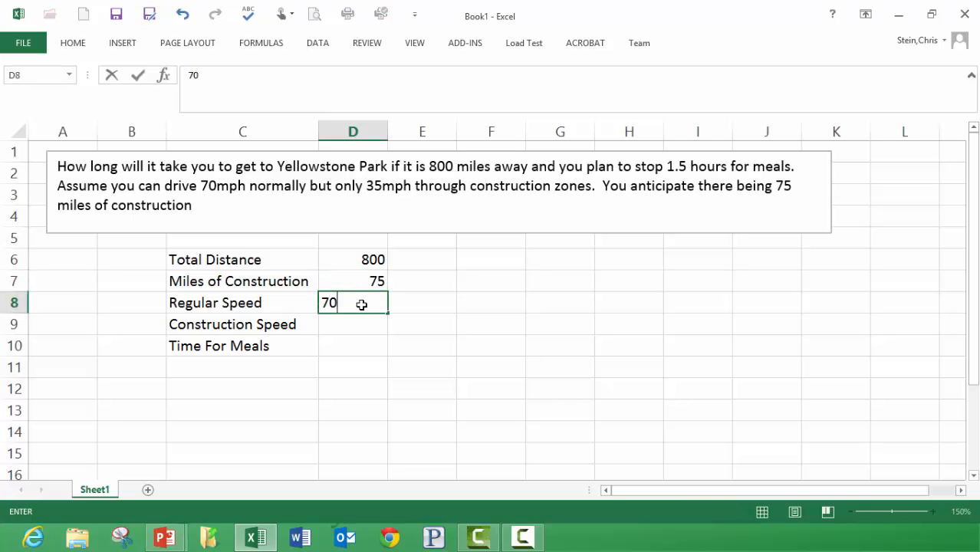
click(364, 325)
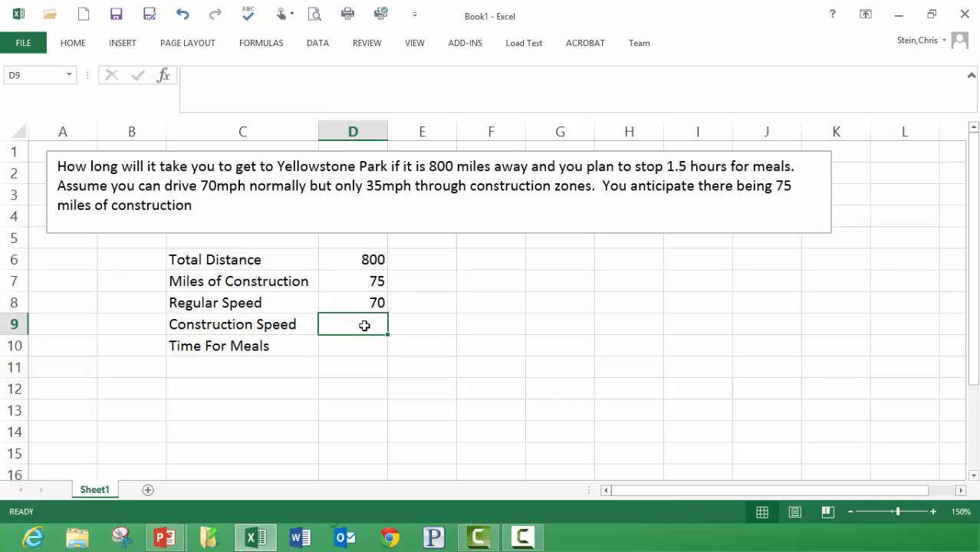
text(35)
click(361, 345)
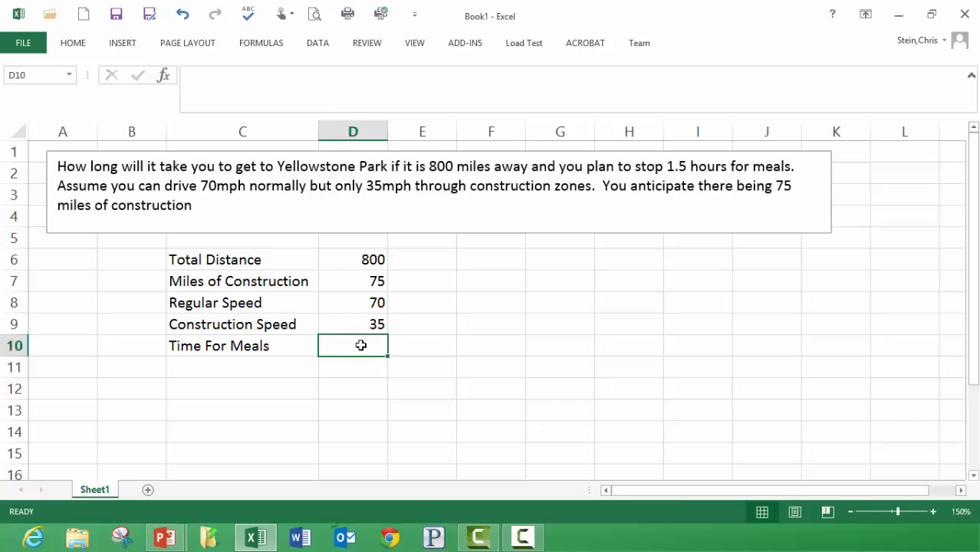
text(1.5)
click(425, 345)
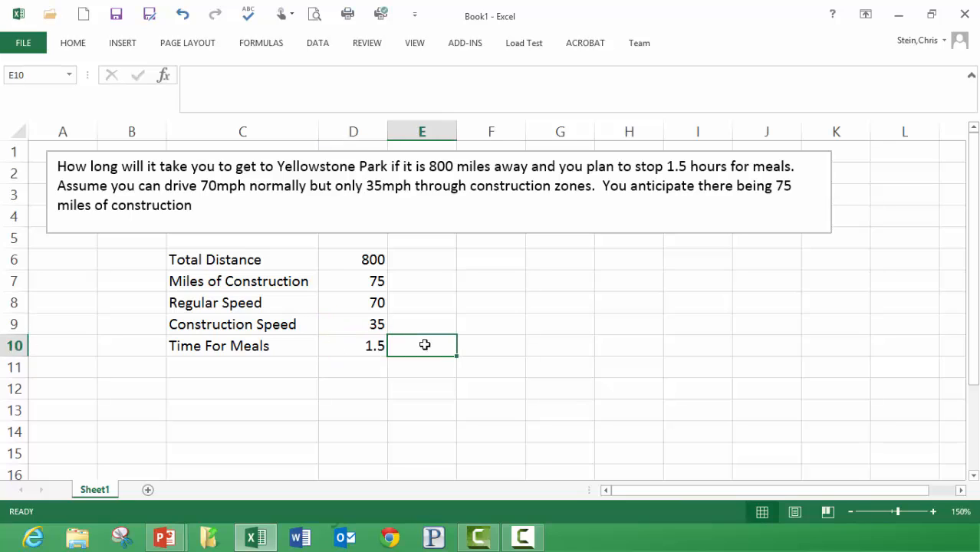
- Enter the unit "miles" in cells E6 and E7 beside the two distance values
key(Up)
key(Up)
key(Up)
key(Up)
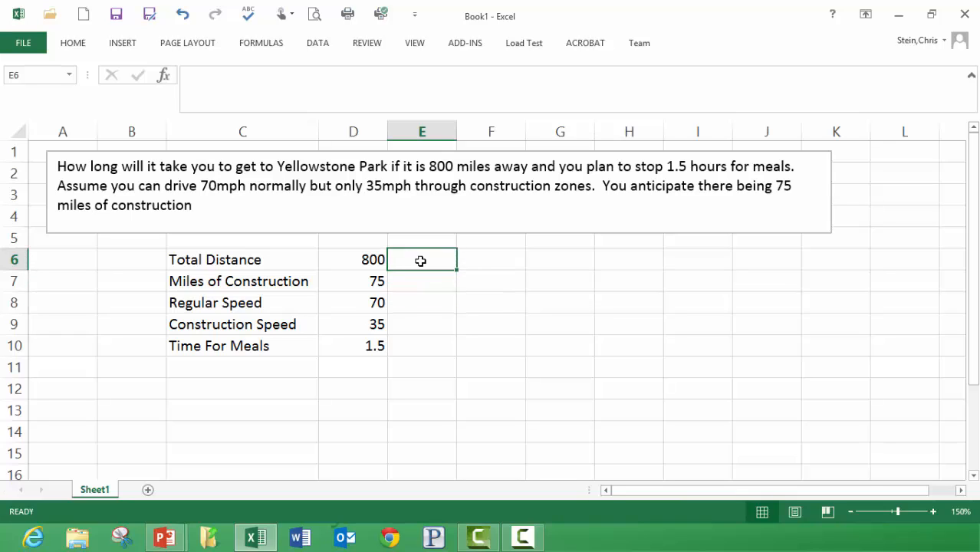
text(miles)
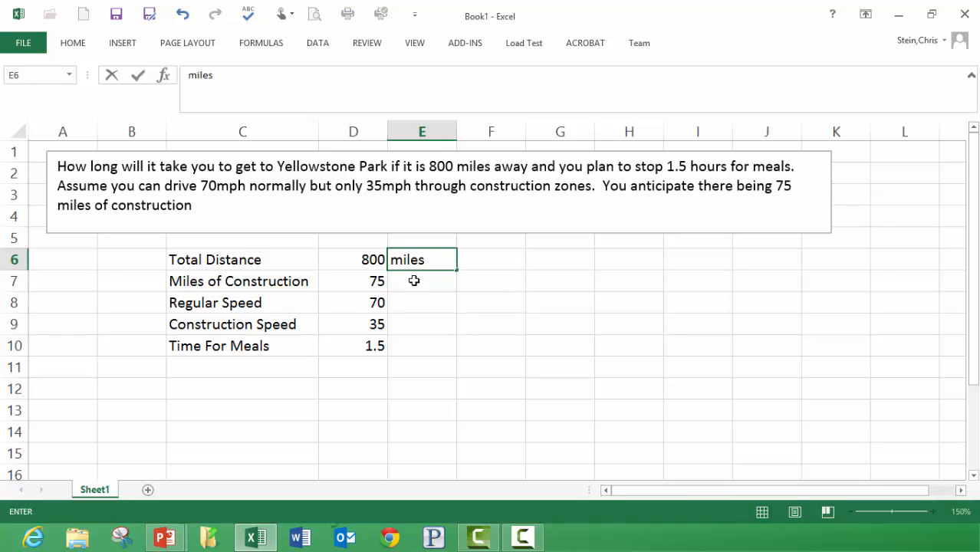
click(414, 280)
text(miles)
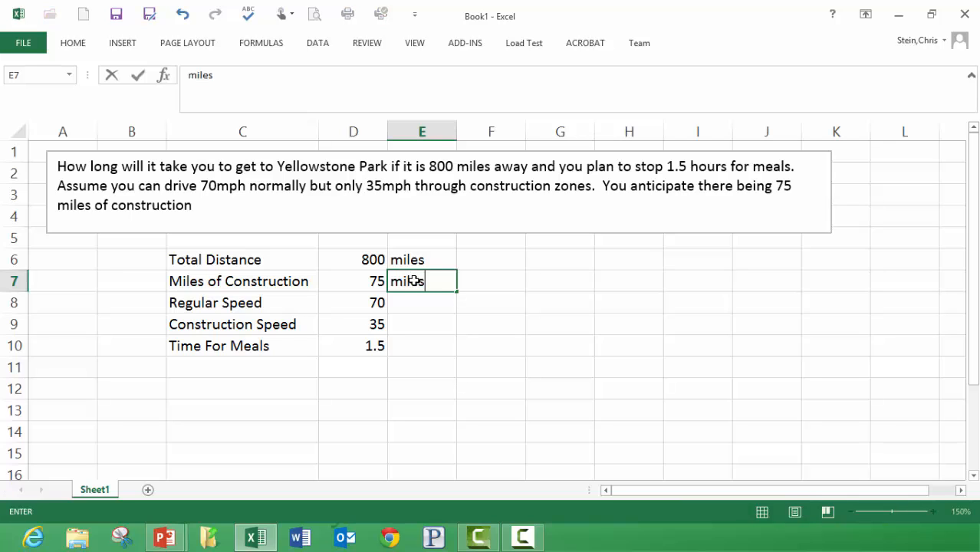
key(Return)
- Enter the unit "mph" in cells E8 and E9 and "hours" in cell E10
text(mph)
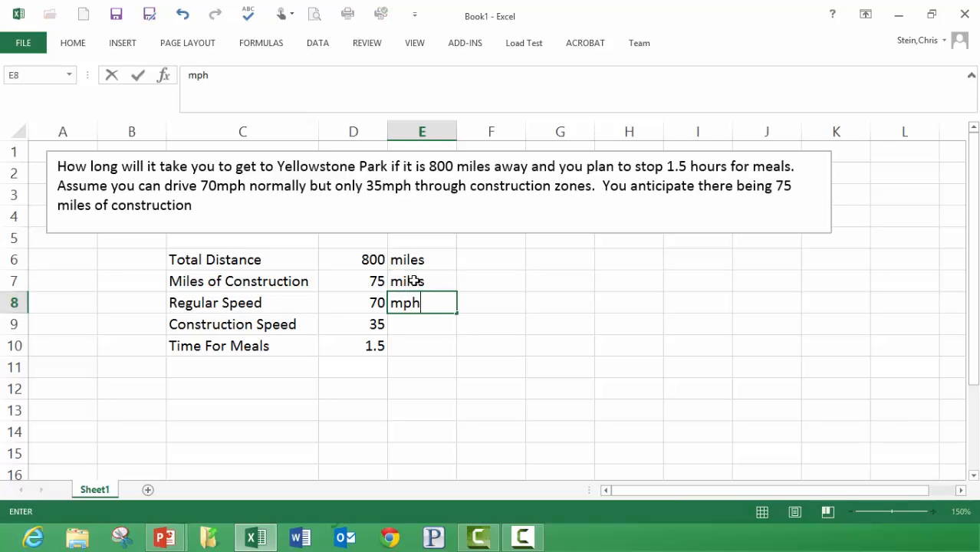
key(Return)
text(mph)
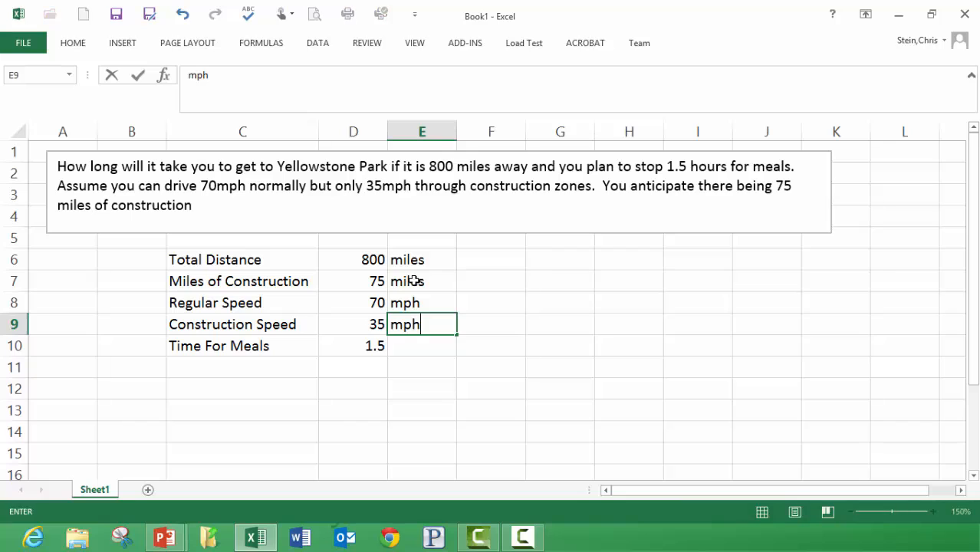
key(Return)
text(hours)
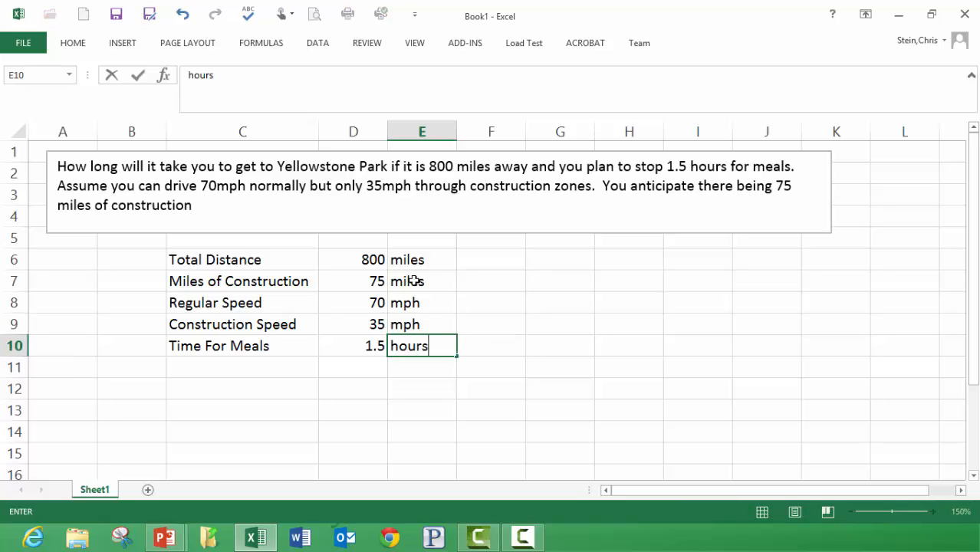
key(Return)
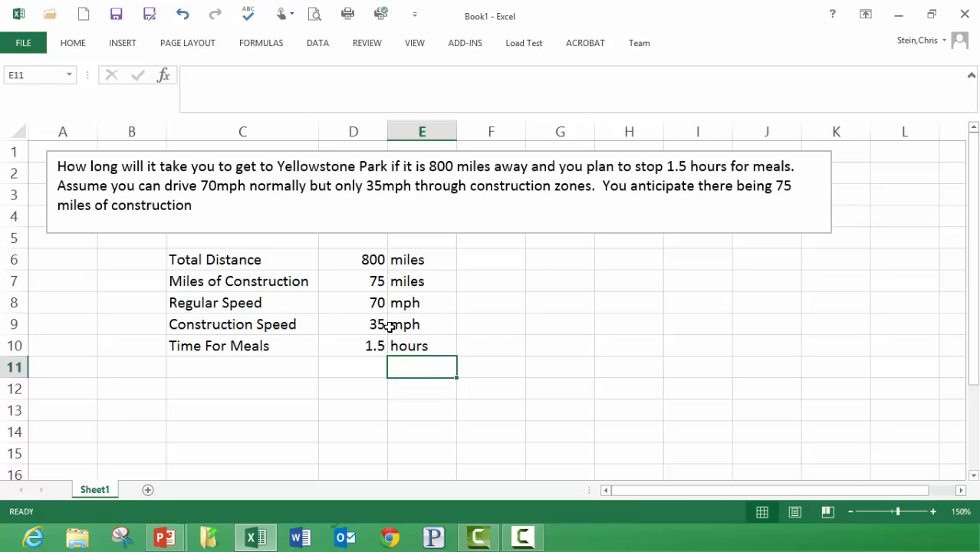
- Enter the label "Total Time" in cell C12, leaving row 11 blank
click(237, 394)
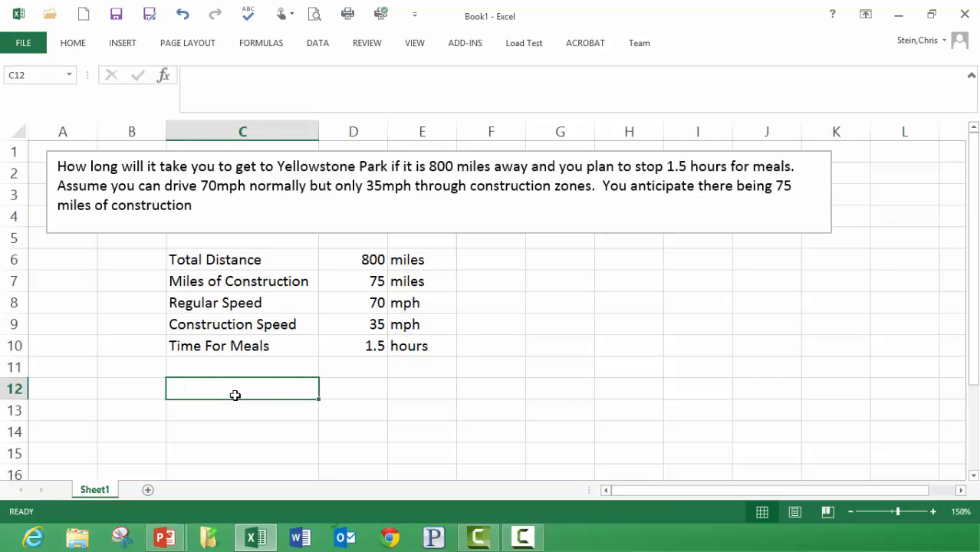
text(Total Time)
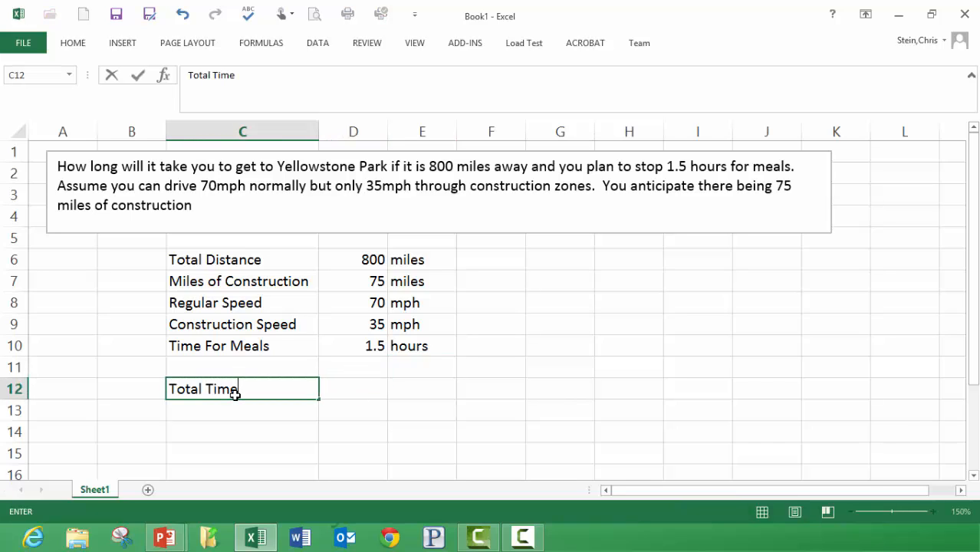
key(Tab)
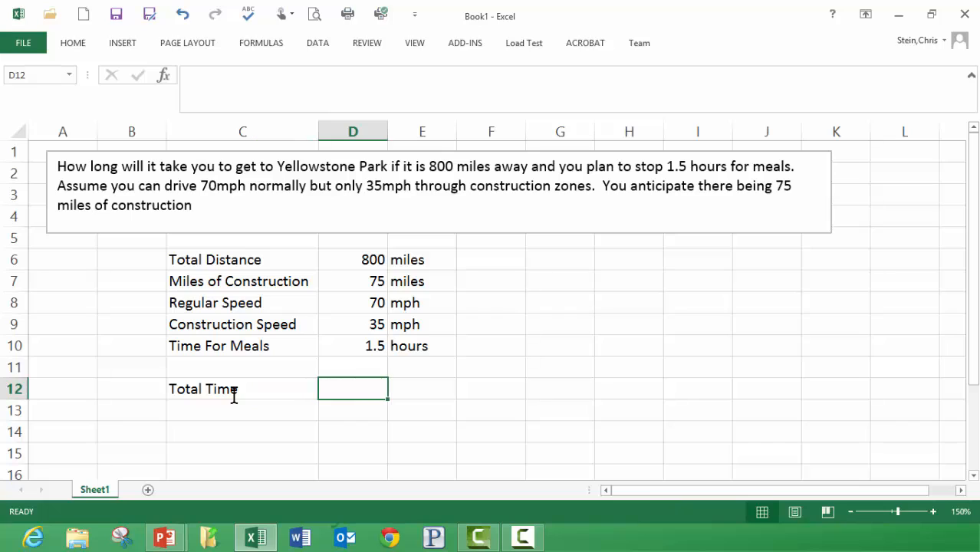
- Begin the Total Time formula in cell D12 with the regular driving time, =(D6-D7)/D8
text(=)
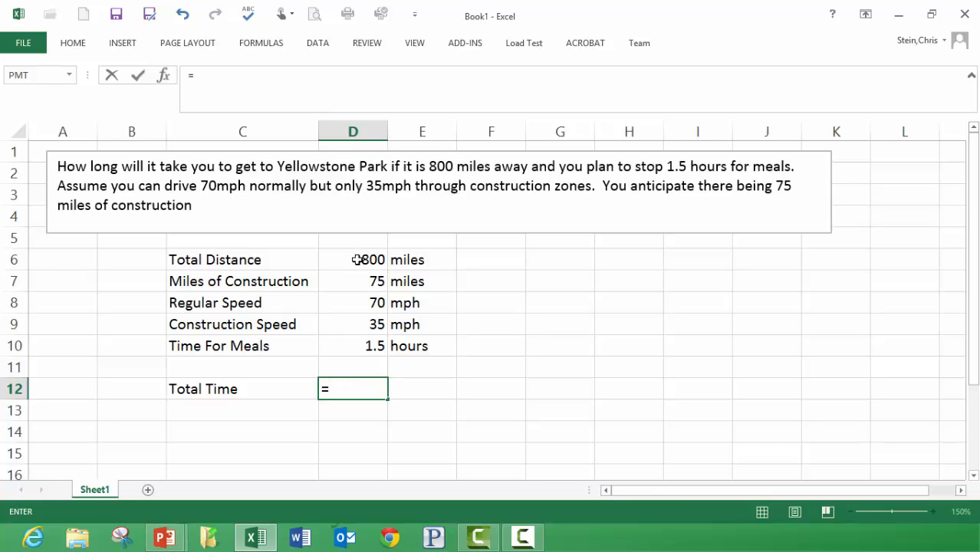
text(()
click(358, 259)
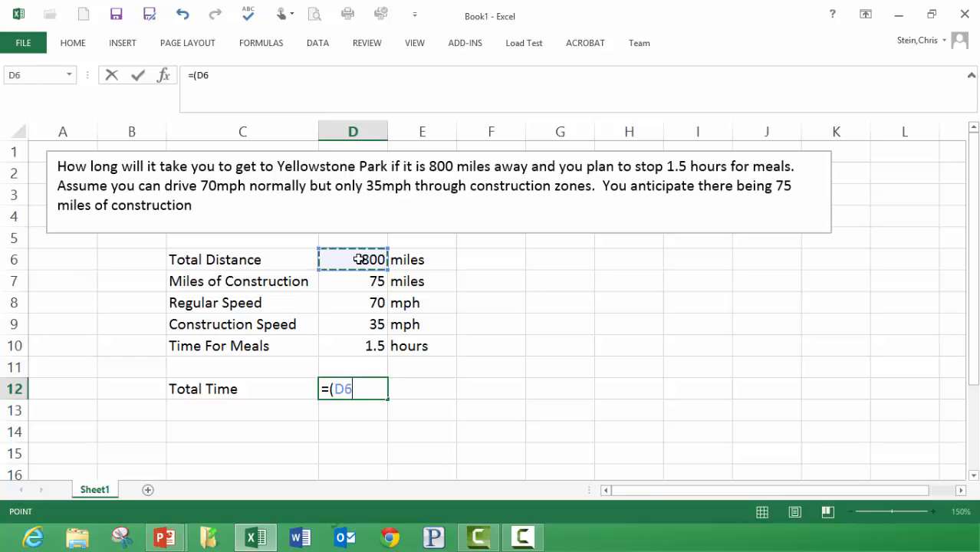
text(-)
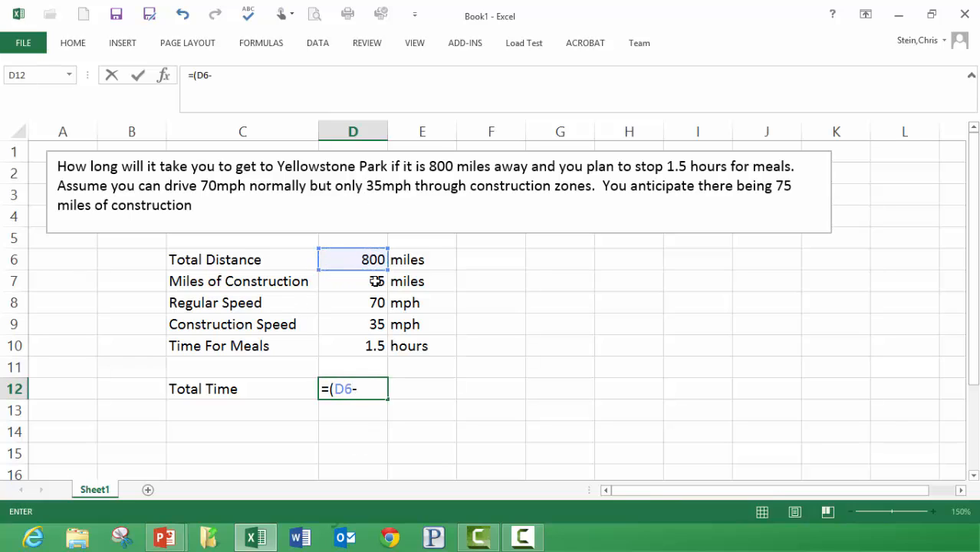
click(375, 281)
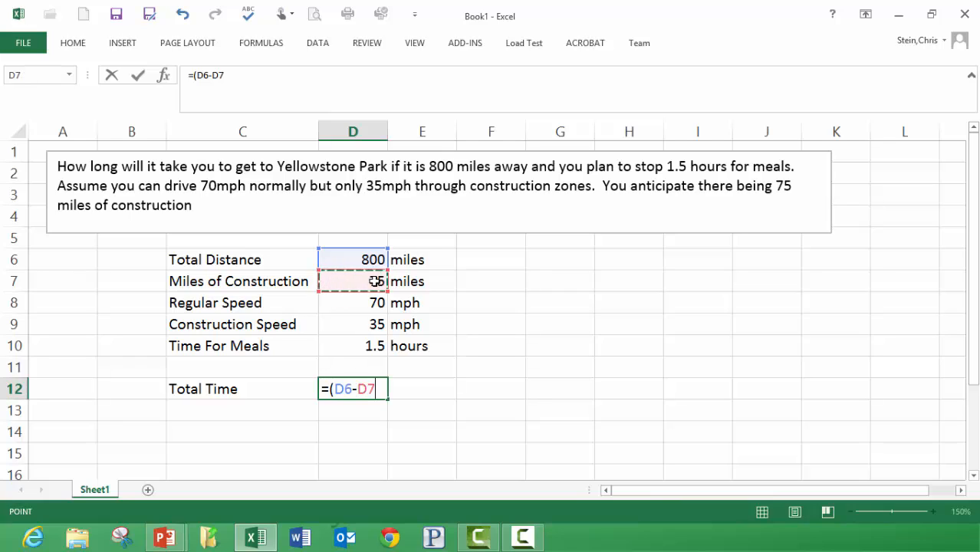
text()/)
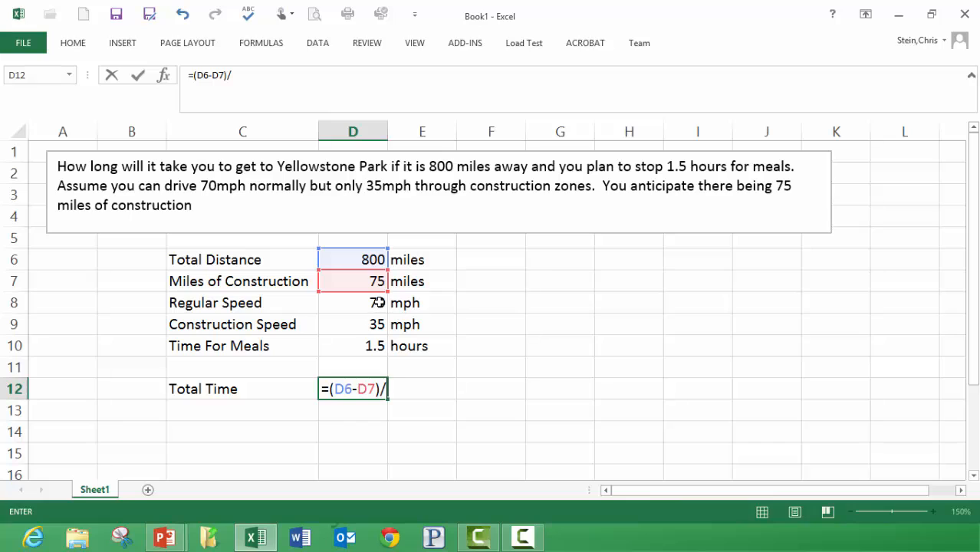
click(377, 302)
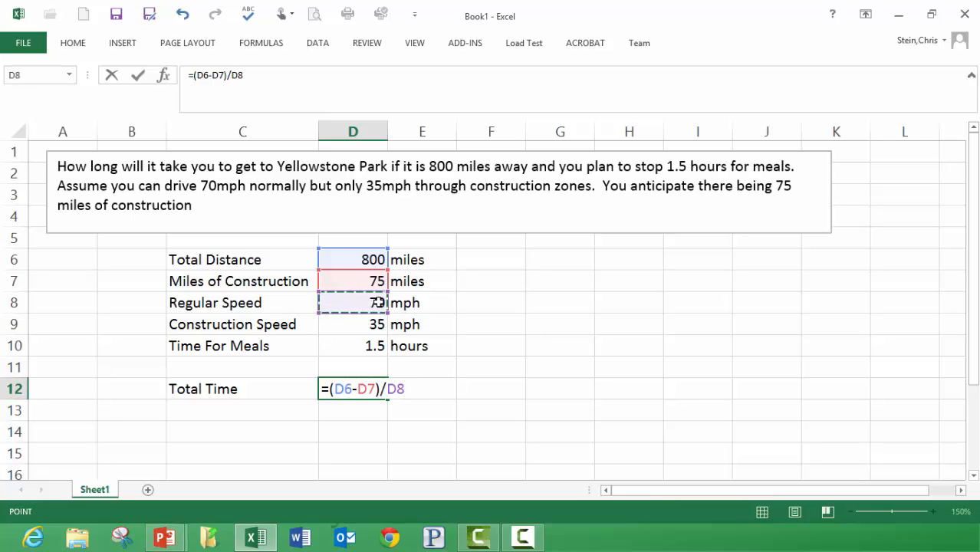
- Complete the D12 formula by adding the construction time and meal time, +D7/D9+D10, and enter it
text(+)
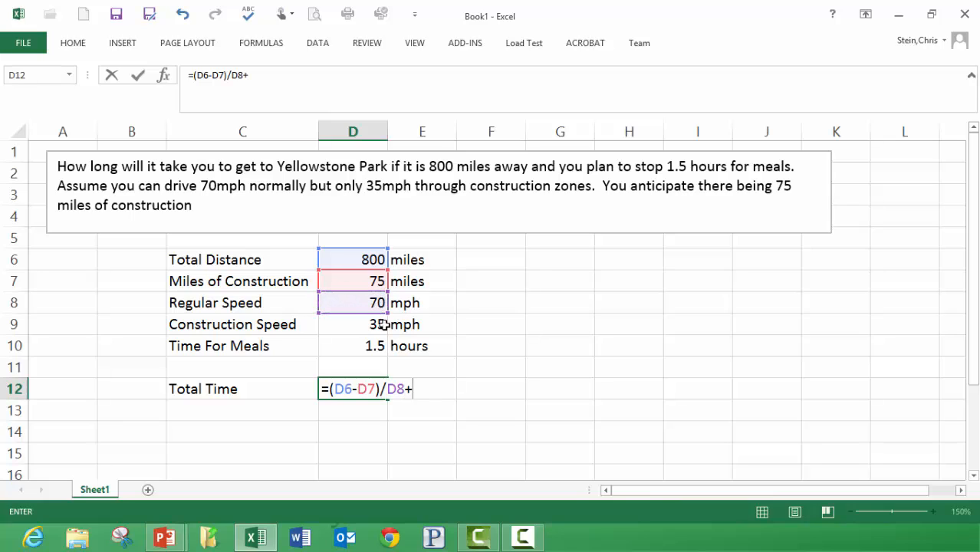
click(371, 281)
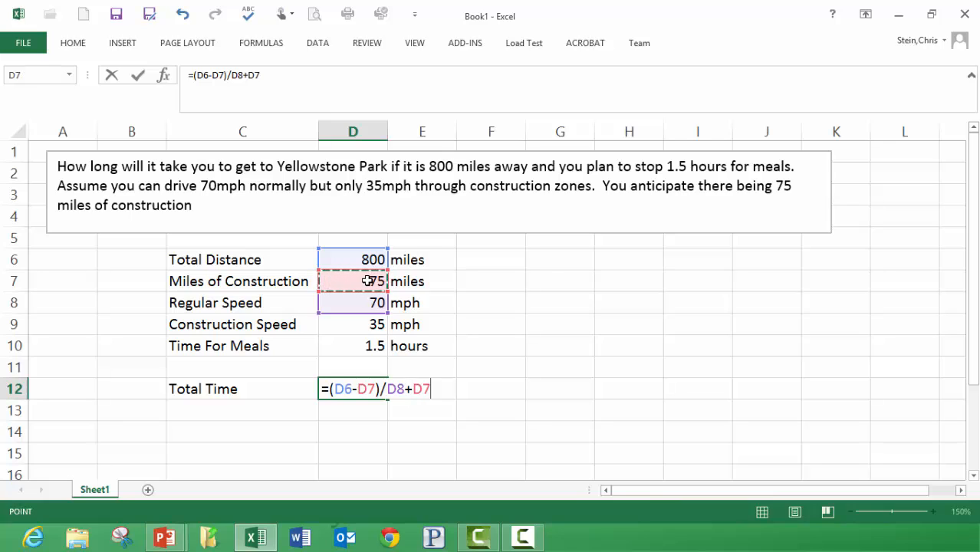
text(/)
click(366, 320)
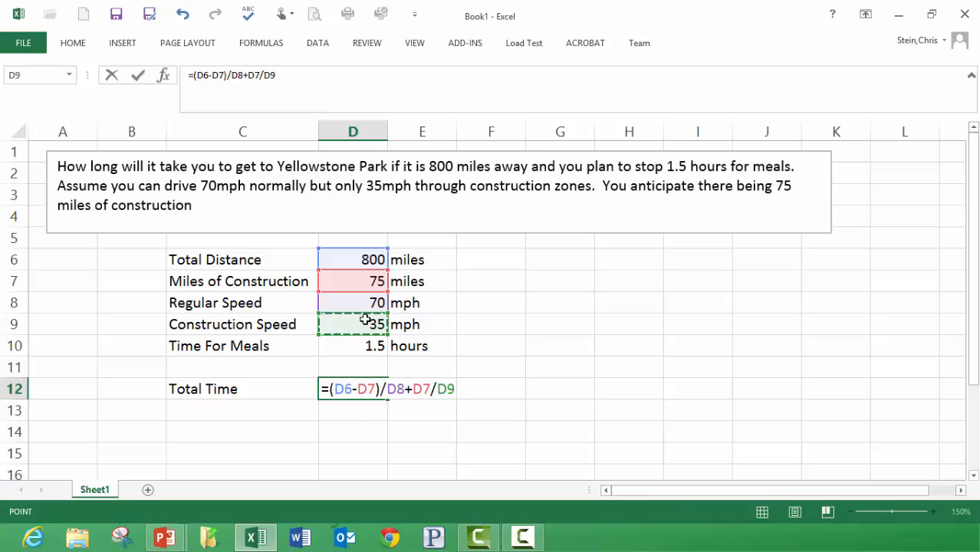
text(+)
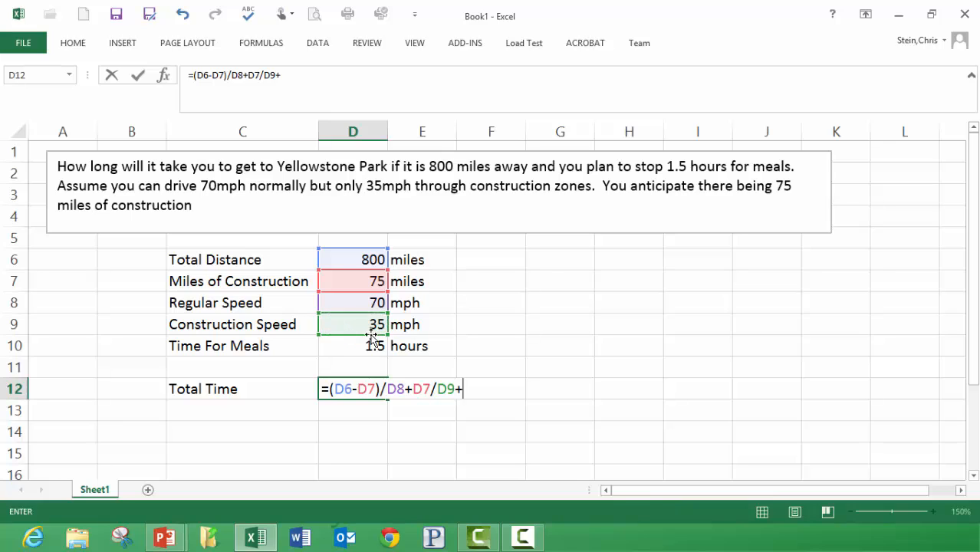
click(374, 346)
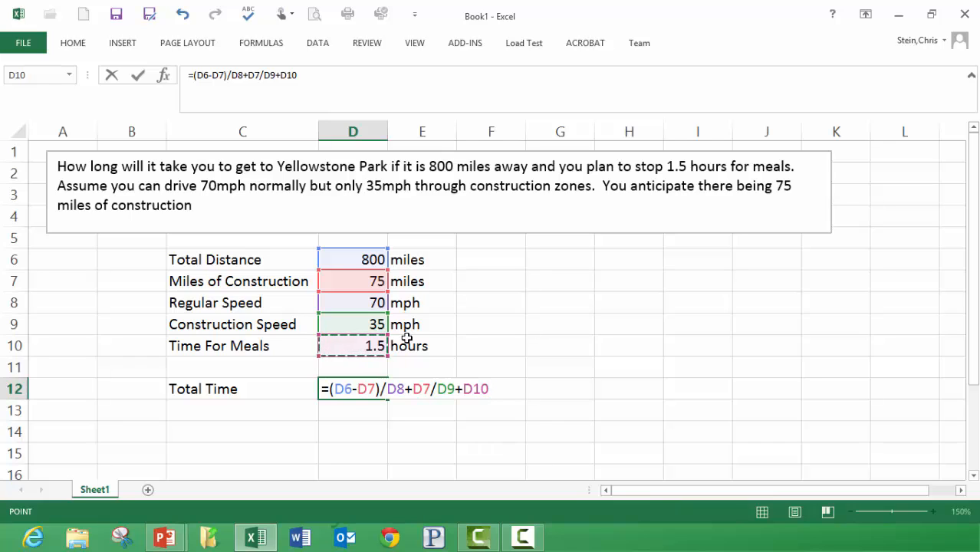
key(Return)
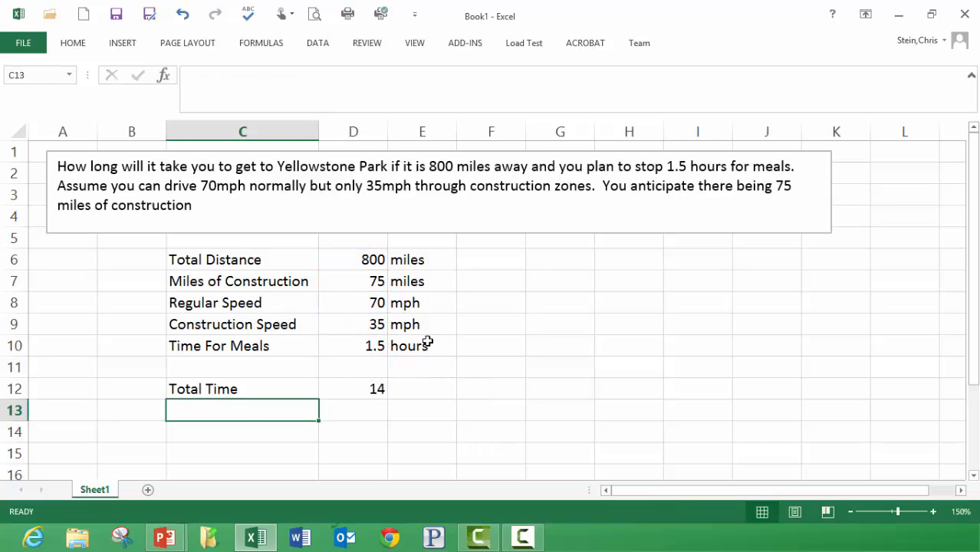
click(366, 393)
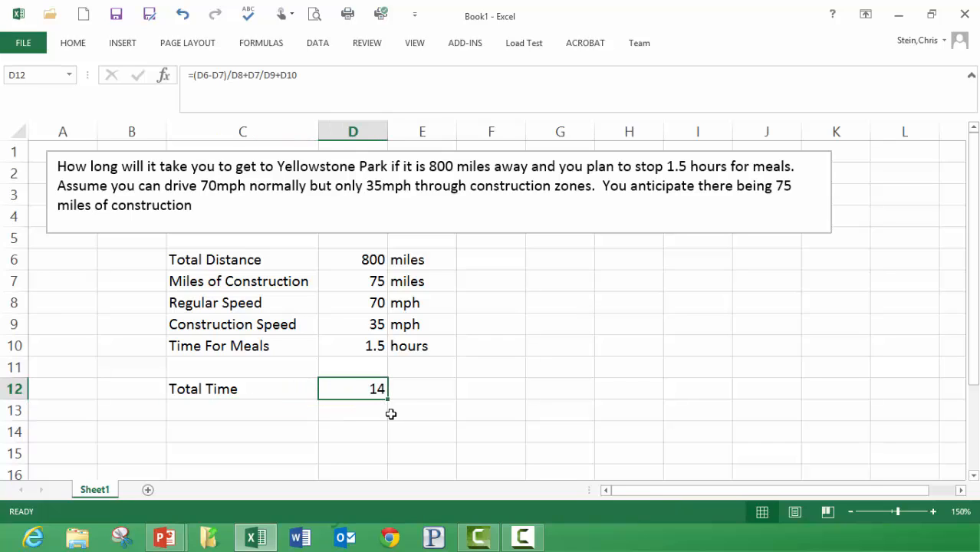
- Set the total distance in D6 to 950 and the miles of construction in D7 to 10
click(367, 258)
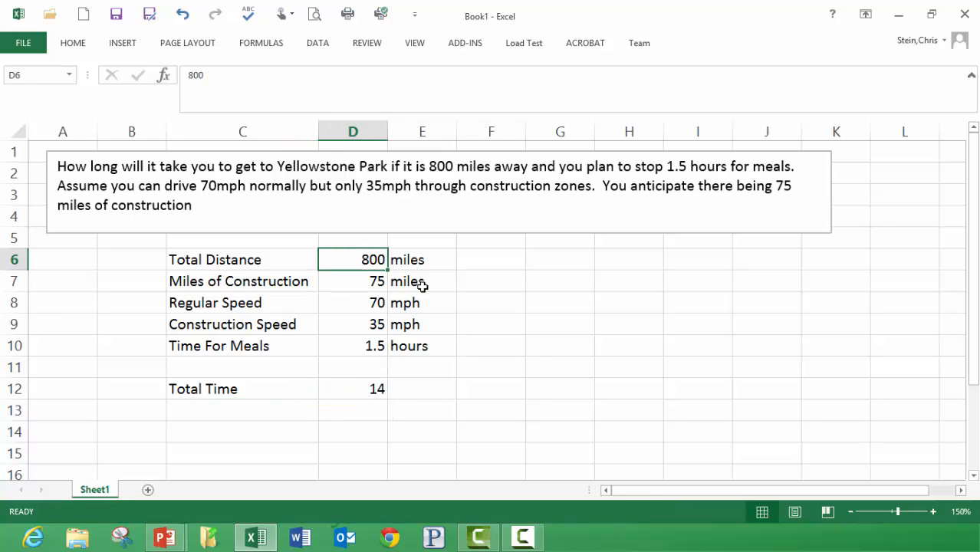
text(950)
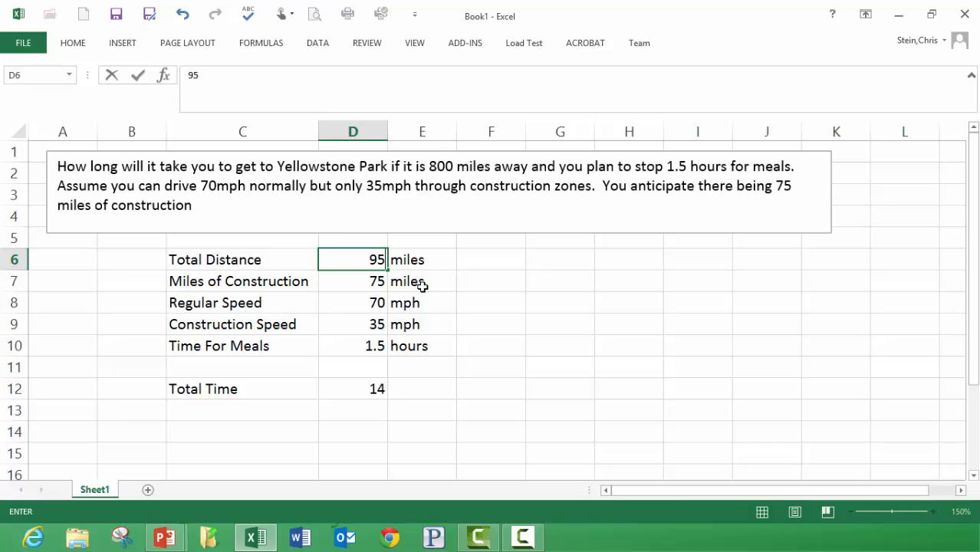
click(466, 280)
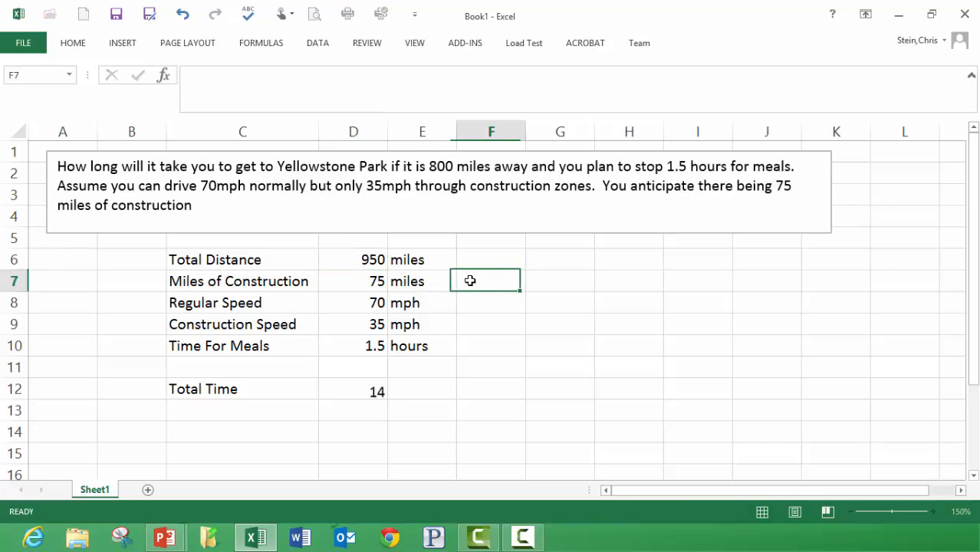
click(373, 281)
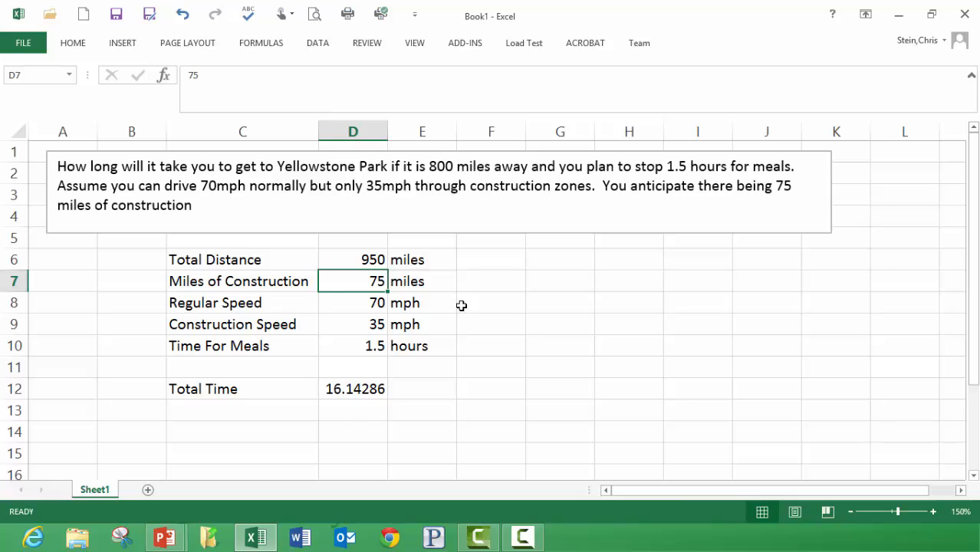
text(10)
click(467, 301)
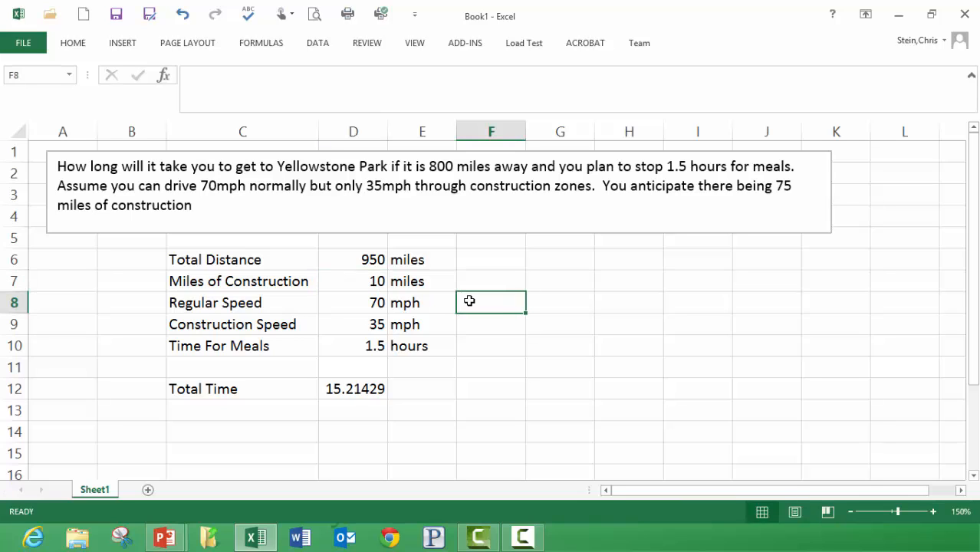
- Set the regular speed in D8 to 75 and the construction speed in D9 to 50
click(365, 302)
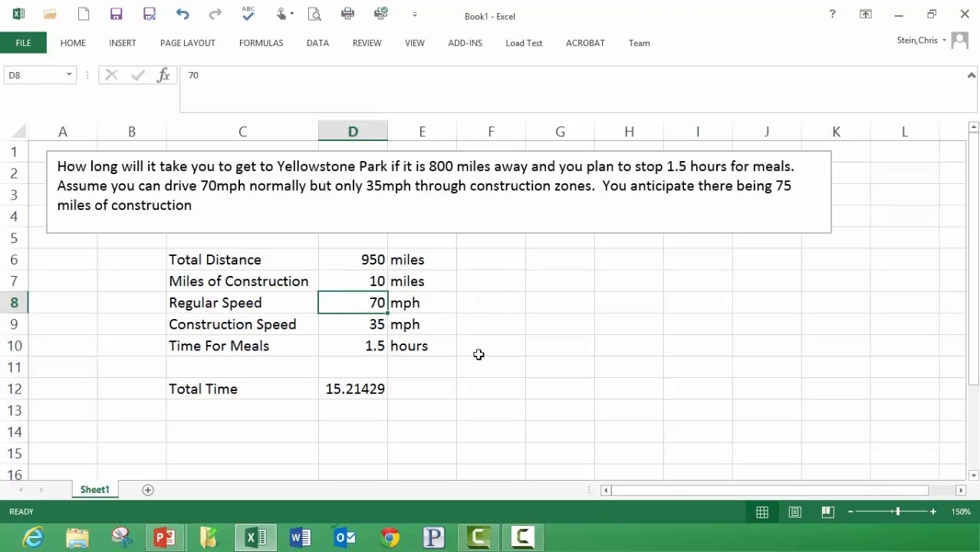
text(75)
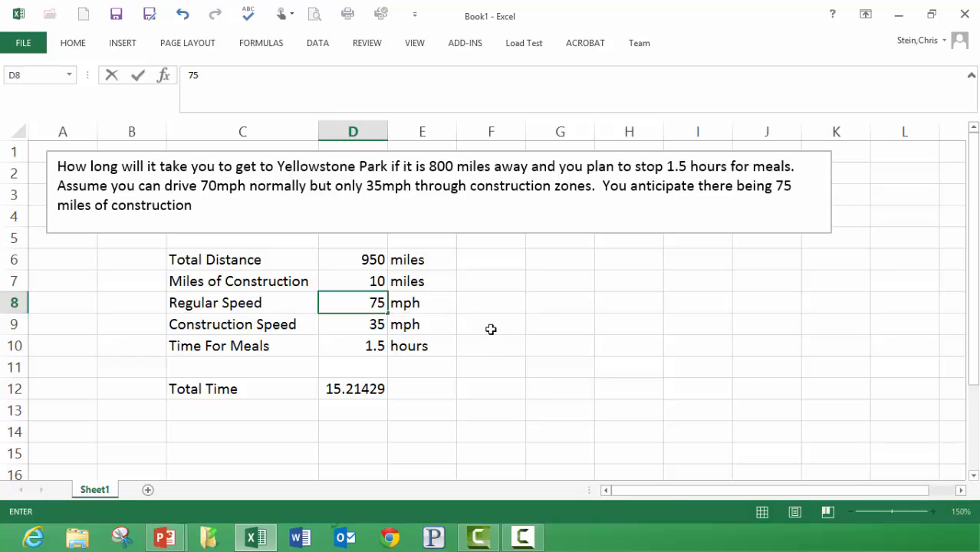
click(490, 329)
click(369, 323)
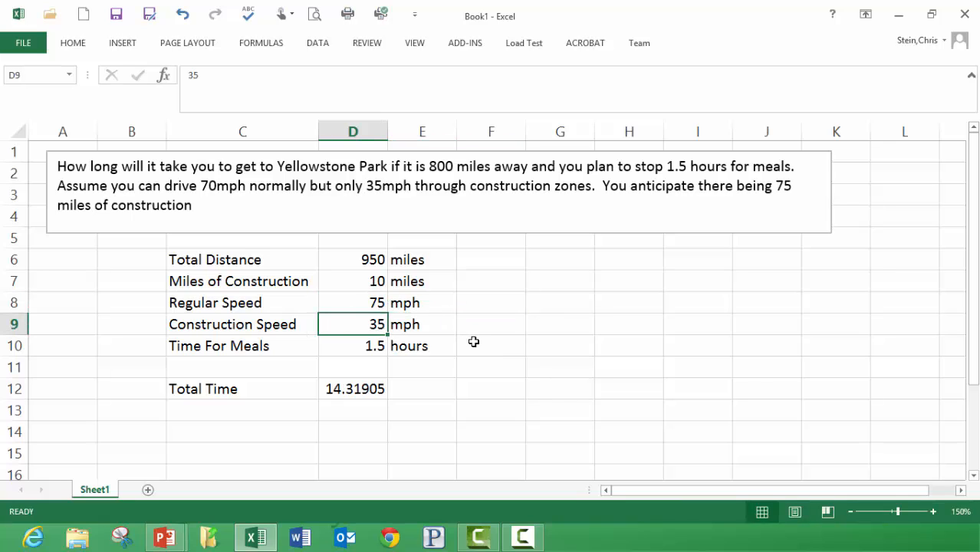
text(50)
click(485, 342)
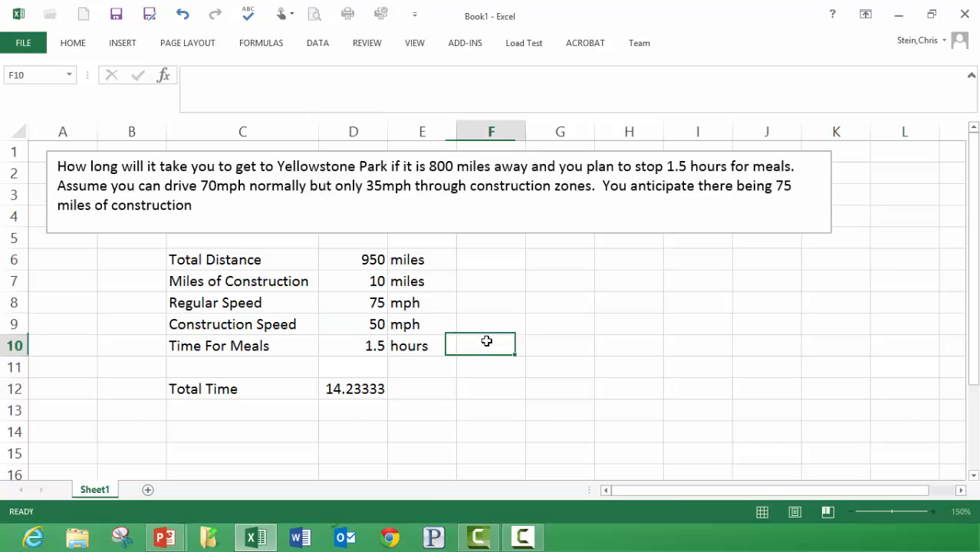
- Examine the Total Time formula in D12 and the input cells it references
click(374, 391)
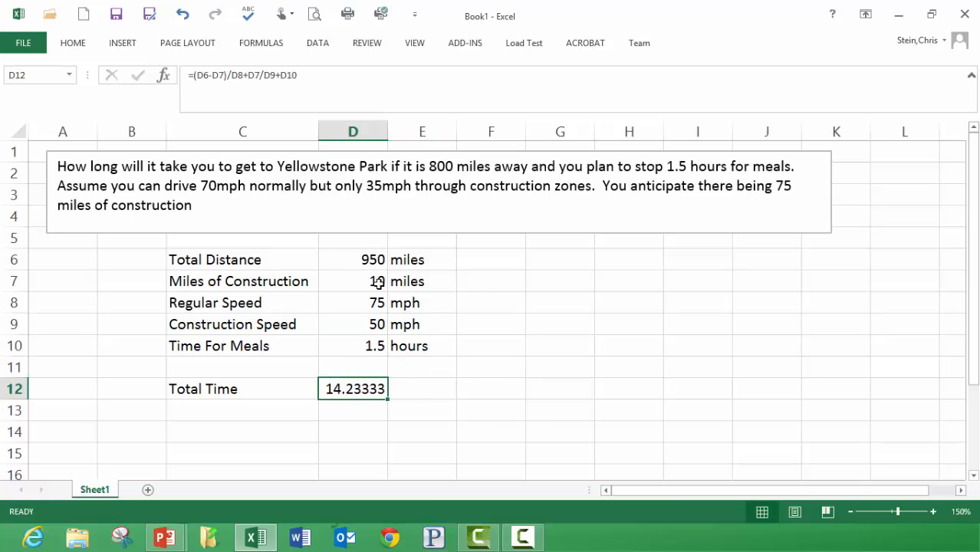
click(363, 406)
click(366, 391)
double_click(366, 389)
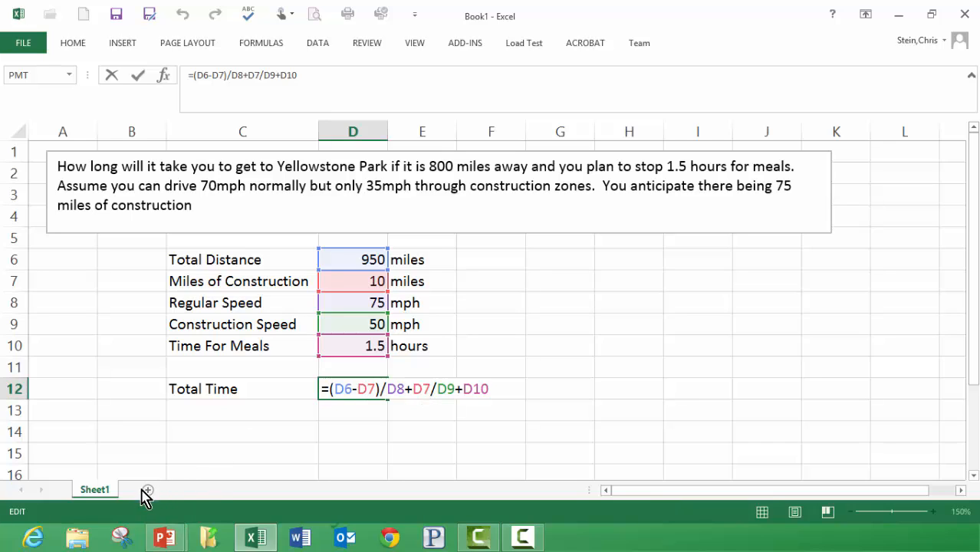
click(208, 440)
- Add a new worksheet after Sheet1 and set its zoom to a custom 125%
click(148, 489)
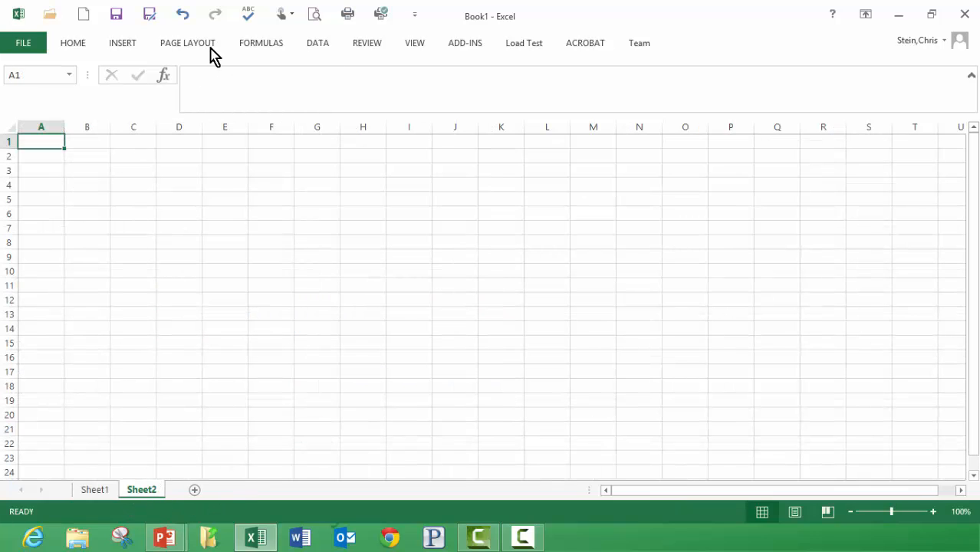
click(418, 45)
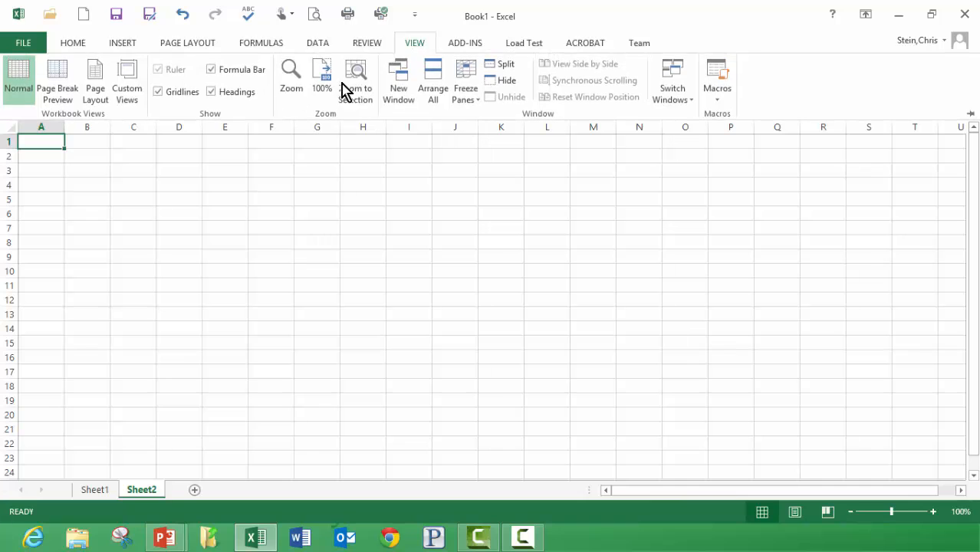
click(376, 290)
double_click(433, 290)
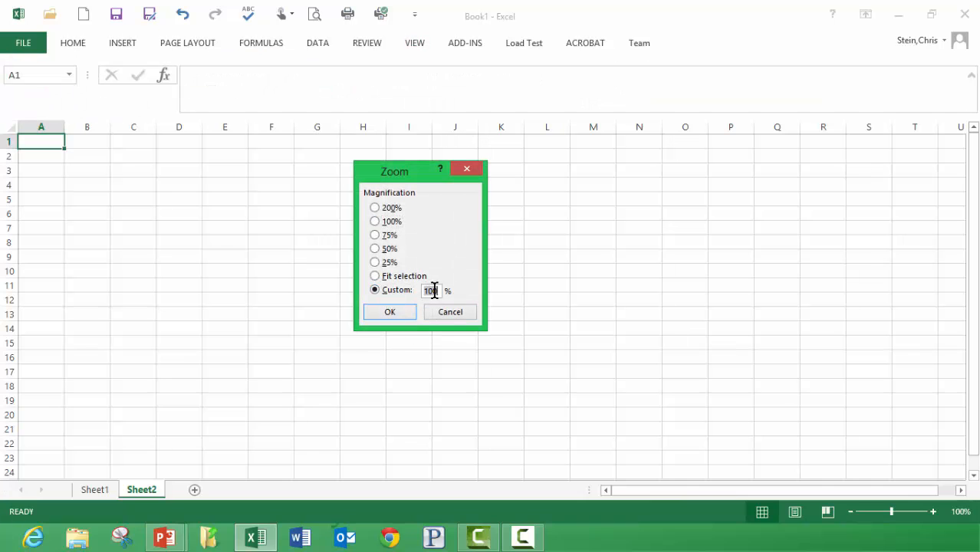
text(125)
key(Return)
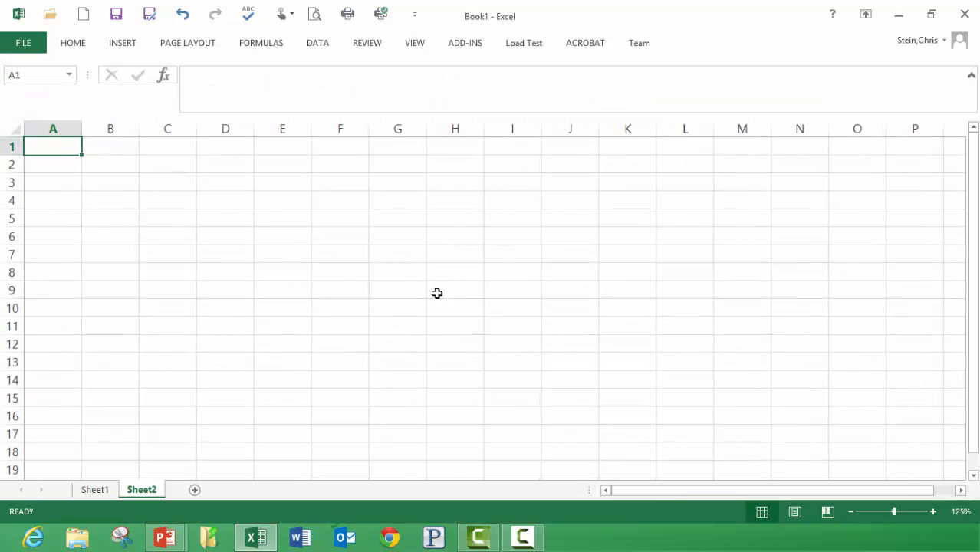
- Start a formula in C6 of Sheet2 that subtracts Sheet1's D7 from D6 and divides the difference by D8
click(176, 235)
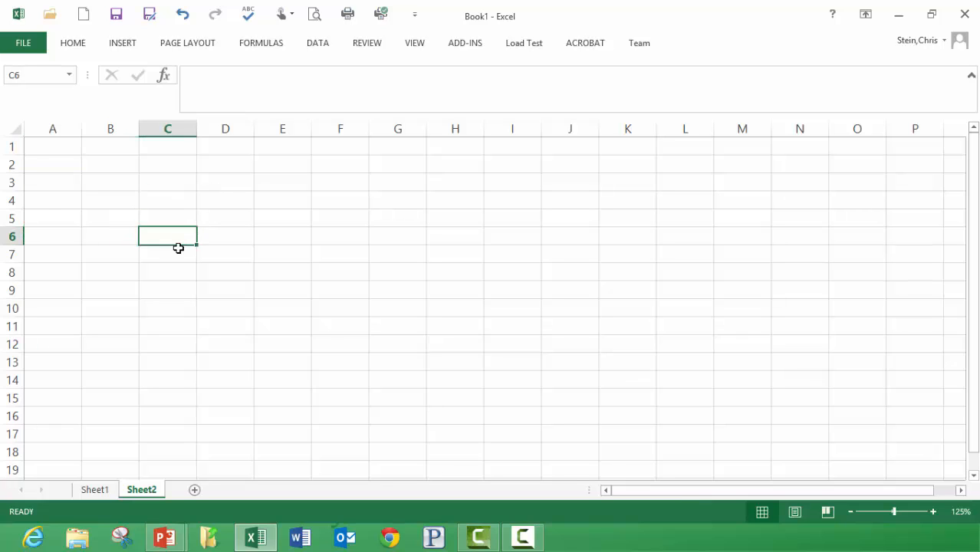
text(=)
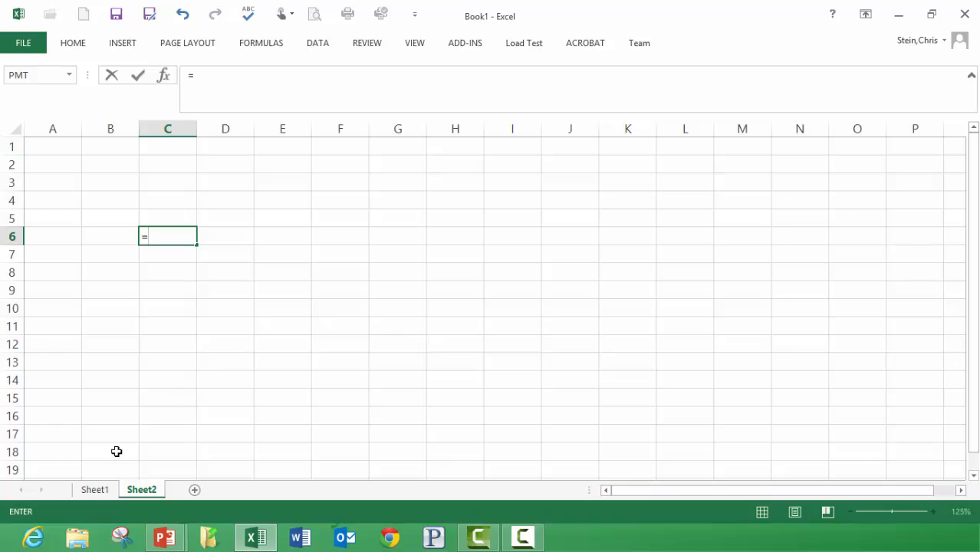
click(98, 491)
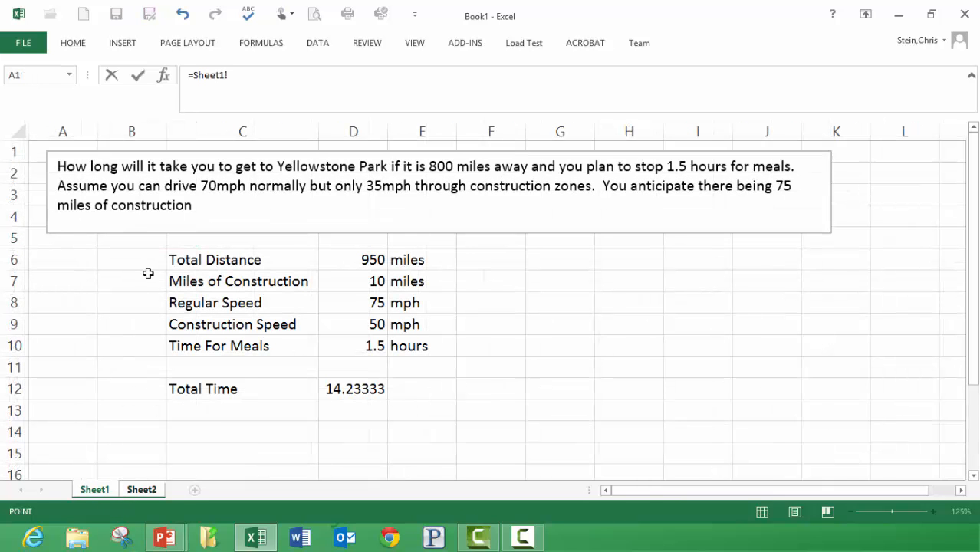
text(()
click(352, 260)
text(-)
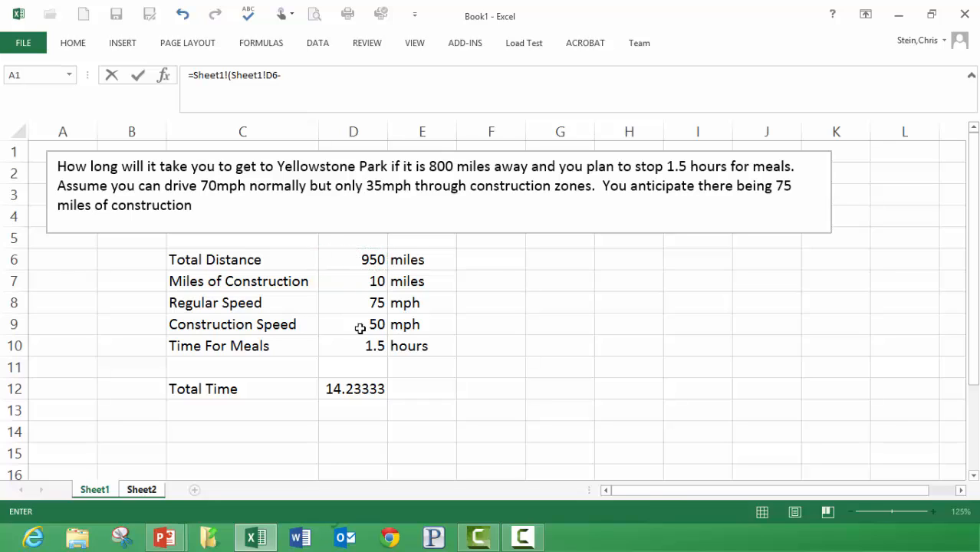
click(374, 281)
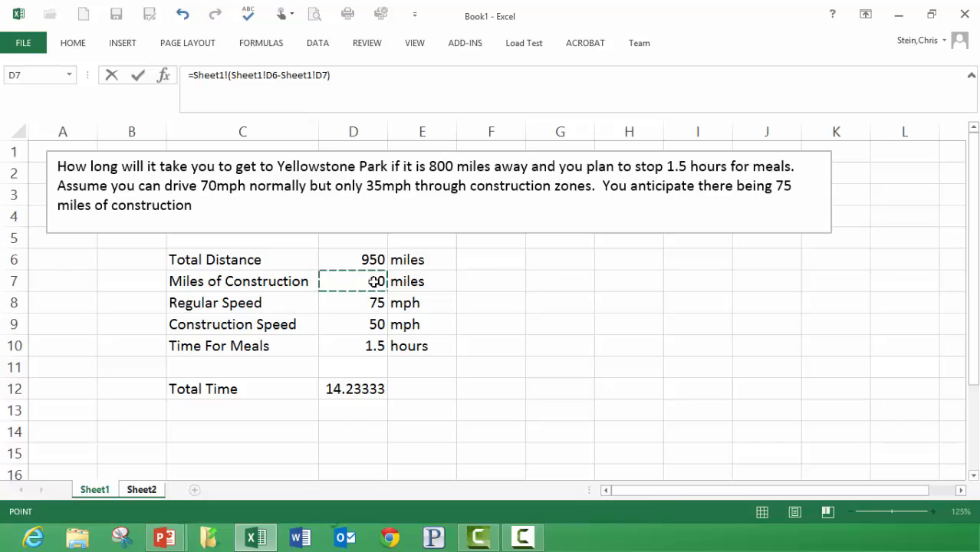
click(371, 306)
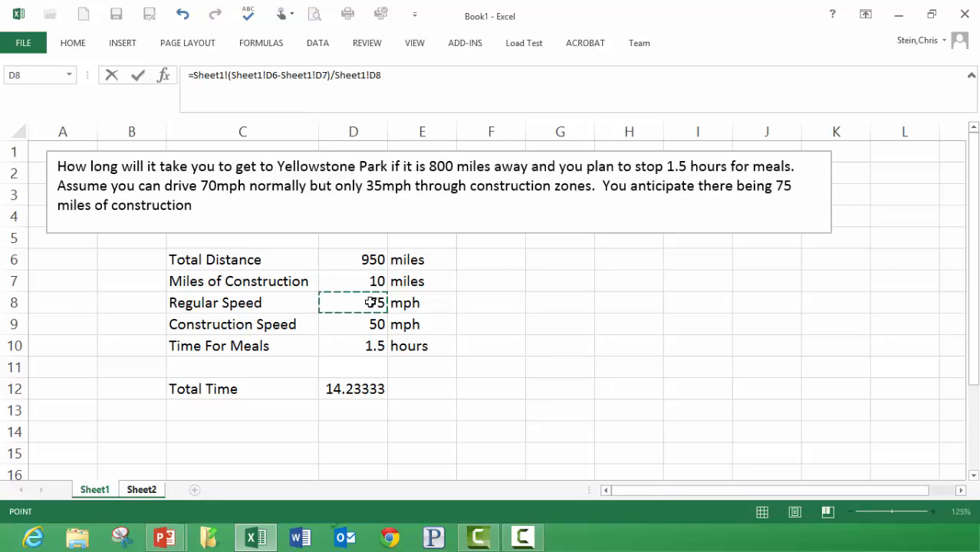
- Extend the formula with Sheet1's D7 divided by D9 plus the meal time in D10, and try to enter it
text(+)
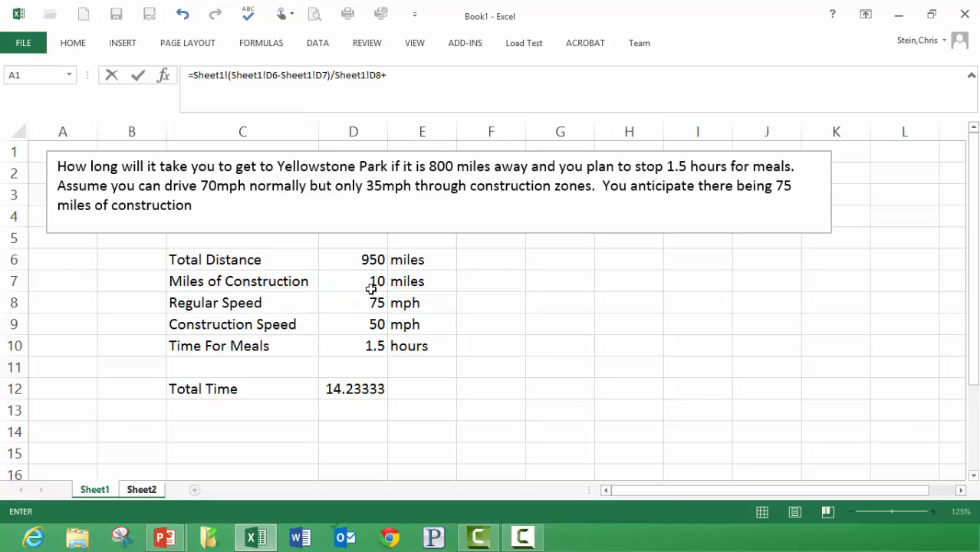
click(374, 280)
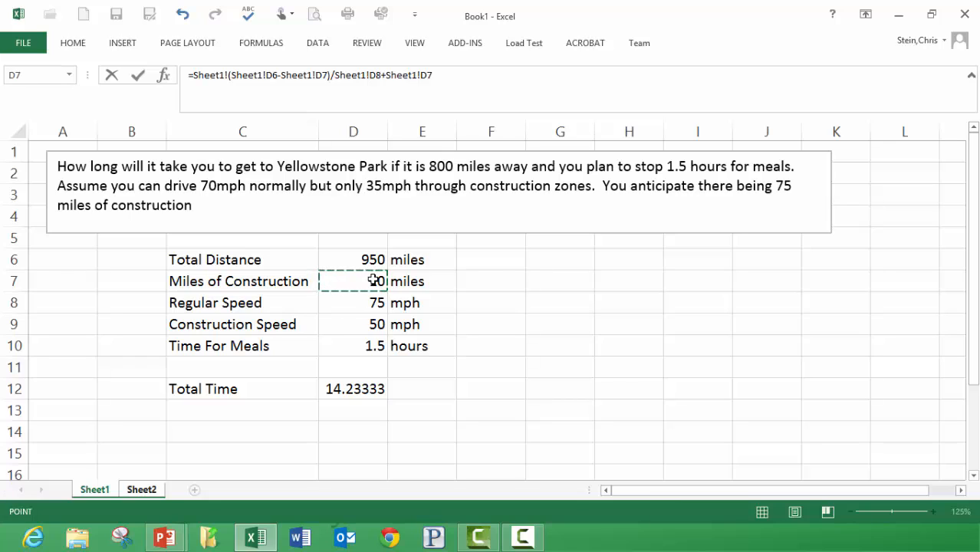
text(/)
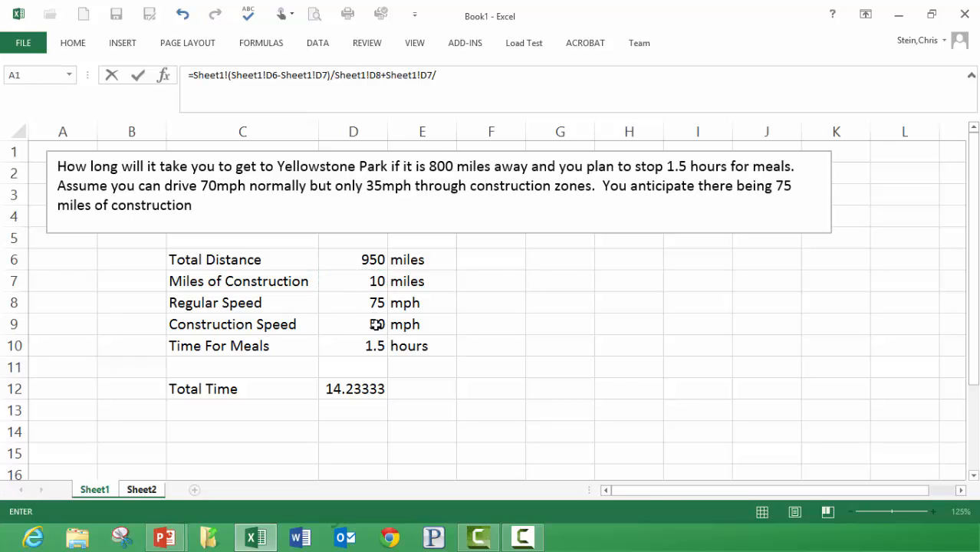
click(376, 325)
text(+)
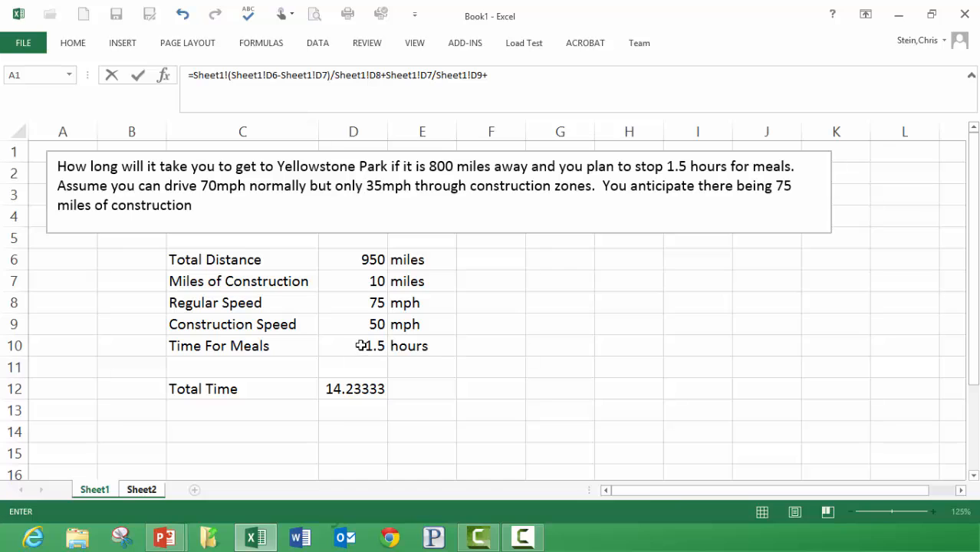
click(361, 346)
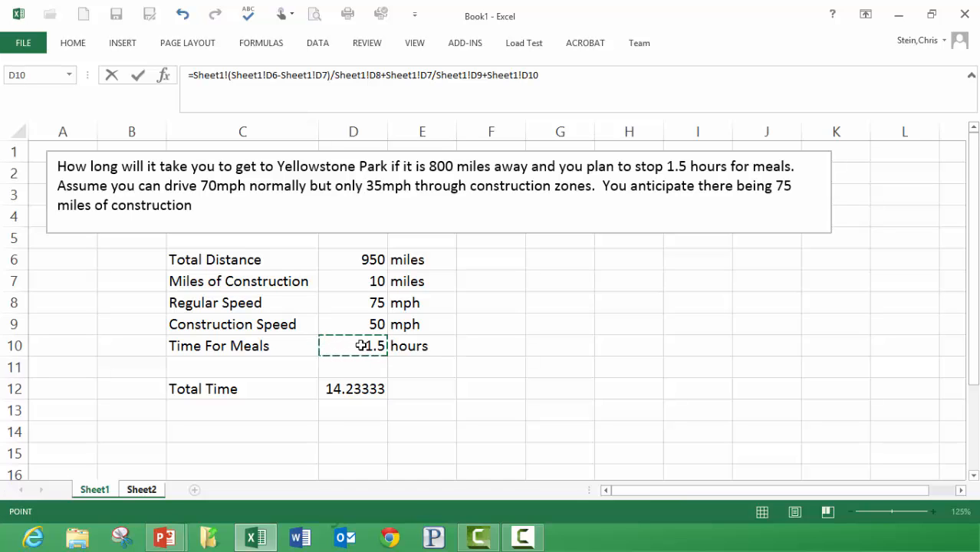
key(Return)
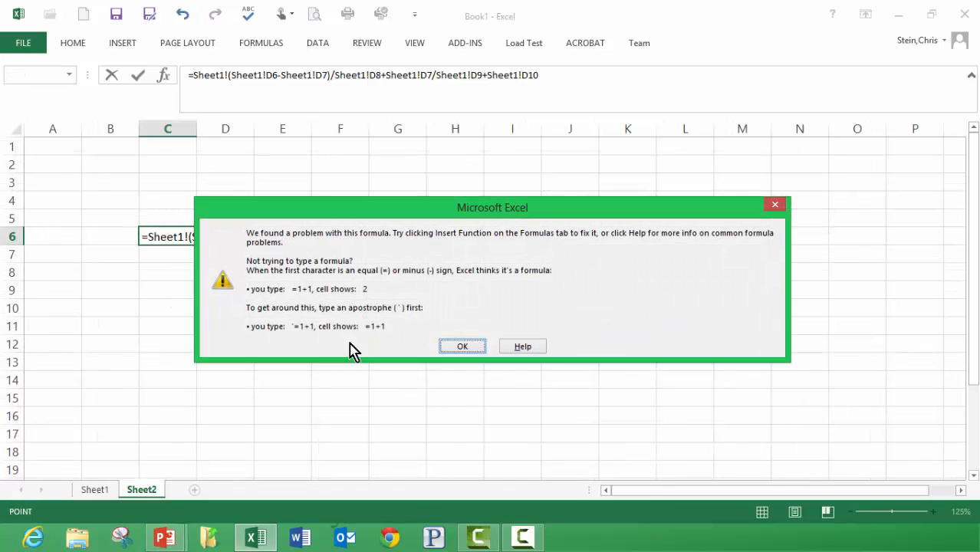
click(462, 347)
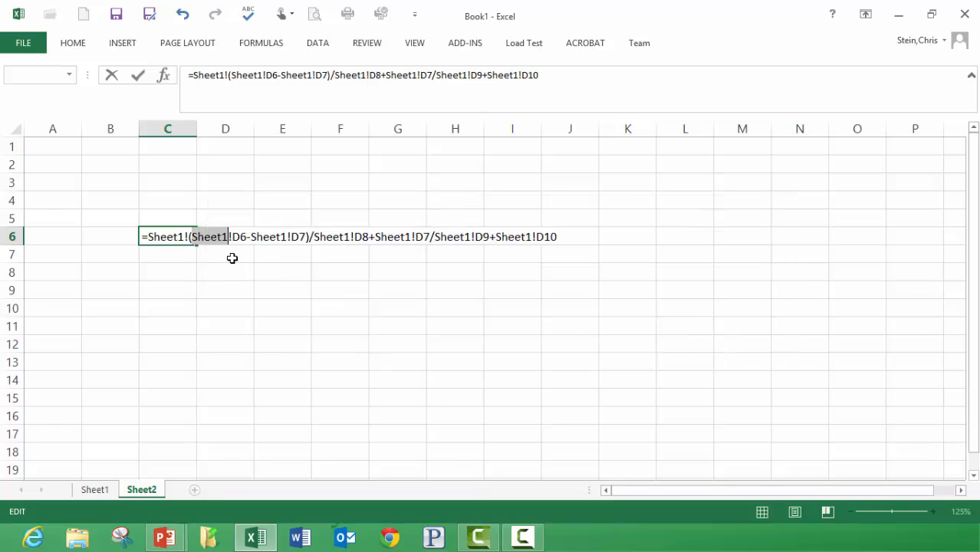
key(Return)
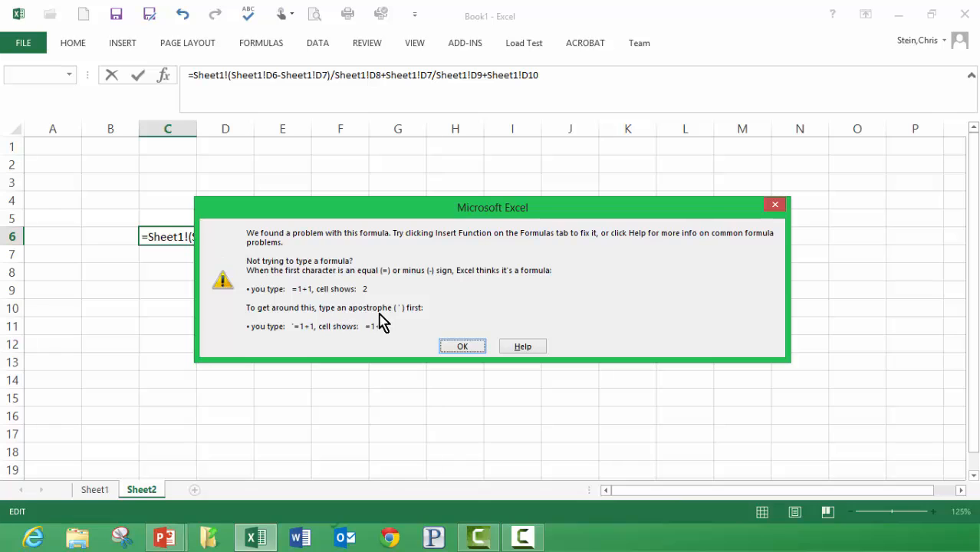
click(451, 347)
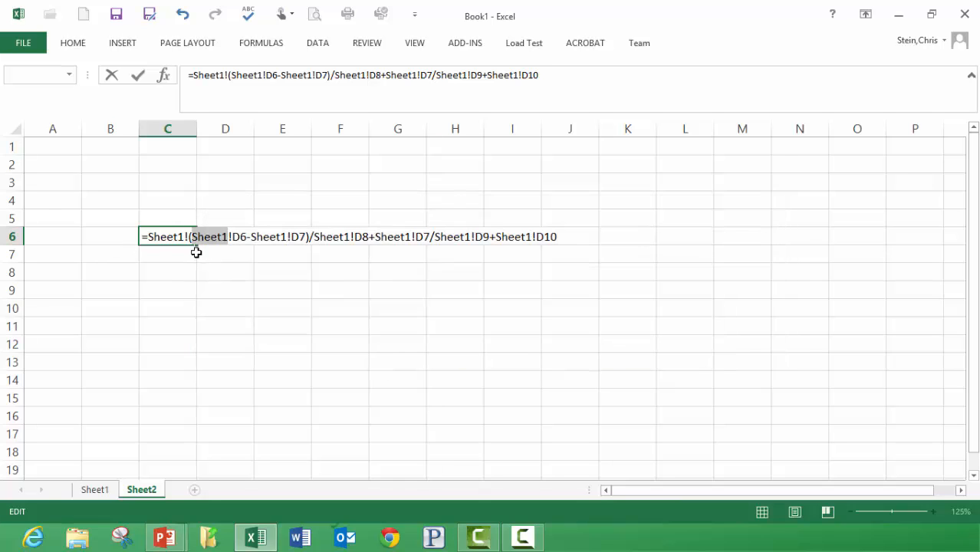
- Correct the formula in C6 to =(Sheet1!D6-Sheet1!D7)/Sheet1!D8+Sheet1!D7/Sheet1!D9+Sheet1!D10 by removing the extra leading sheet reference
drag(190, 237, 151, 237)
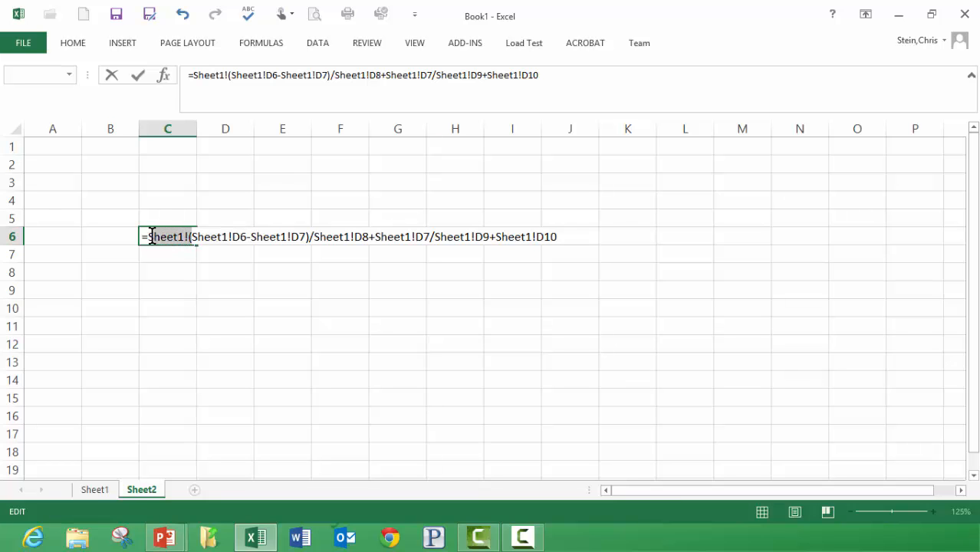
key(BackSpace)
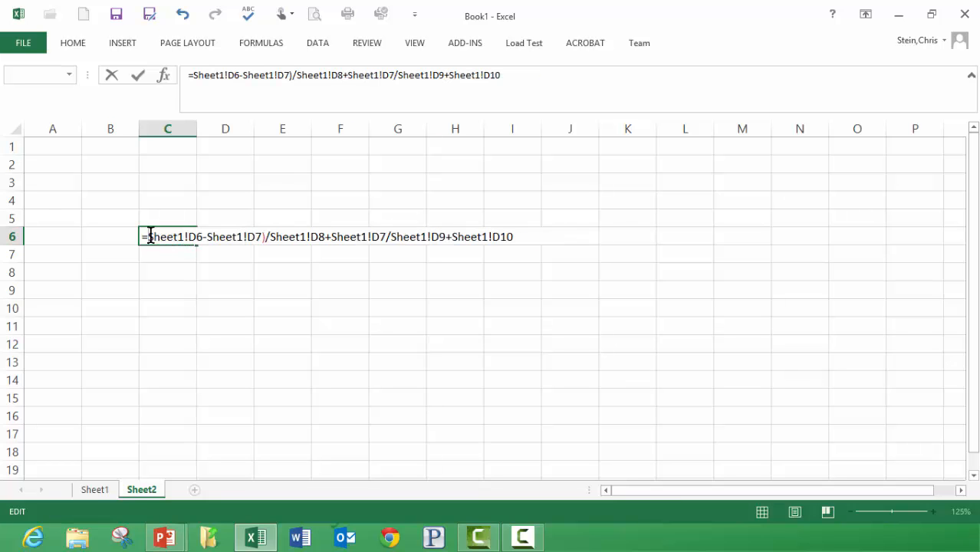
key(Return)
click(460, 349)
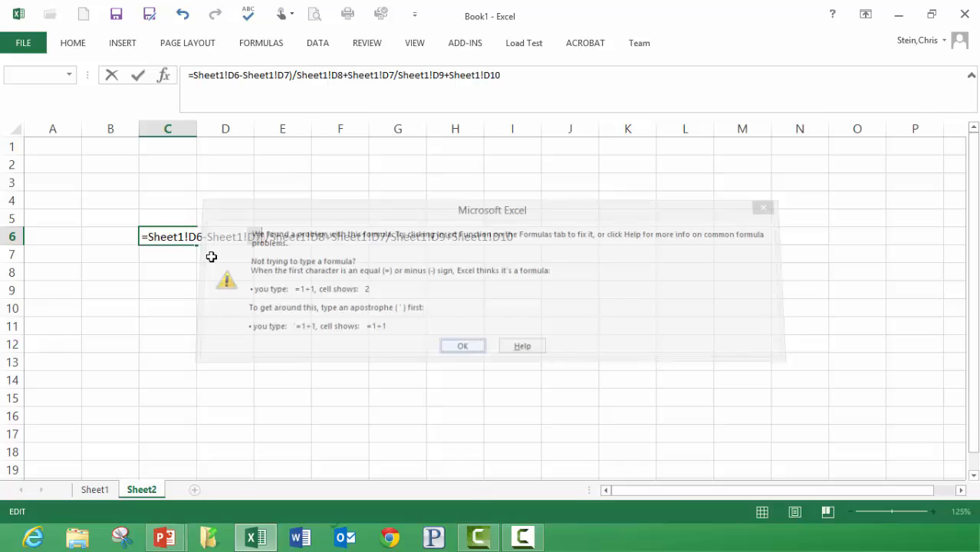
click(149, 238)
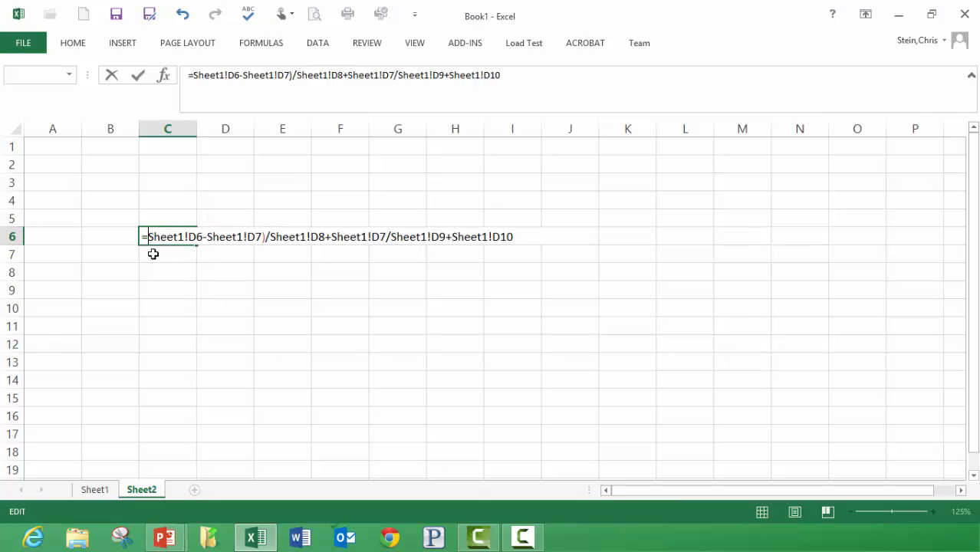
text(()
key(Return)
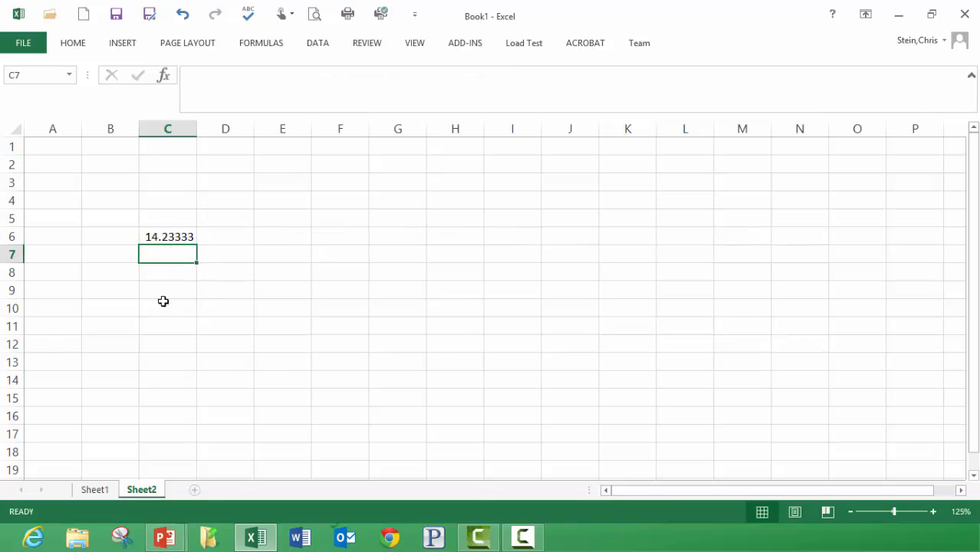
- Examine the formula in C6 of Sheet2 and the sheet name in its first cell reference
click(177, 240)
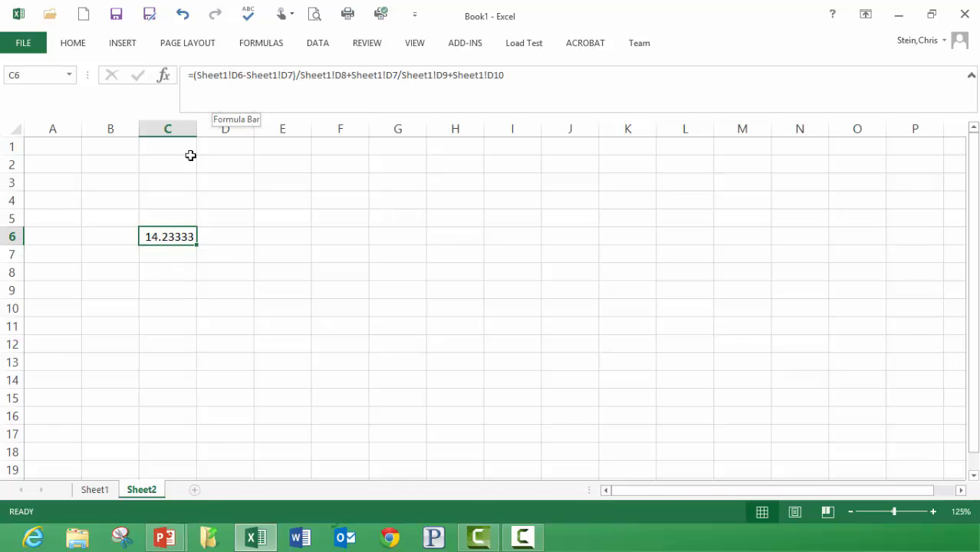
double_click(179, 237)
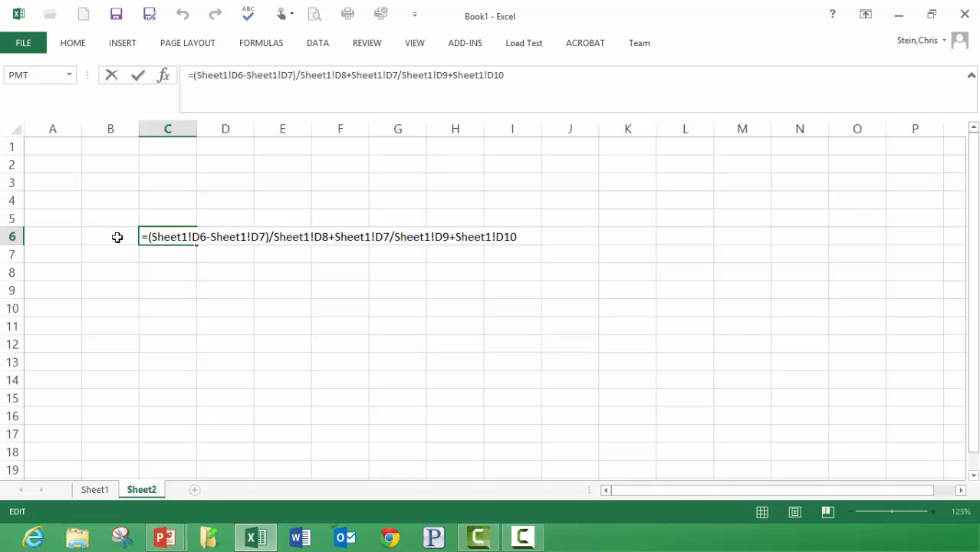
double_click(175, 236)
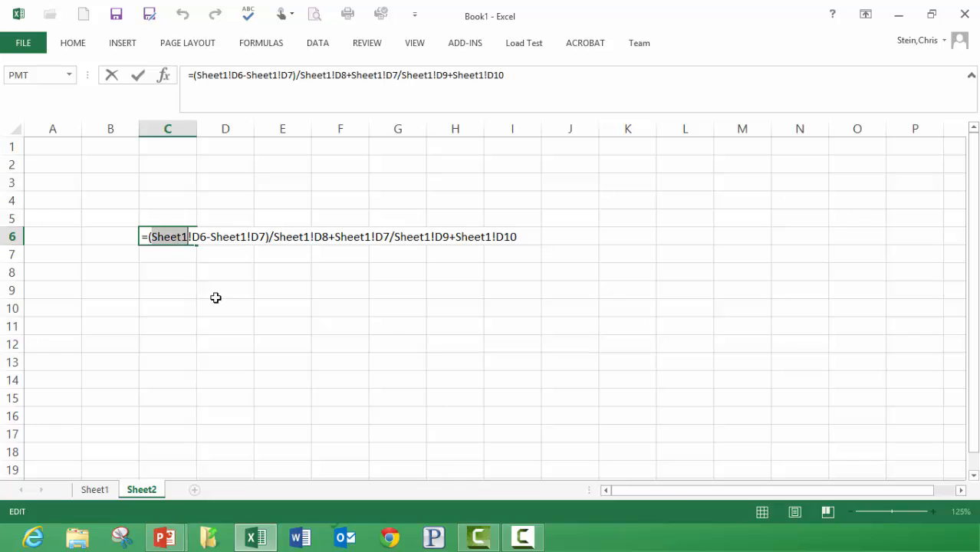
click(98, 491)
click(338, 391)
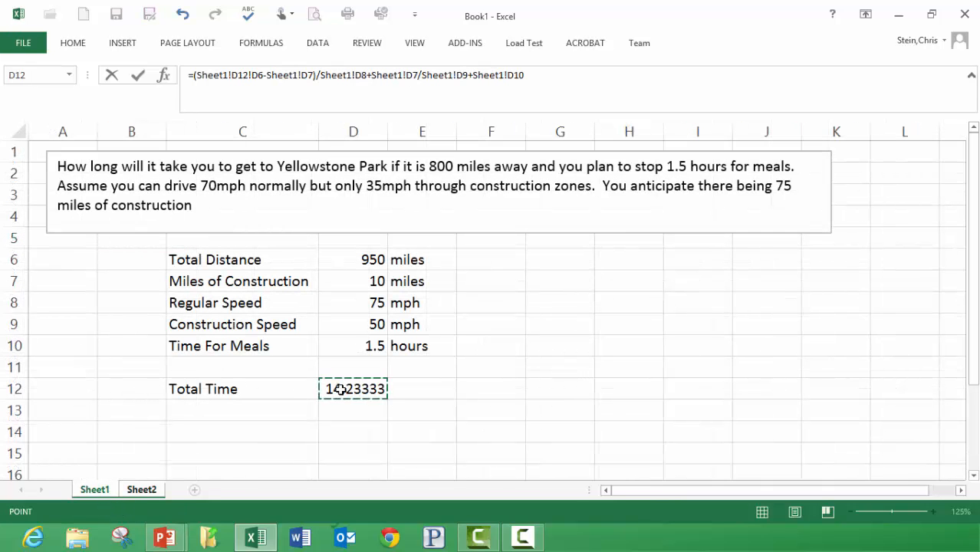
click(338, 425)
key(Escape)
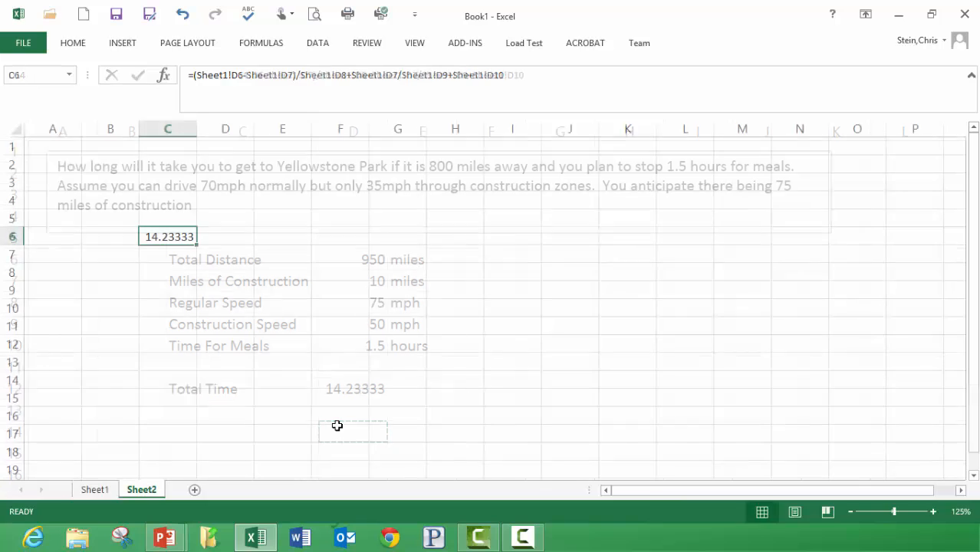
- Compare the Total Time formula in D12 of Sheet1 with the cross-sheet formula in C6 of Sheet2
click(94, 489)
click(355, 391)
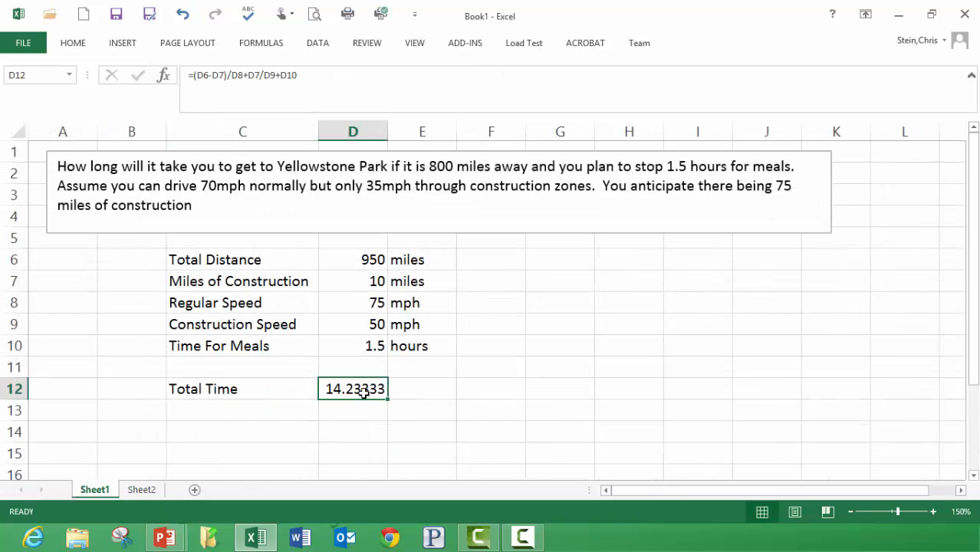
double_click(337, 391)
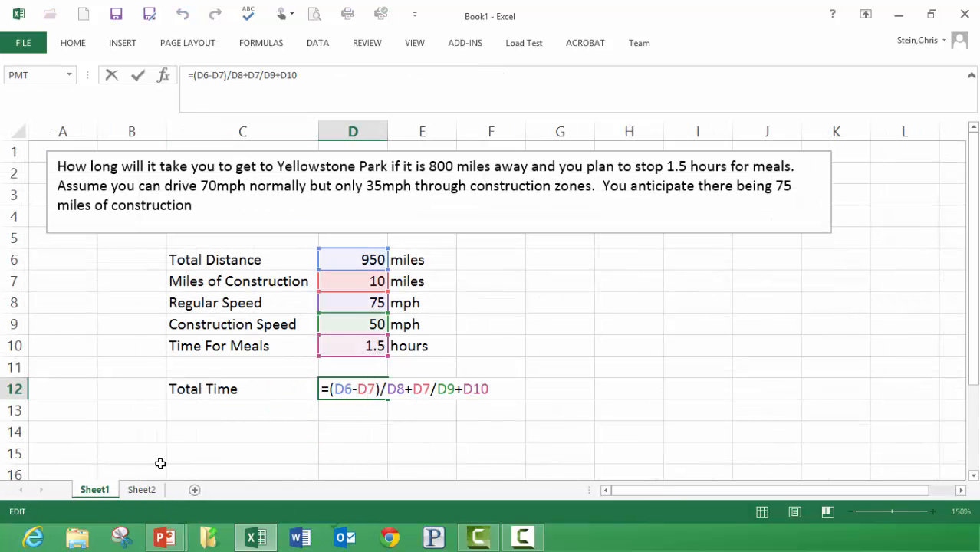
click(142, 491)
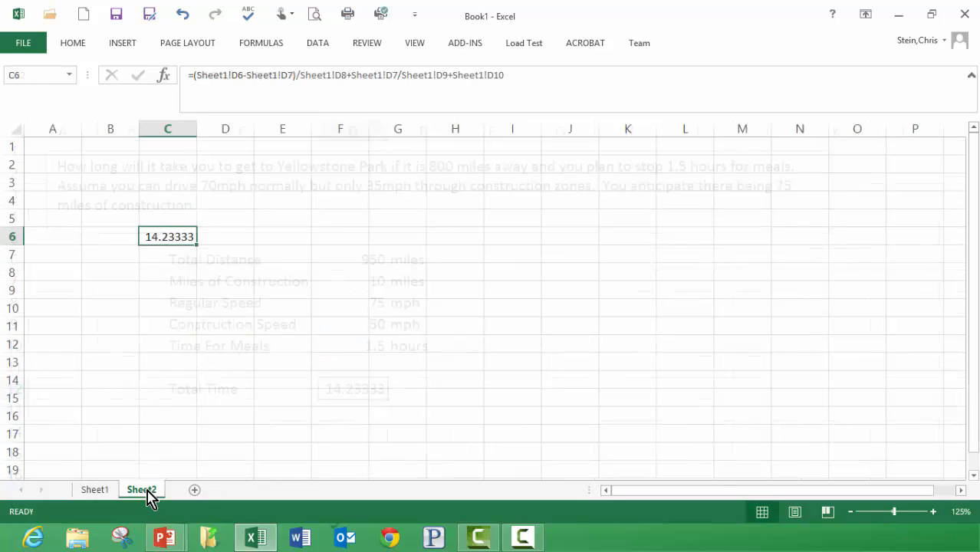
double_click(175, 235)
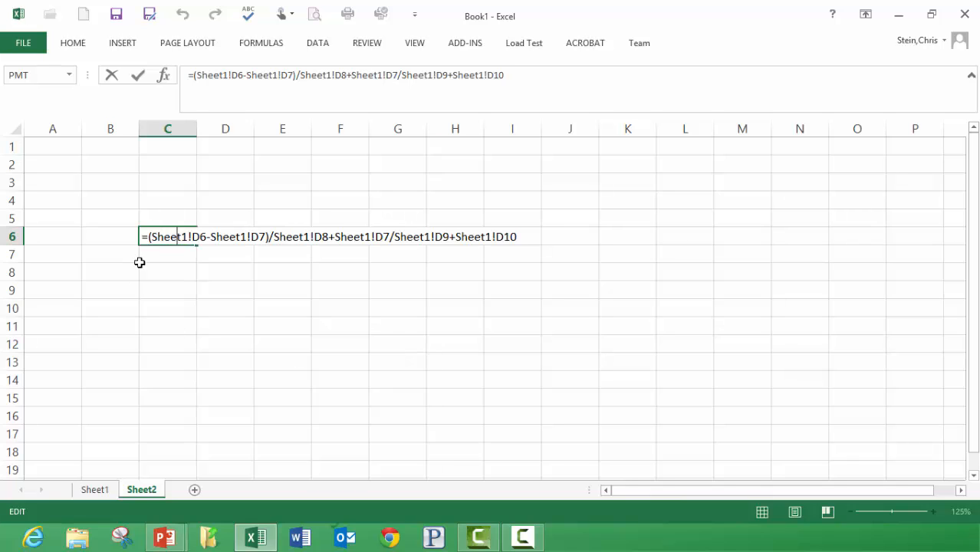
key(Return)
click(171, 235)
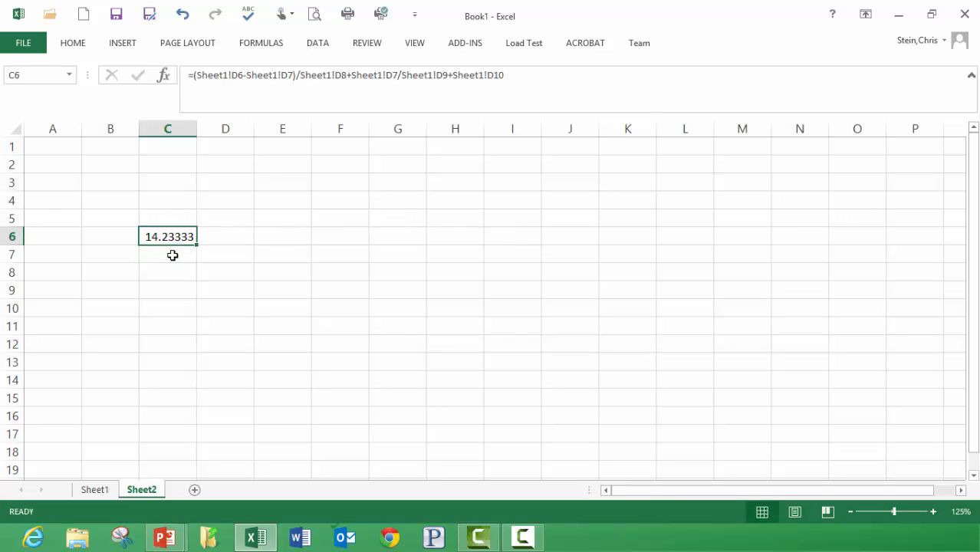
click(172, 254)
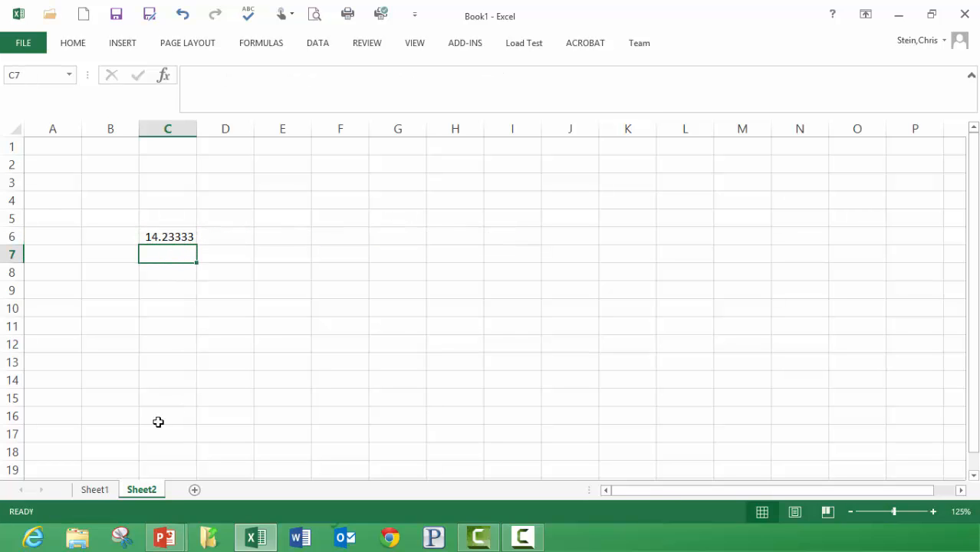
- Examine the cell addresses of the trip input values on Sheet1, starting with the total distance in D6
click(93, 490)
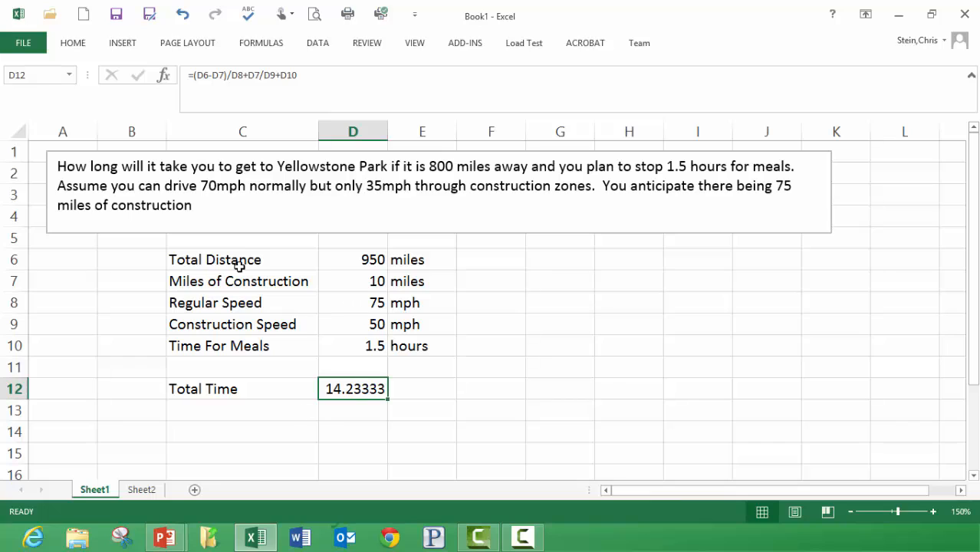
click(379, 262)
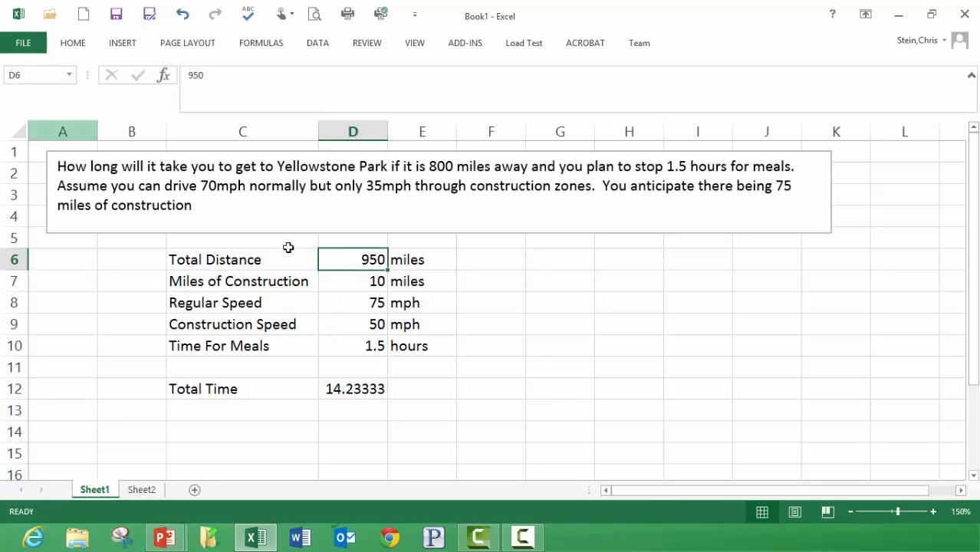
click(350, 282)
key(Down)
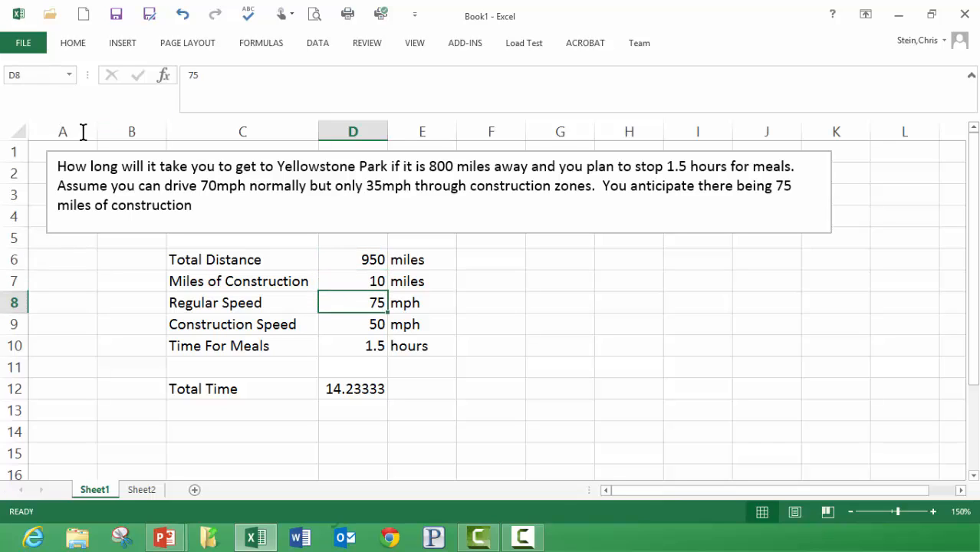
click(360, 259)
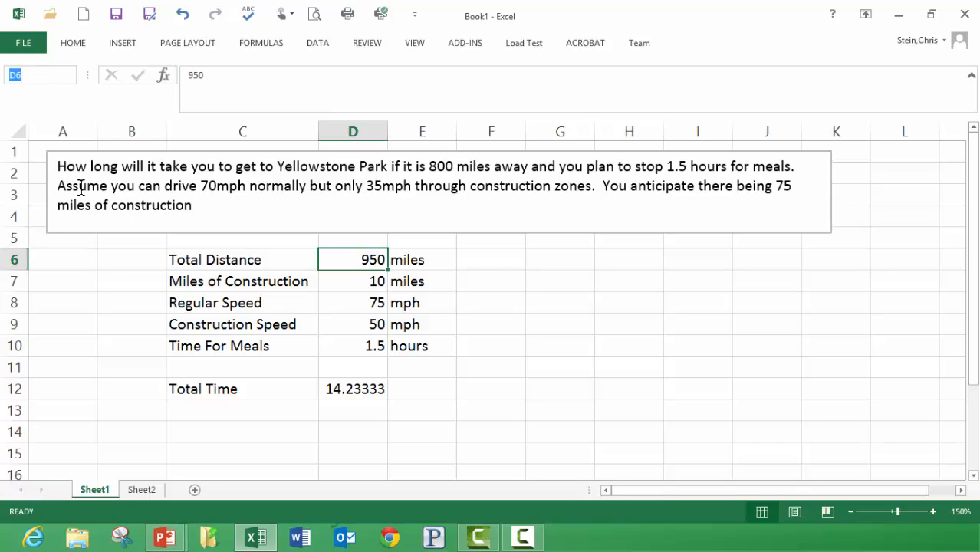
- Create names for the input cells from the selection C6:D10 on Sheet1, using the labels in the left column
click(205, 257)
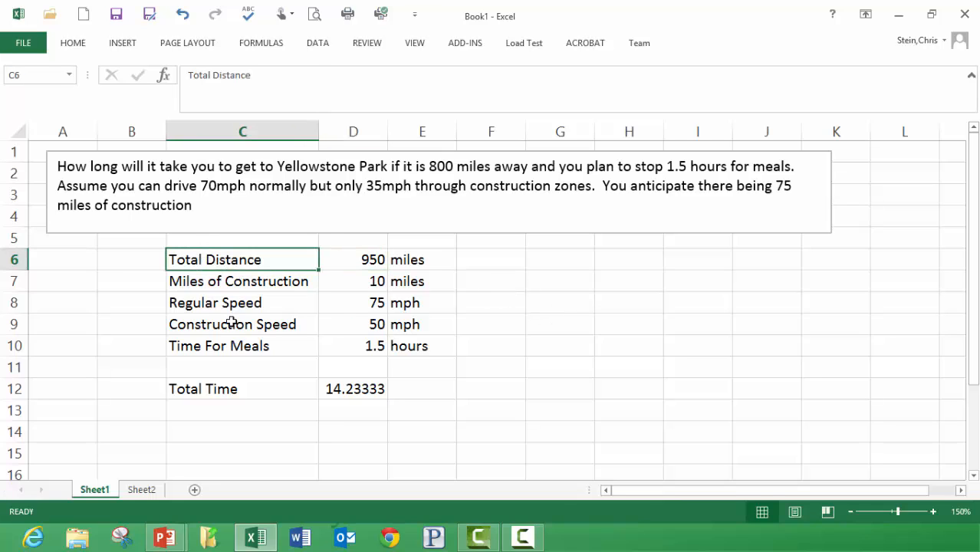
drag(232, 259, 363, 344)
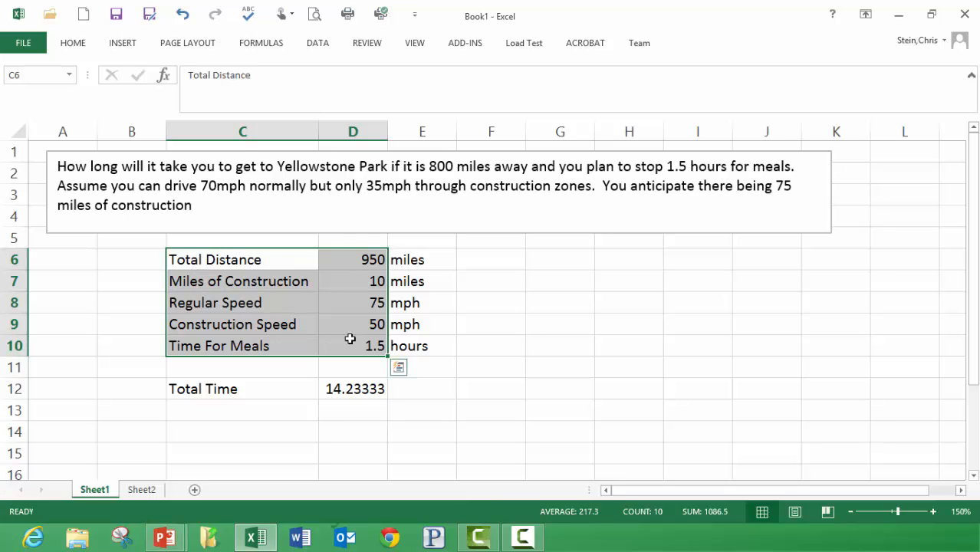
click(268, 46)
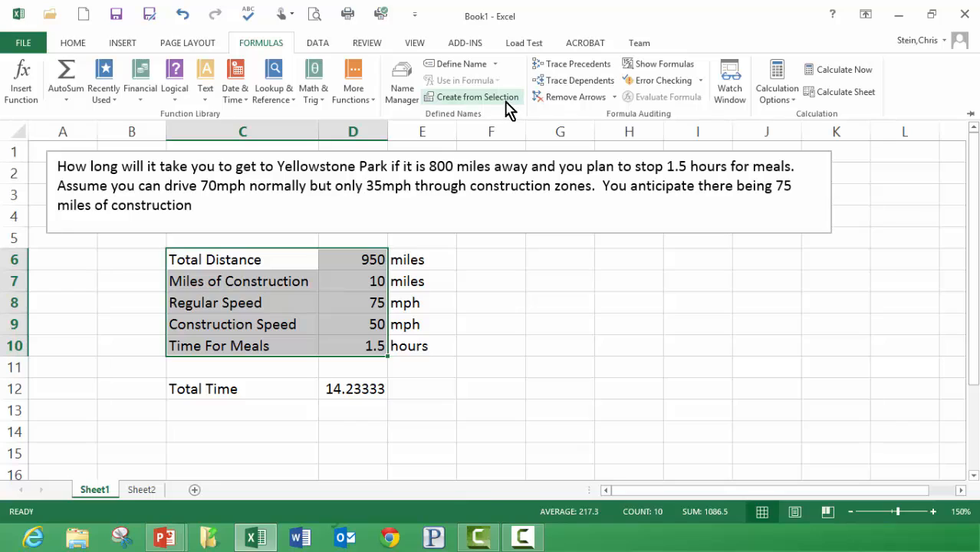
click(475, 98)
drag(407, 200, 541, 202)
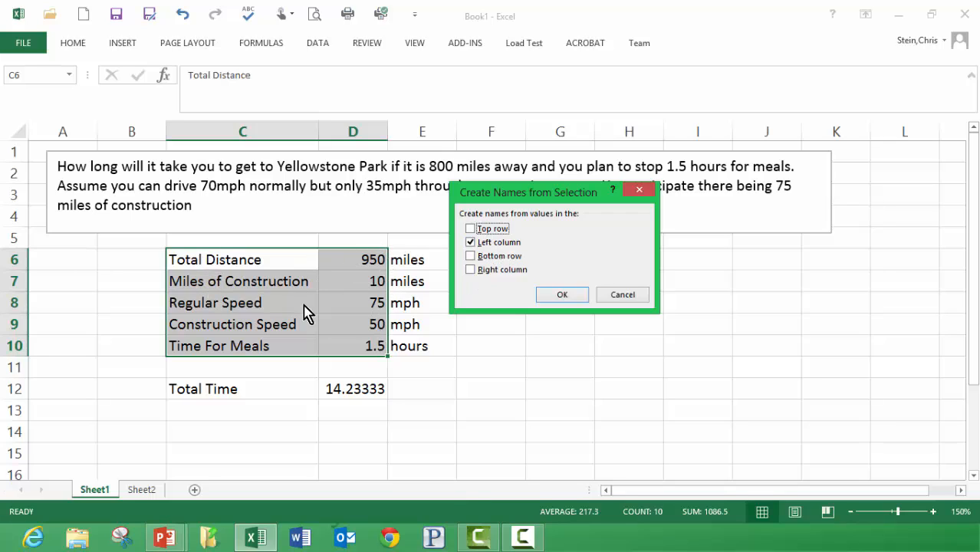
click(562, 294)
click(496, 296)
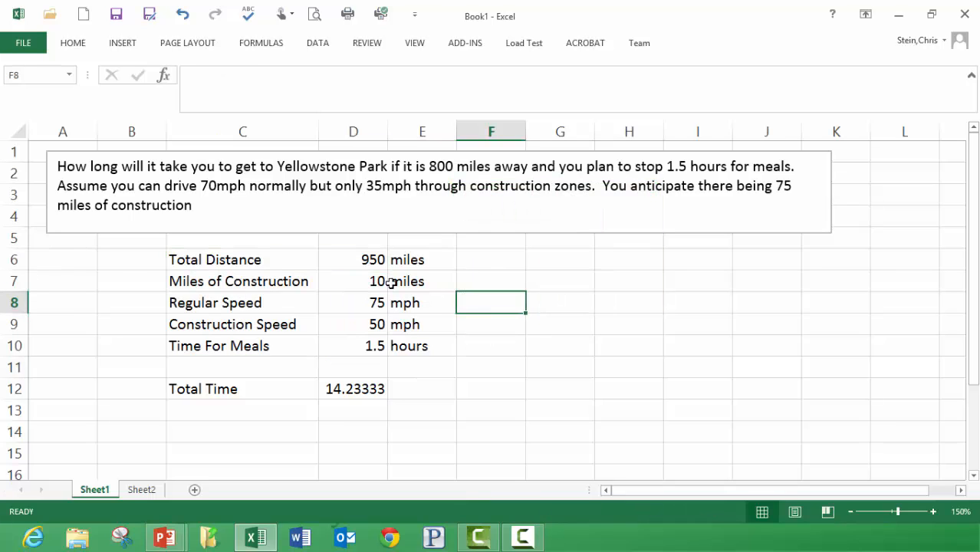
- Check the name assigned to each input cell from D6 to D10 on Sheet1
click(374, 262)
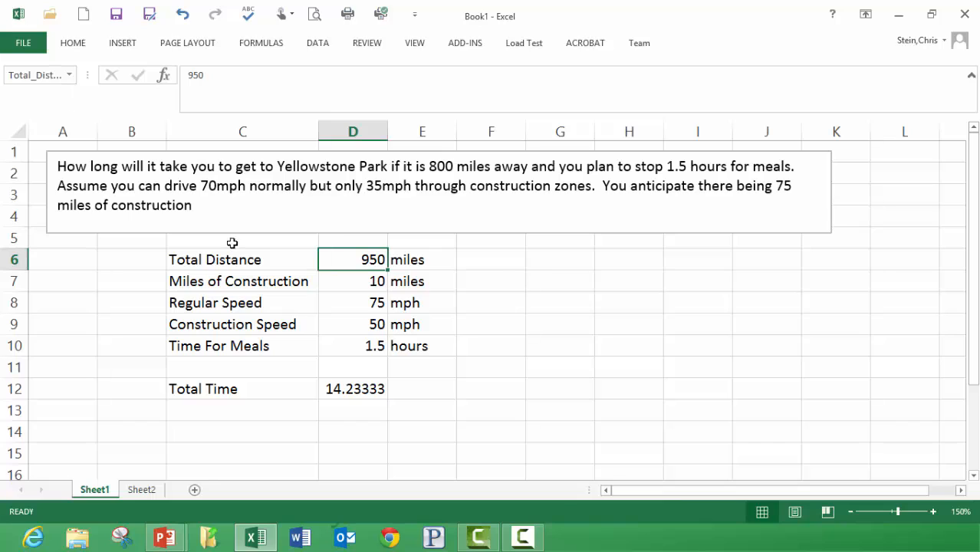
click(371, 283)
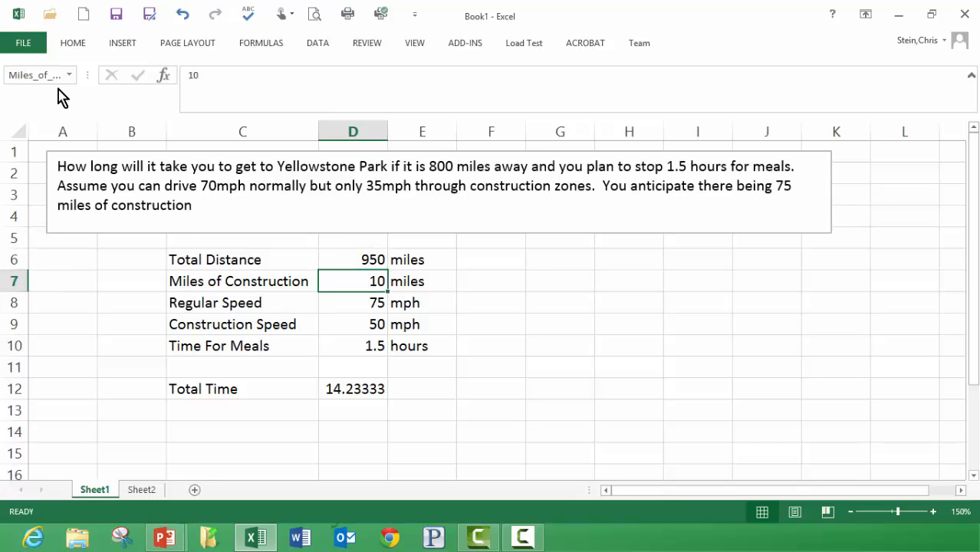
click(374, 299)
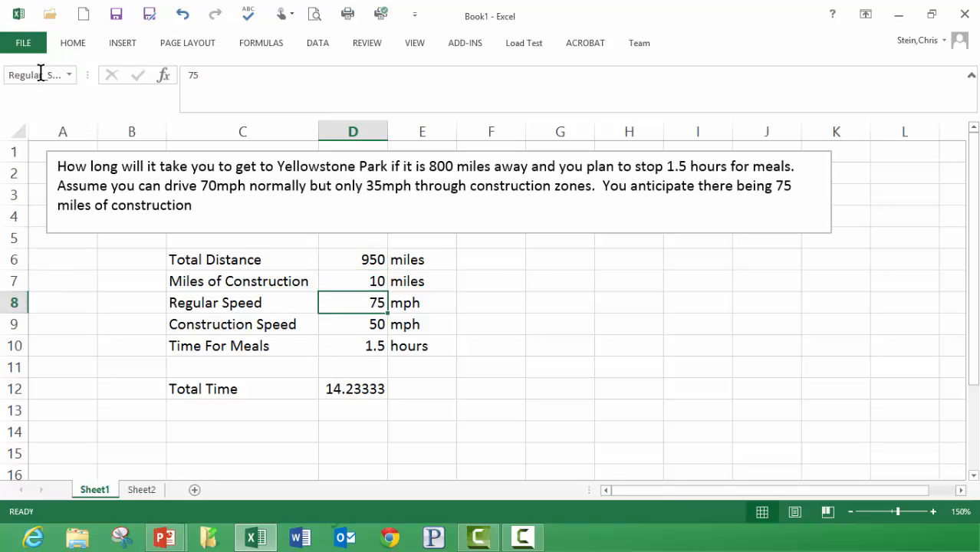
click(375, 325)
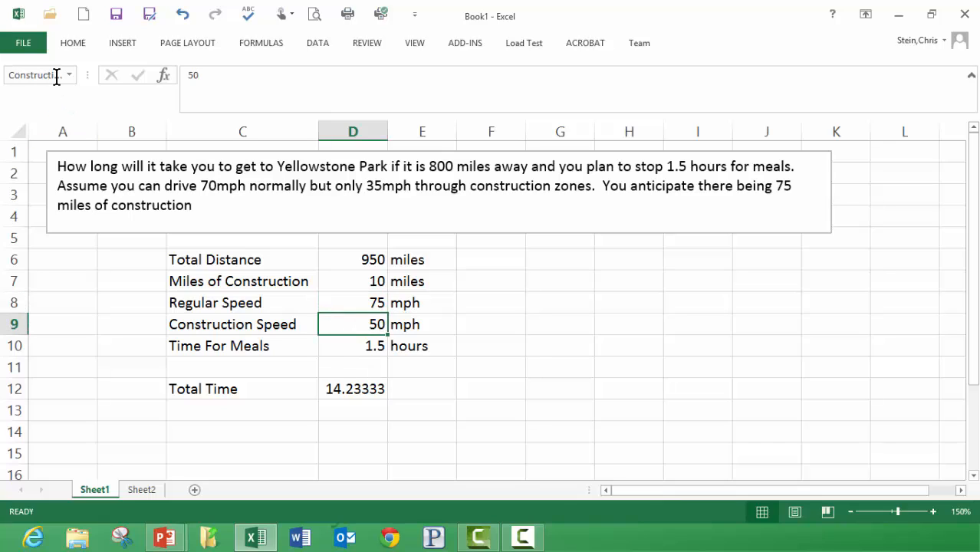
click(371, 345)
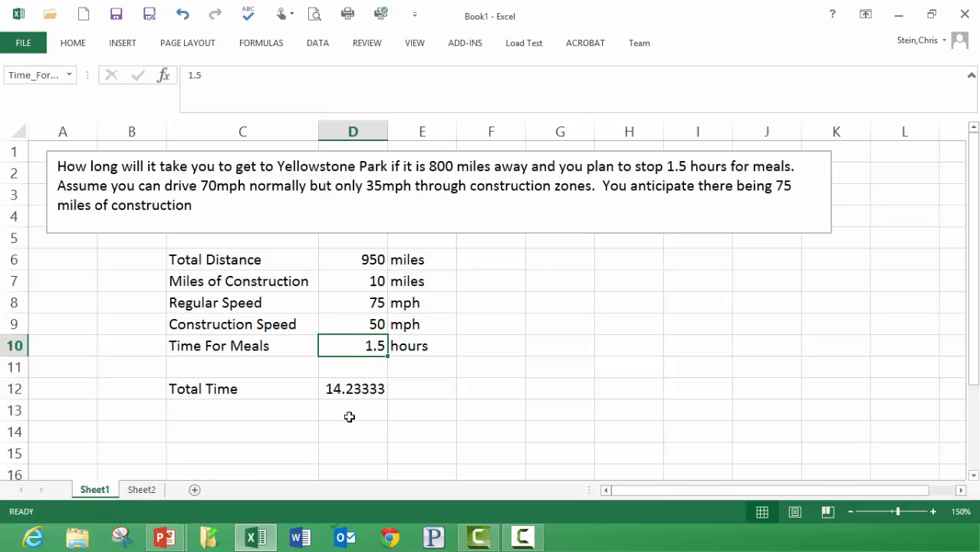
- Review the Total Time formula in D12 of Sheet1 and the cross-sheet formula in C6 of Sheet2
click(349, 392)
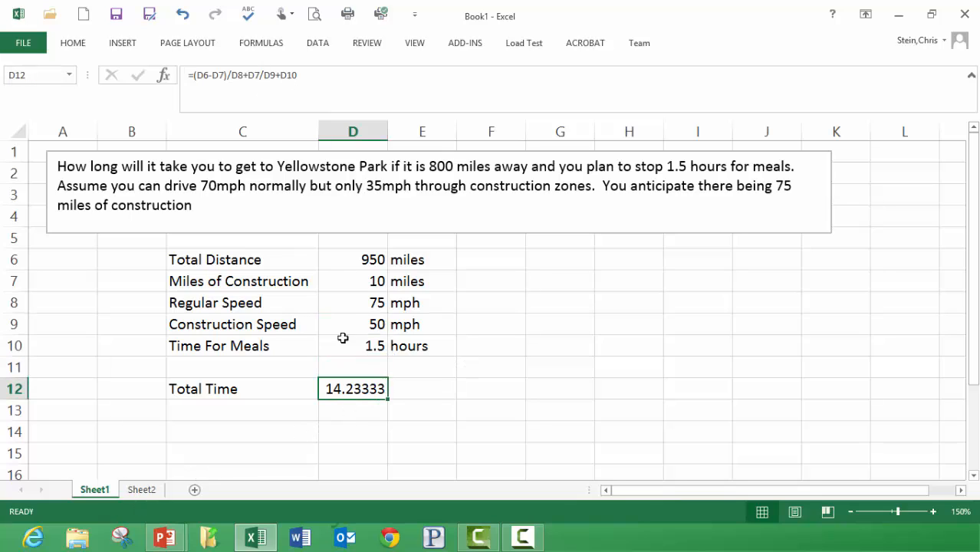
double_click(375, 389)
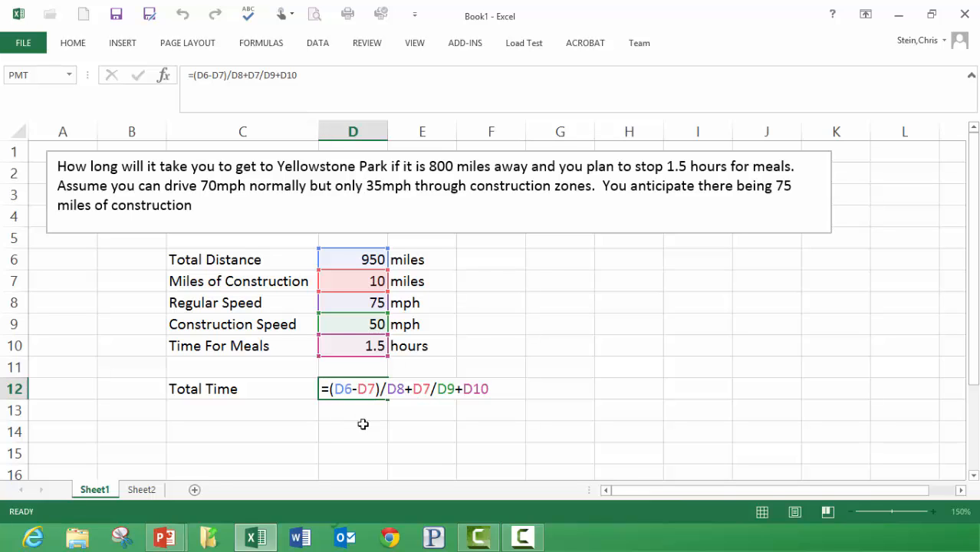
key(Escape)
click(146, 489)
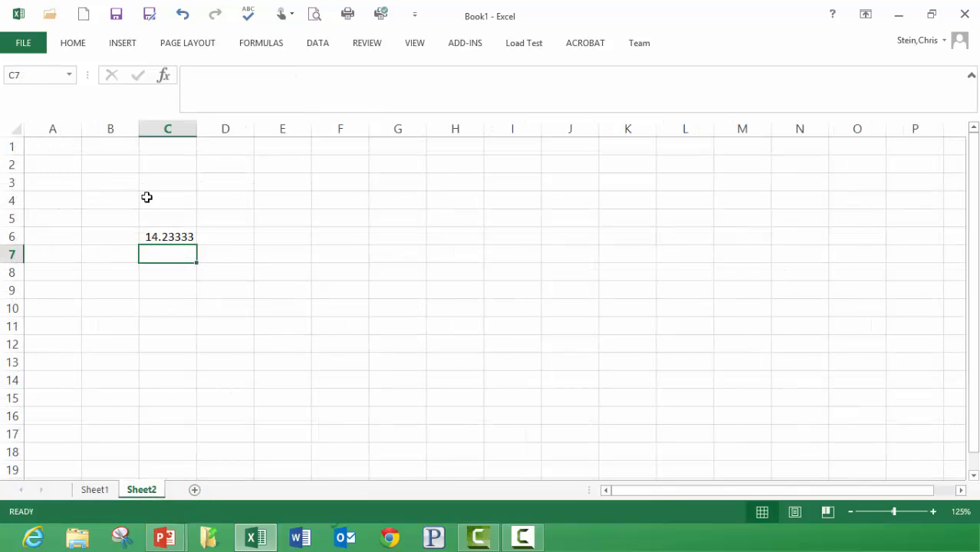
click(170, 239)
double_click(175, 235)
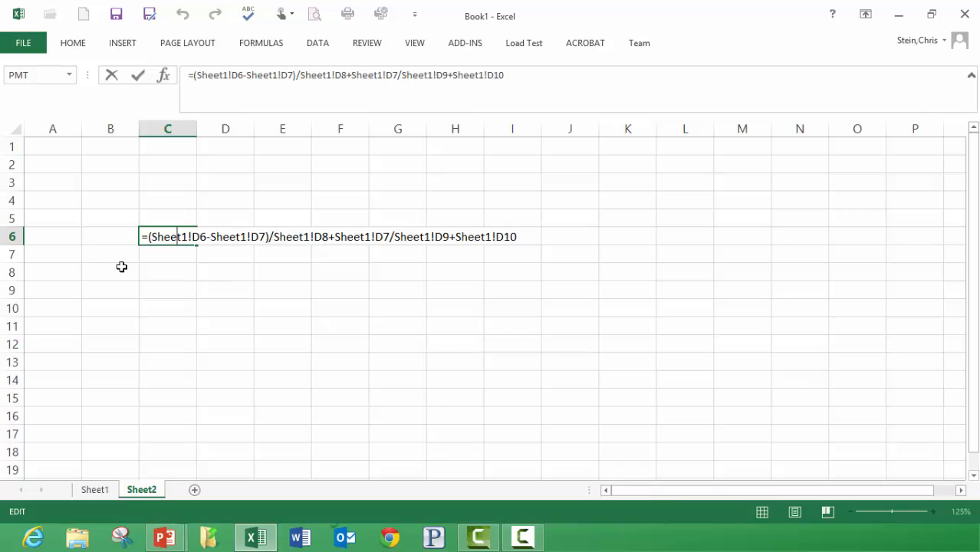
- Start the formula =(Total_Distance-Miles_of_Construction)/Regular_Speed in C7 of Sheet2, picking the named input cells on Sheet1
click(161, 254)
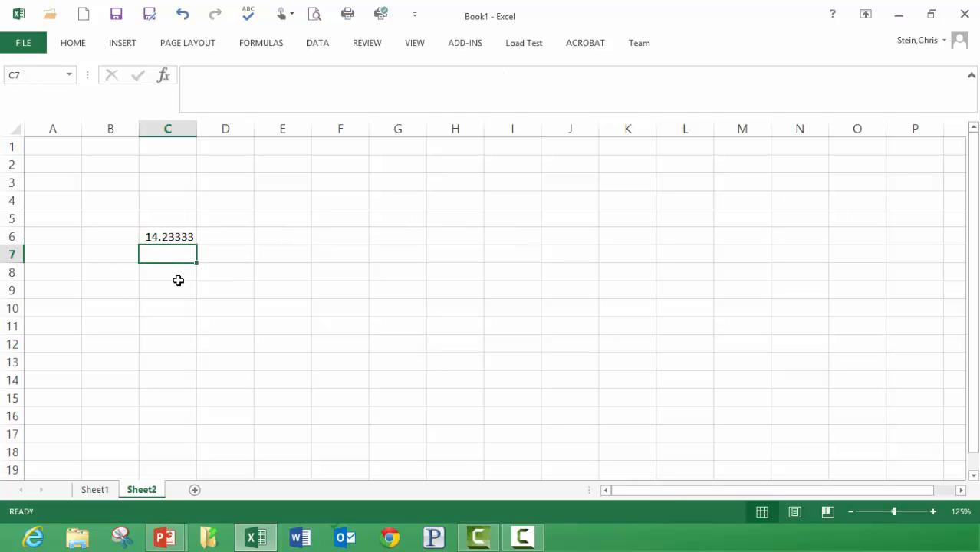
text(=()
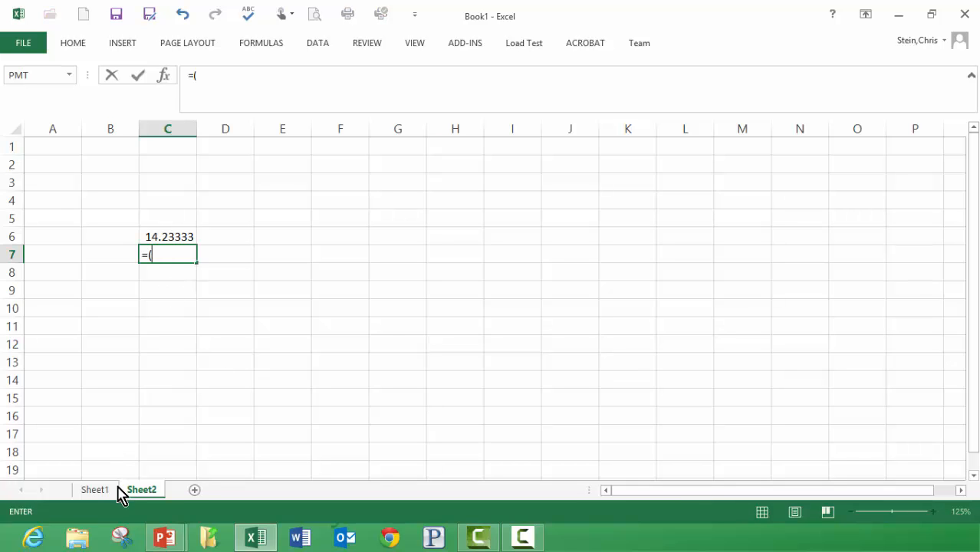
click(107, 490)
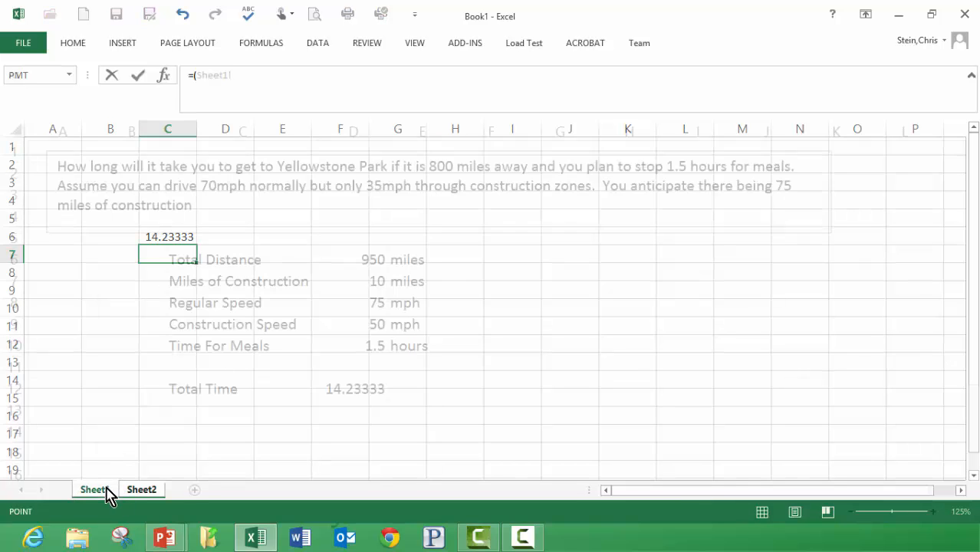
click(357, 256)
text(-)
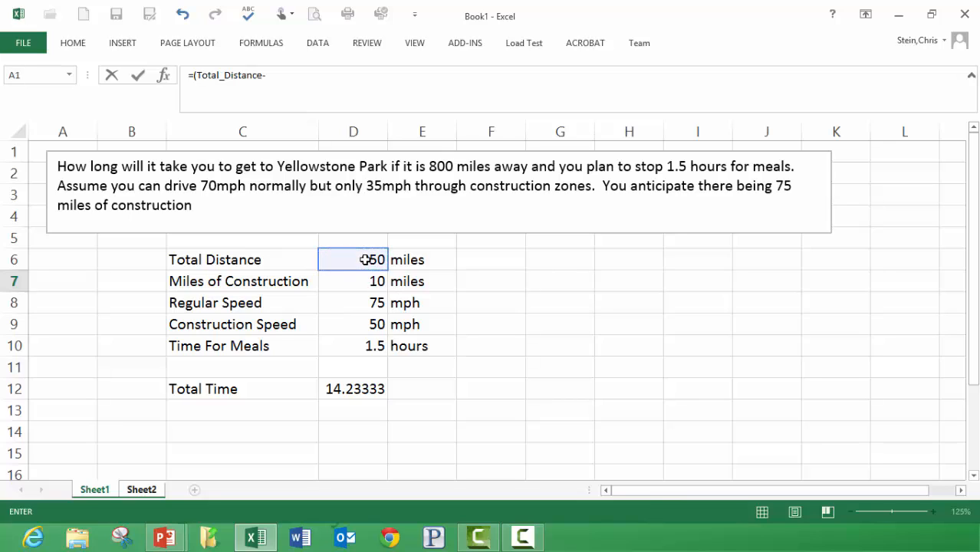
click(363, 280)
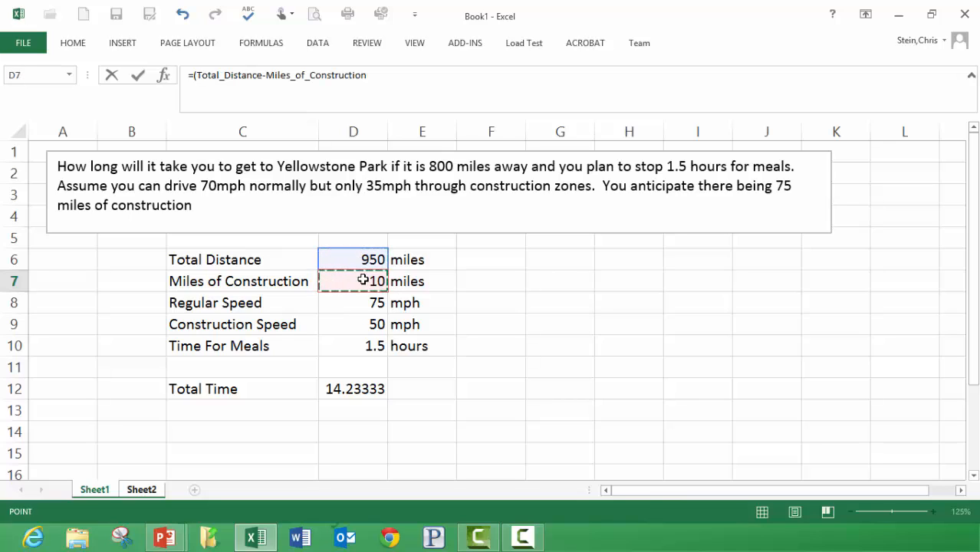
text()/)
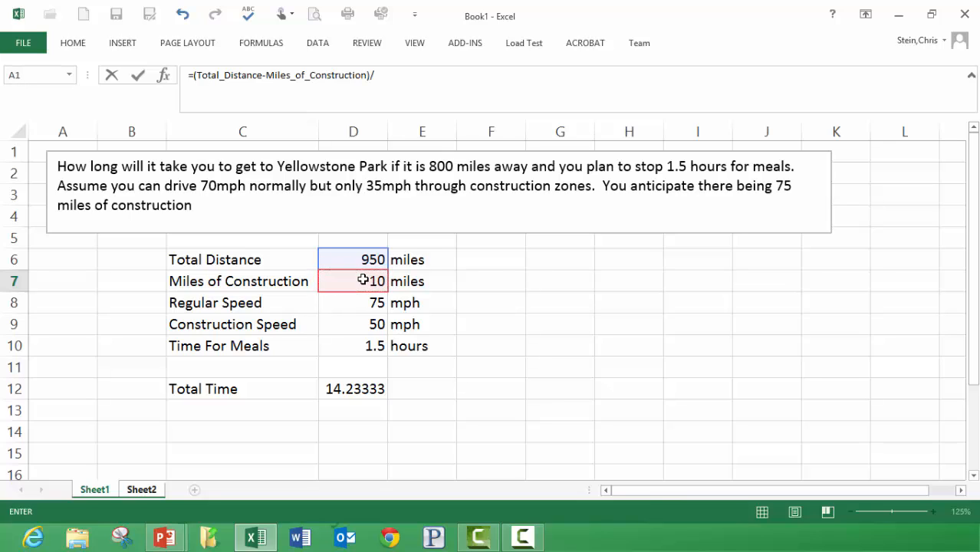
click(370, 303)
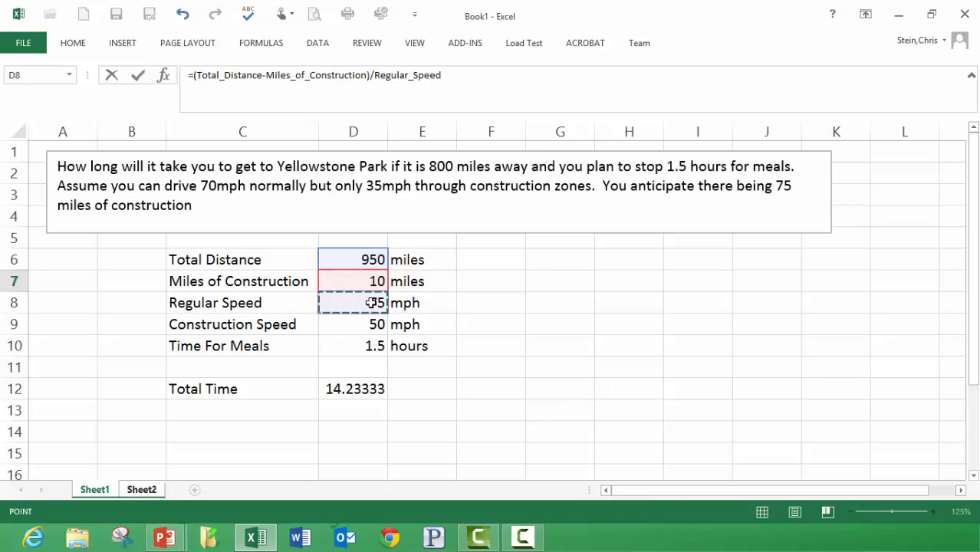
- Extend the C7 formula with +Miles_of_Construction/Construction_Speed+Time_For_Meals from the named cells on Sheet1 and enter it
text(+)
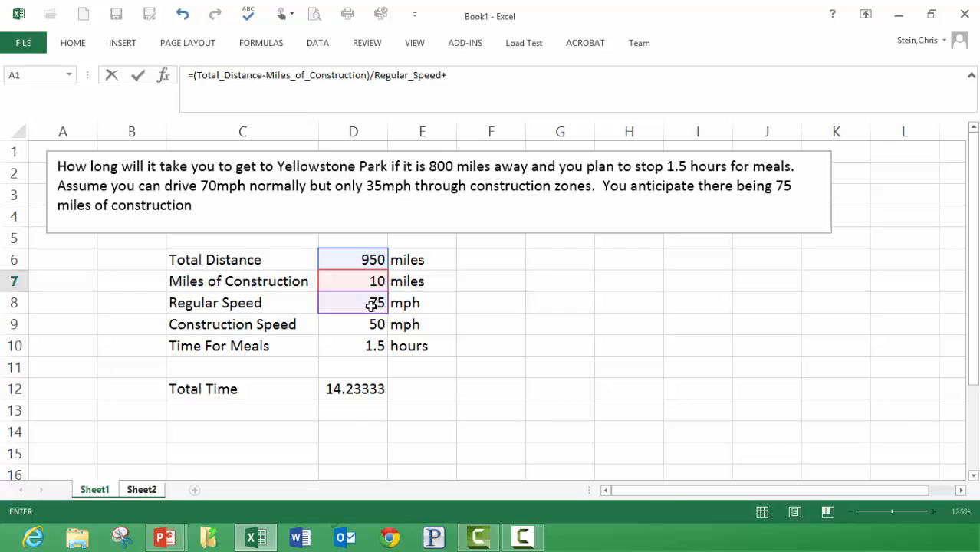
click(367, 280)
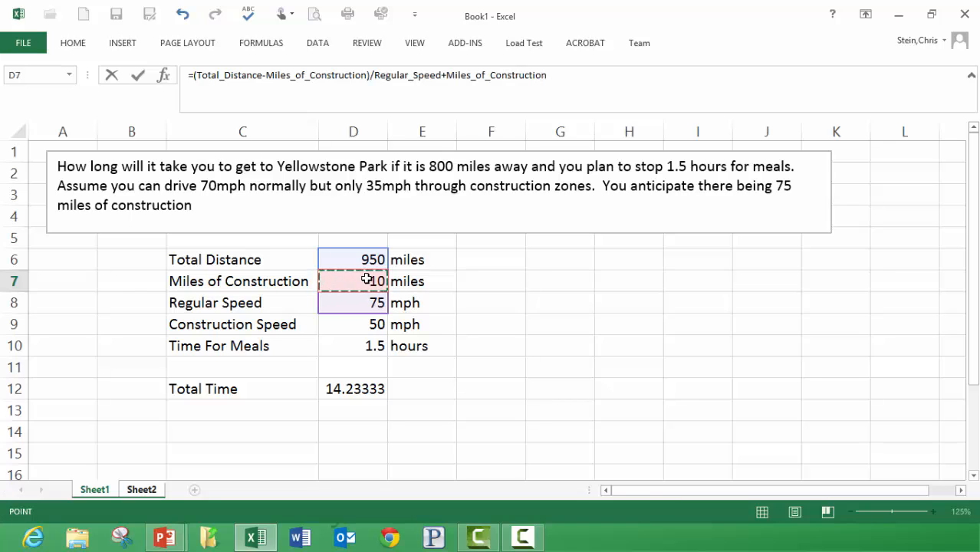
text(/)
click(367, 323)
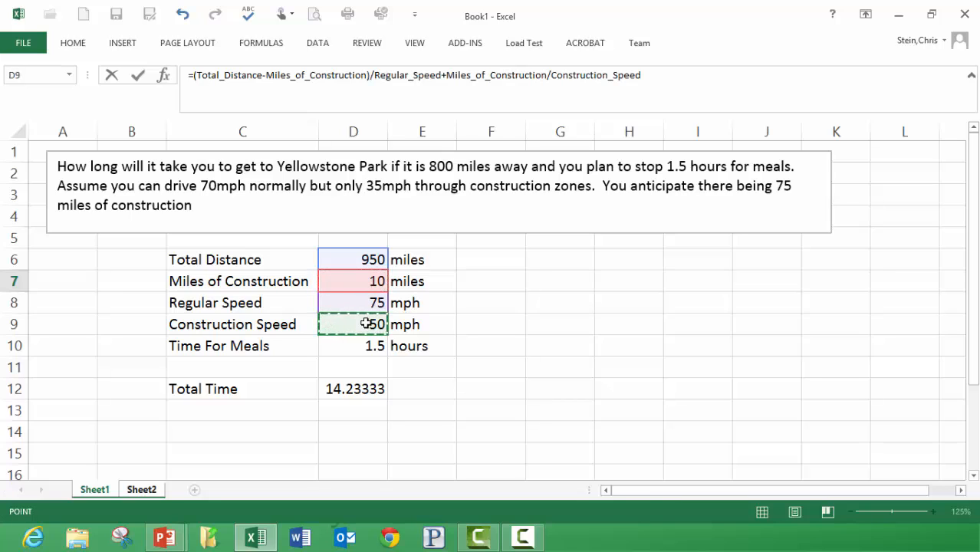
text(+)
click(356, 346)
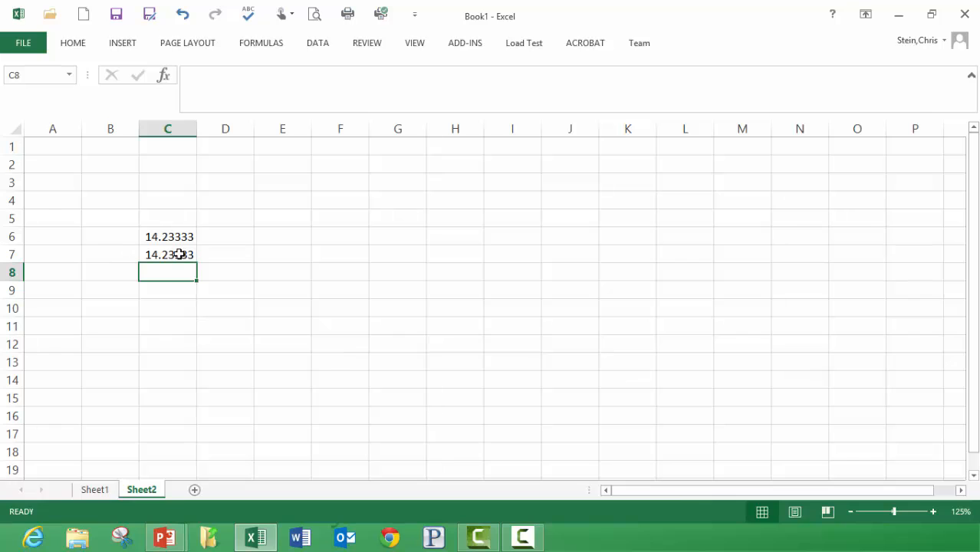
- Compare the named-cell formula in C7 of Sheet2 with the sheet-reference formula in C6, and return to Sheet1
double_click(178, 254)
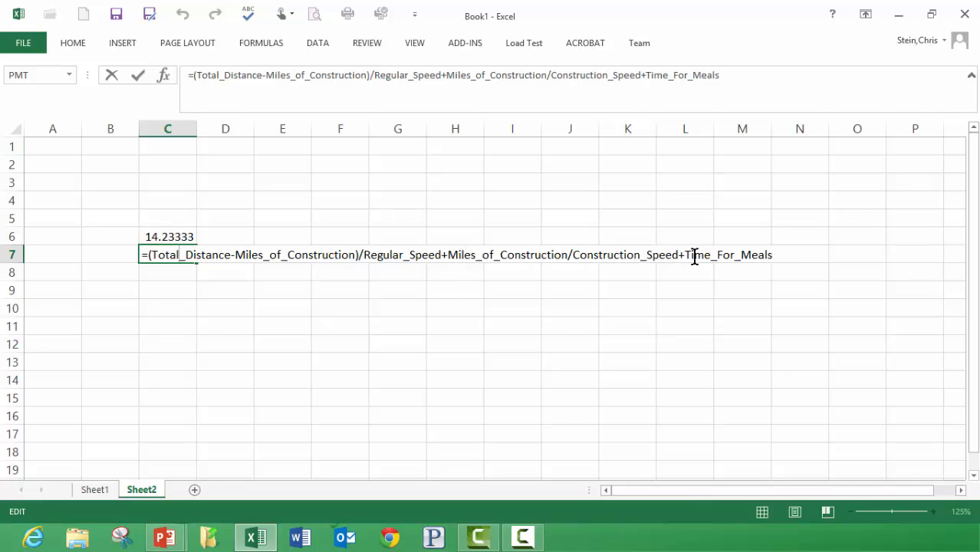
key(Return)
click(170, 255)
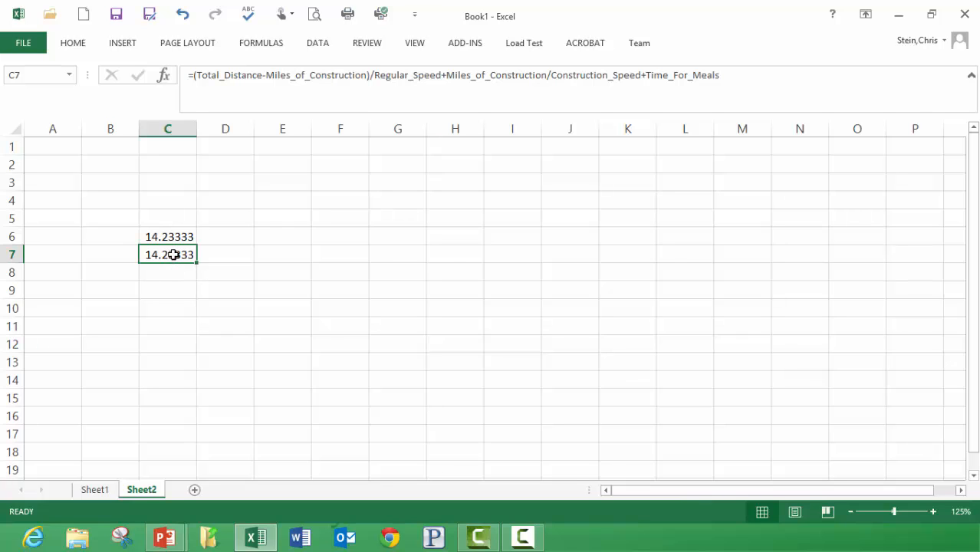
double_click(174, 255)
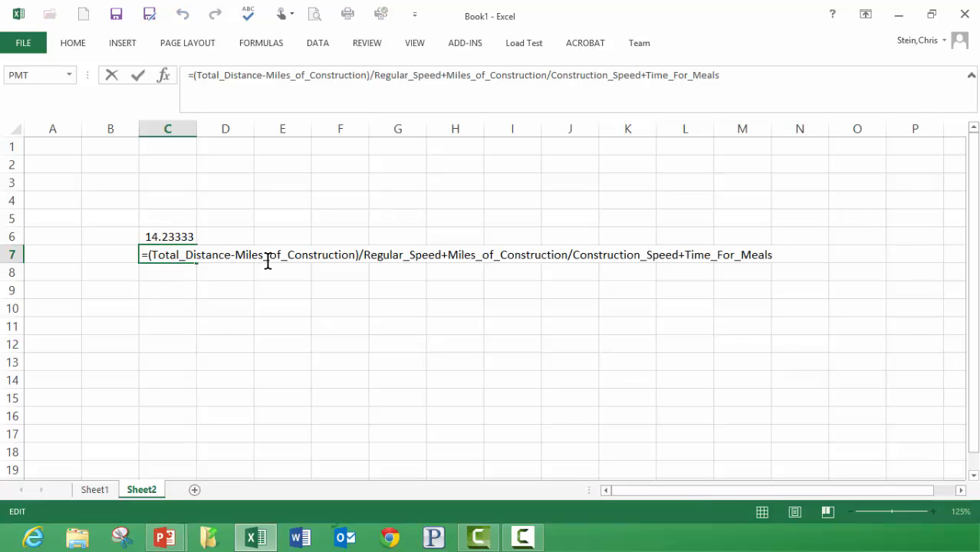
click(169, 238)
double_click(169, 237)
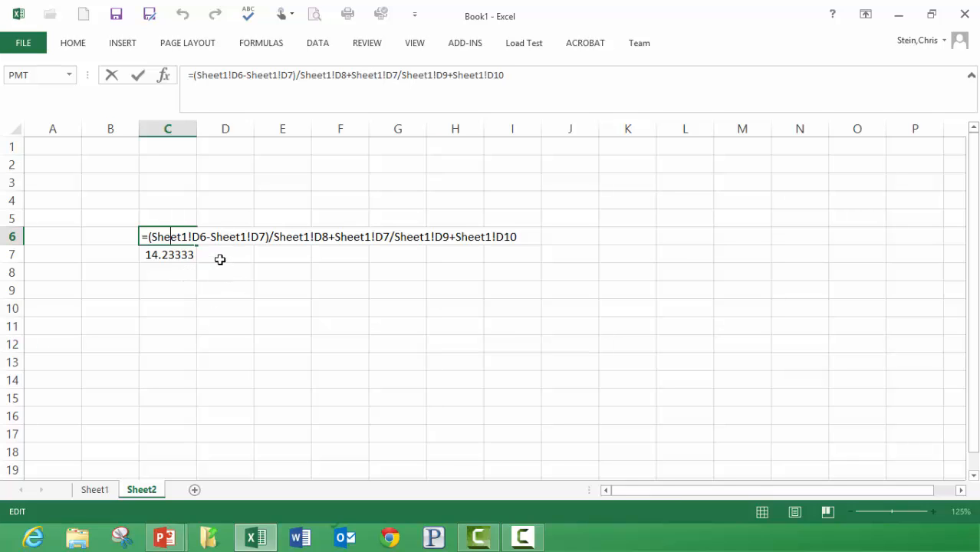
click(165, 256)
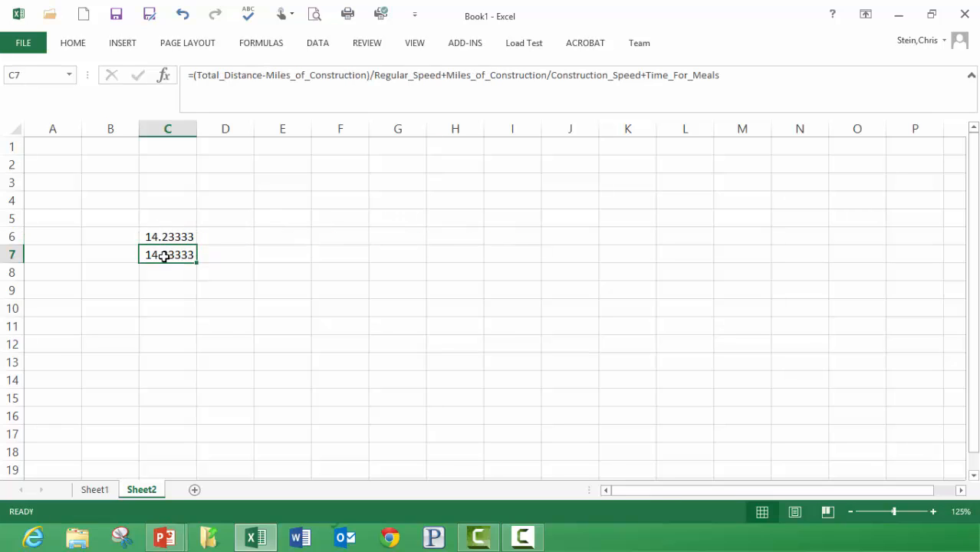
click(98, 491)
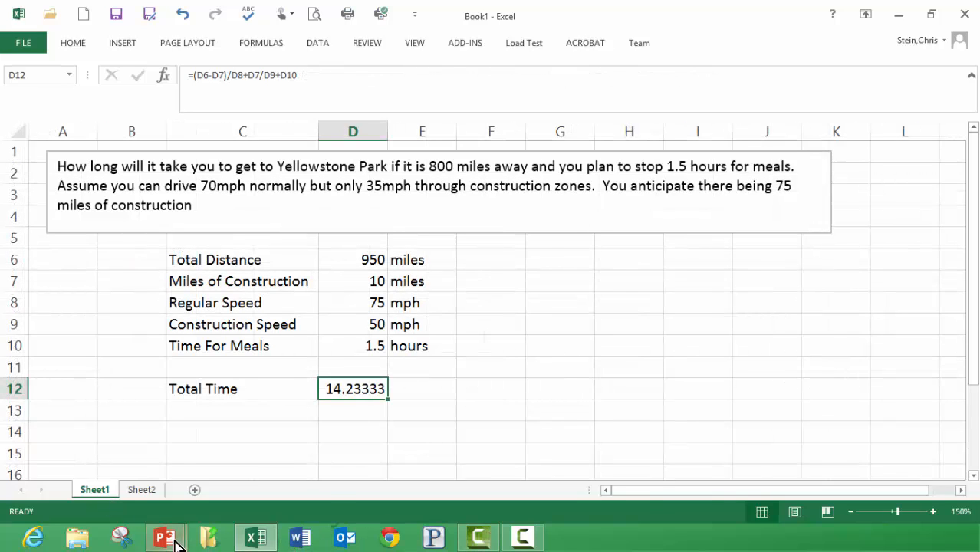
- Switch to the PowerPoint slide show to read the Excel Tips slide, and return to the Excel workbook
mouse_move(165, 537)
click(305, 480)
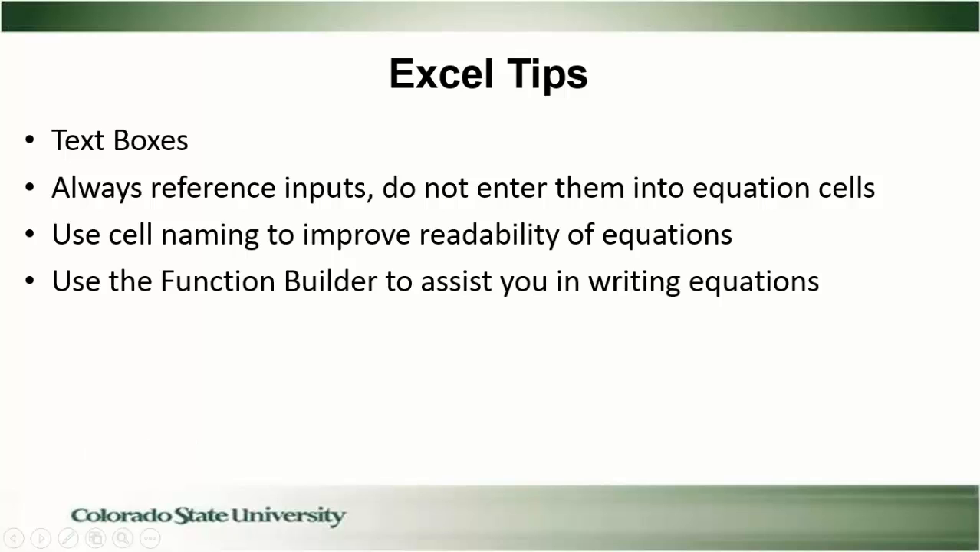
key(alt+Tab)
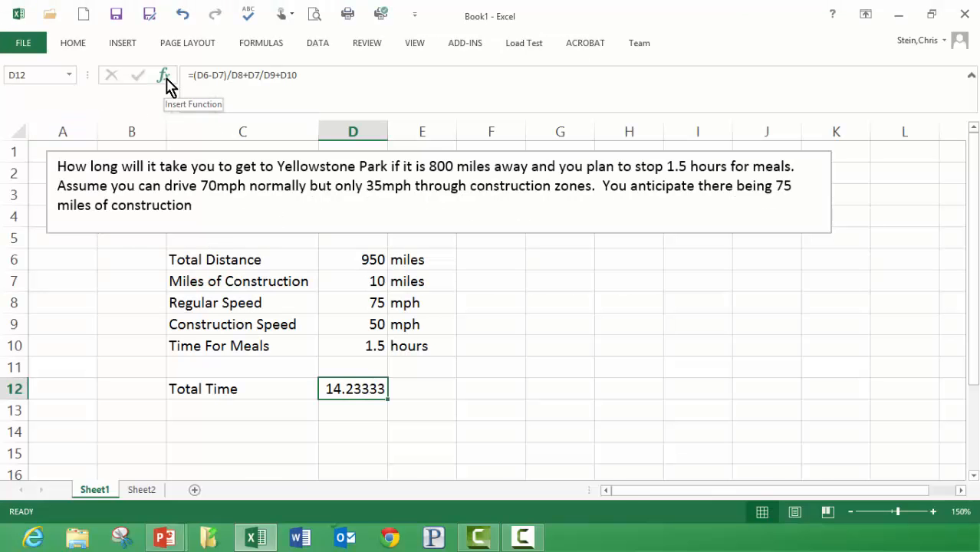
- Search the function builder for nper and start an NPER formula in D13, keeping the input cells uncovered
click(371, 412)
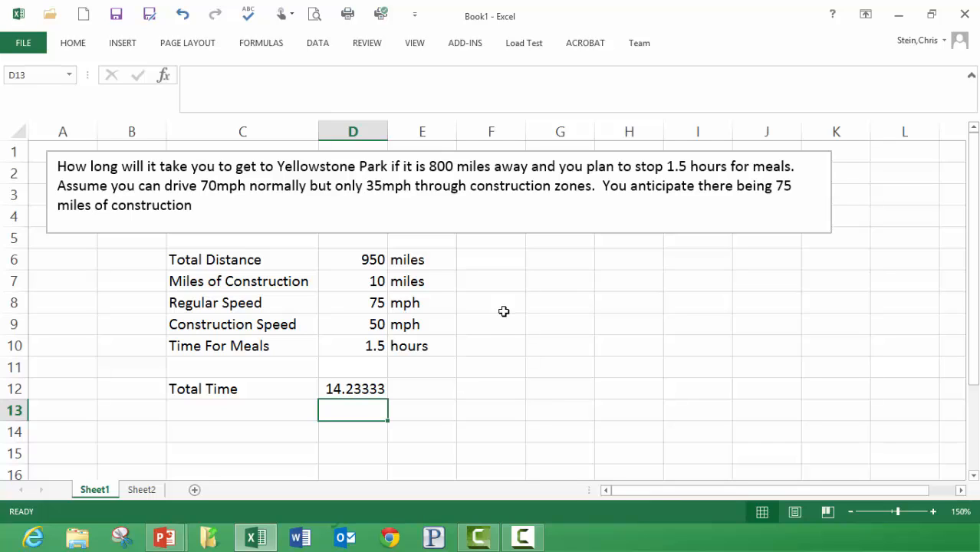
click(166, 78)
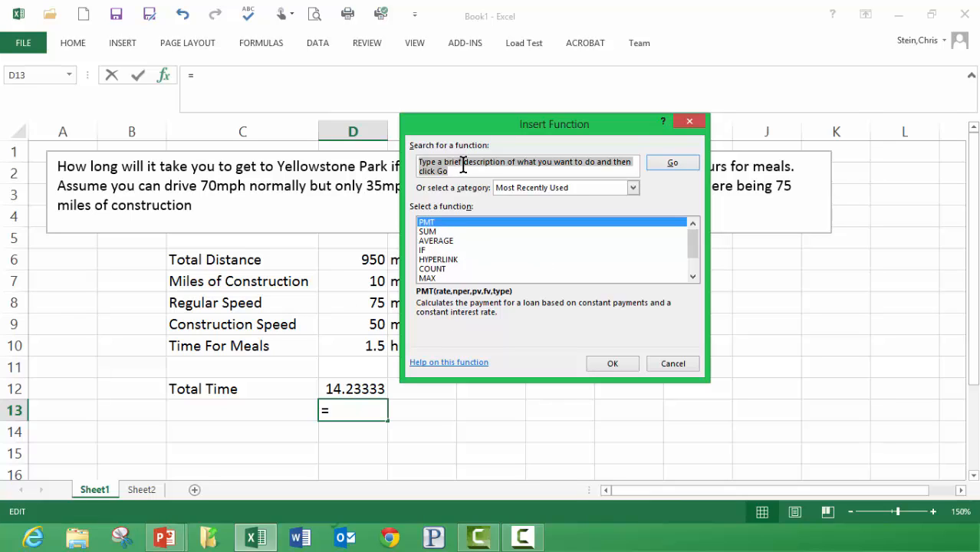
text(nper)
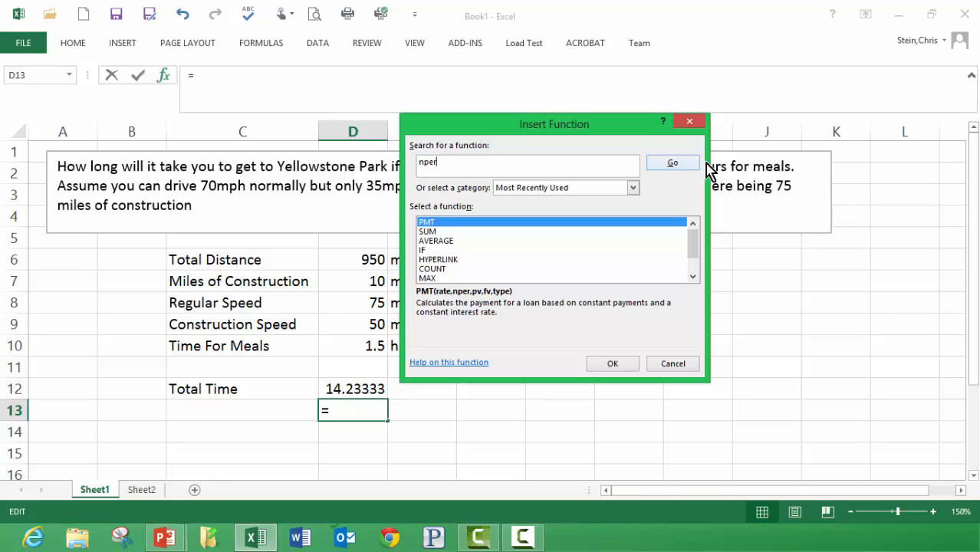
click(674, 165)
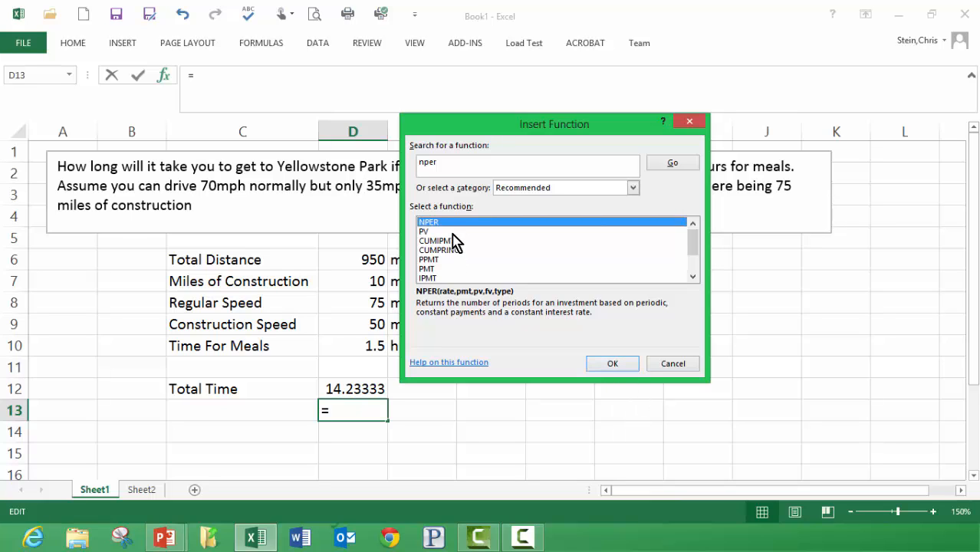
click(613, 363)
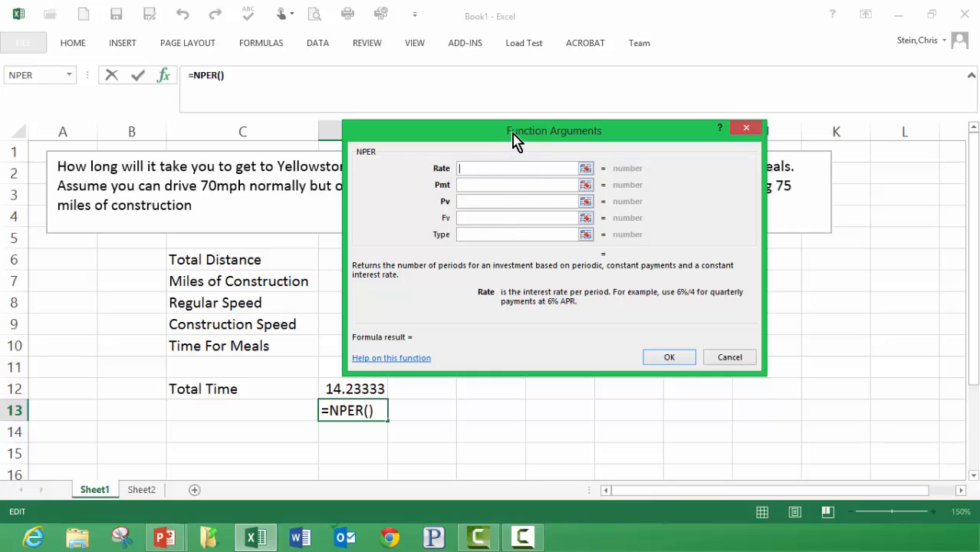
drag(513, 133, 602, 107)
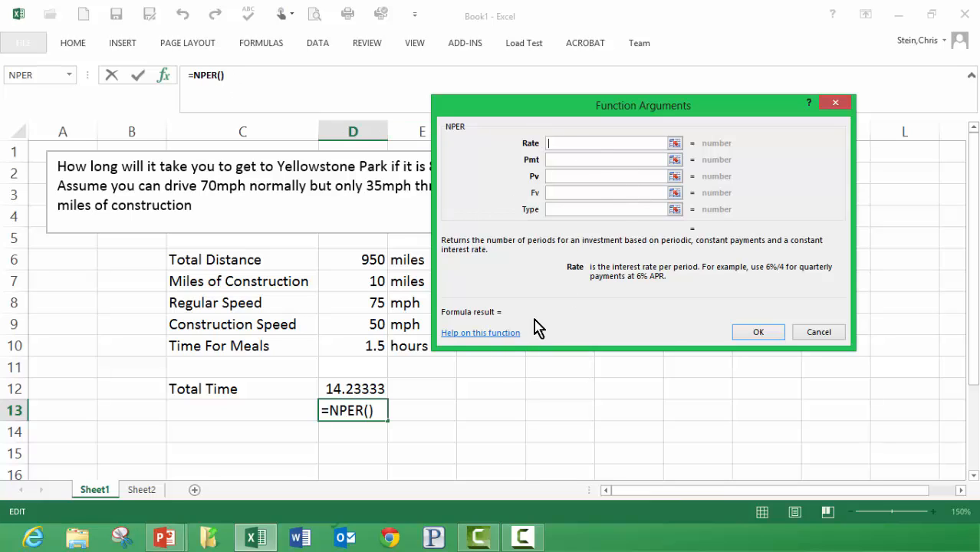
- View the example workbook from the NPER function's help article in Excel, cancelling the pending NPER formula in D13
click(477, 334)
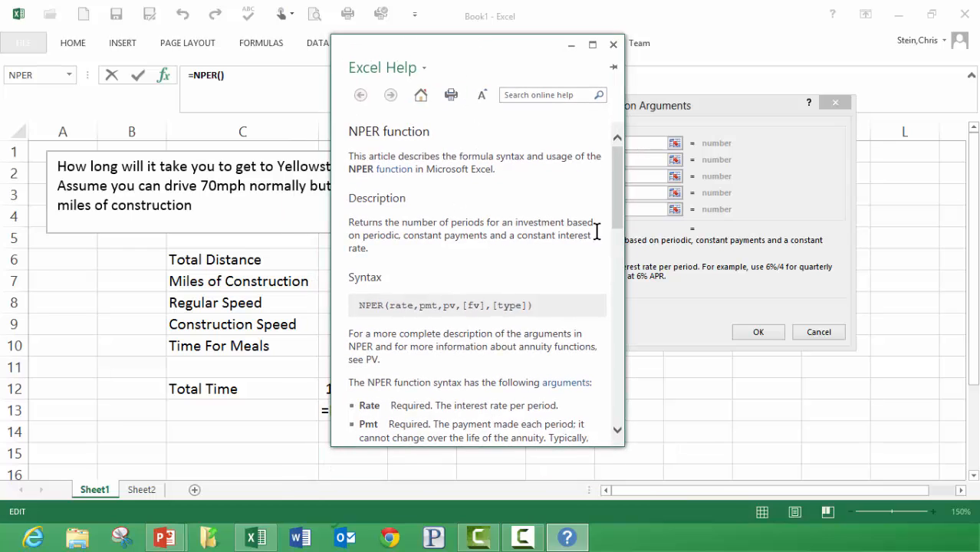
drag(623, 186, 623, 368)
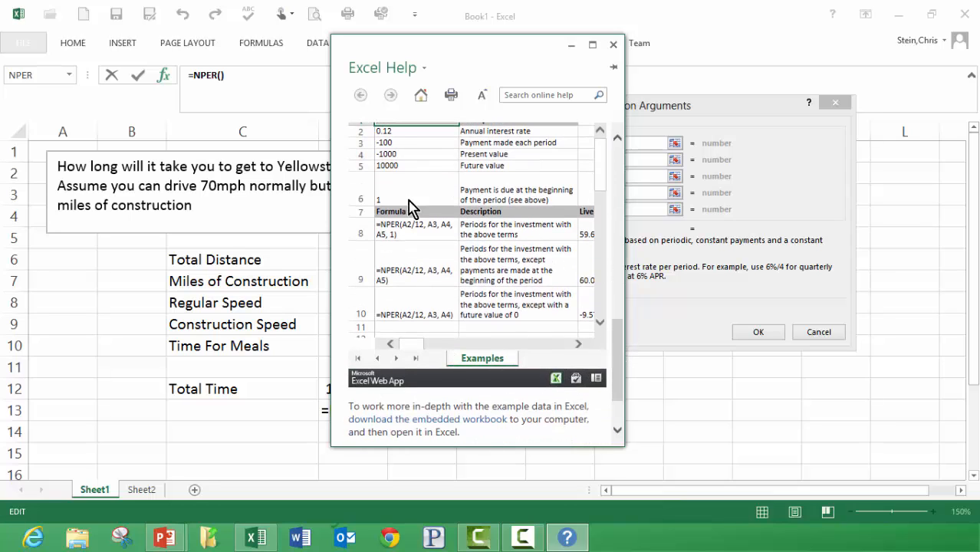
click(556, 379)
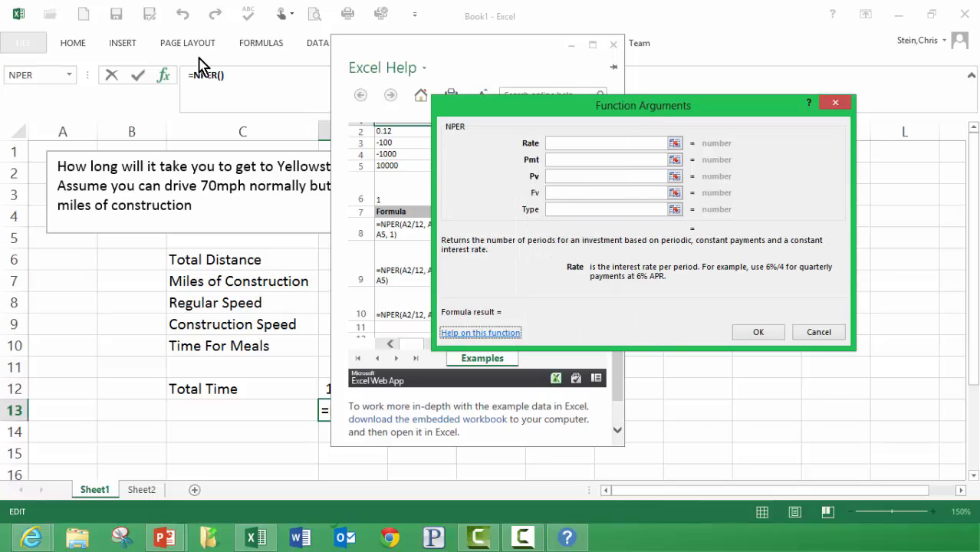
click(819, 332)
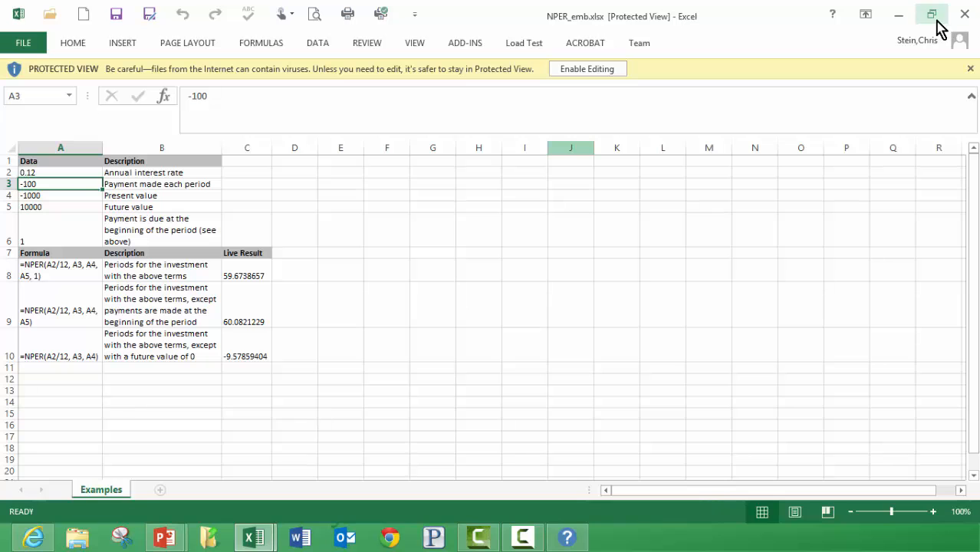
click(906, 16)
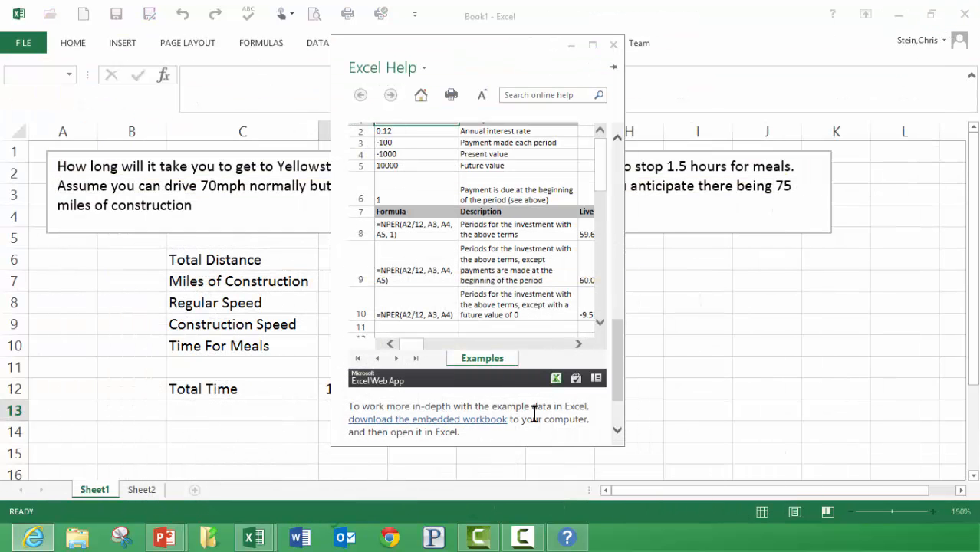
- Review the example data and formulas in the NPER help article and close the help
drag(619, 332, 618, 308)
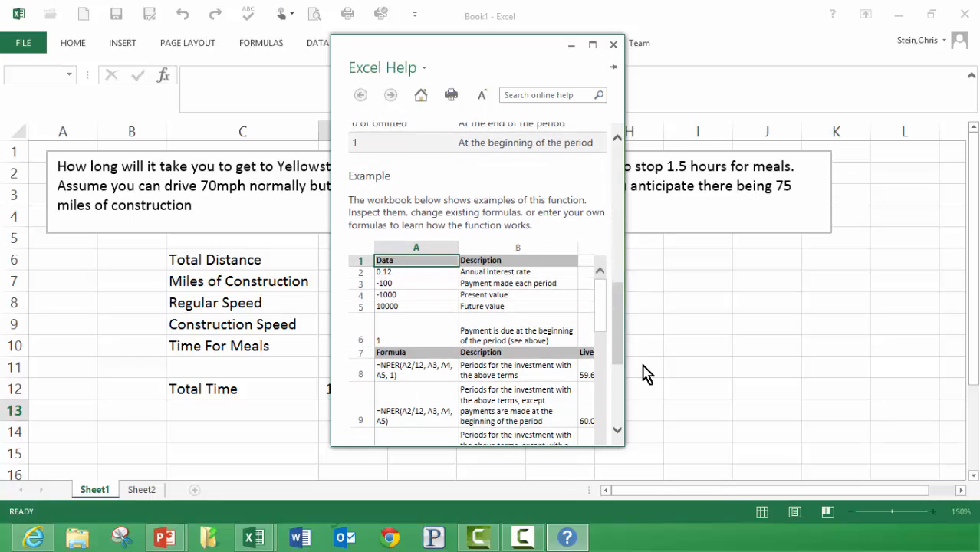
scroll(625, 337, down, 3)
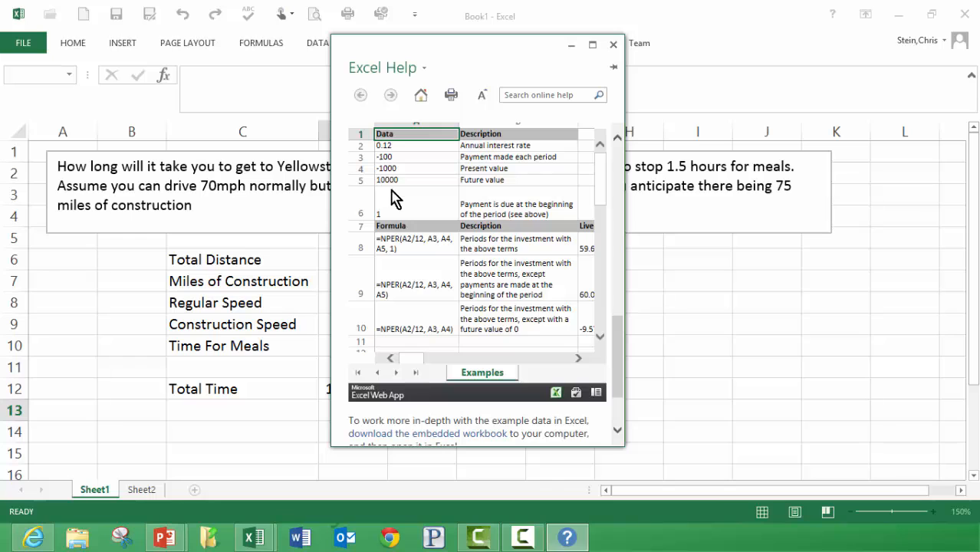
click(613, 44)
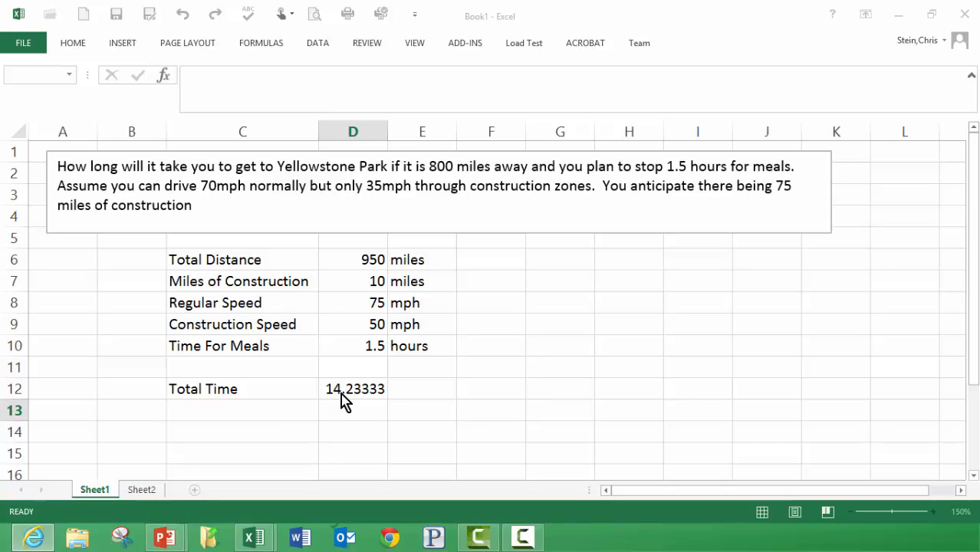
- Check the Total Distance input in D6 and the Total Time formula in D12 of Sheet1
click(380, 263)
click(371, 259)
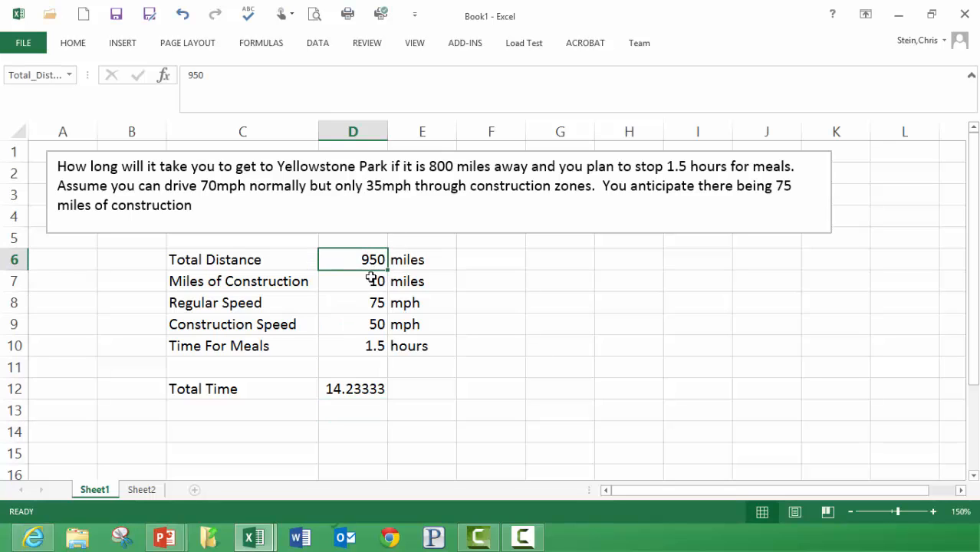
click(357, 390)
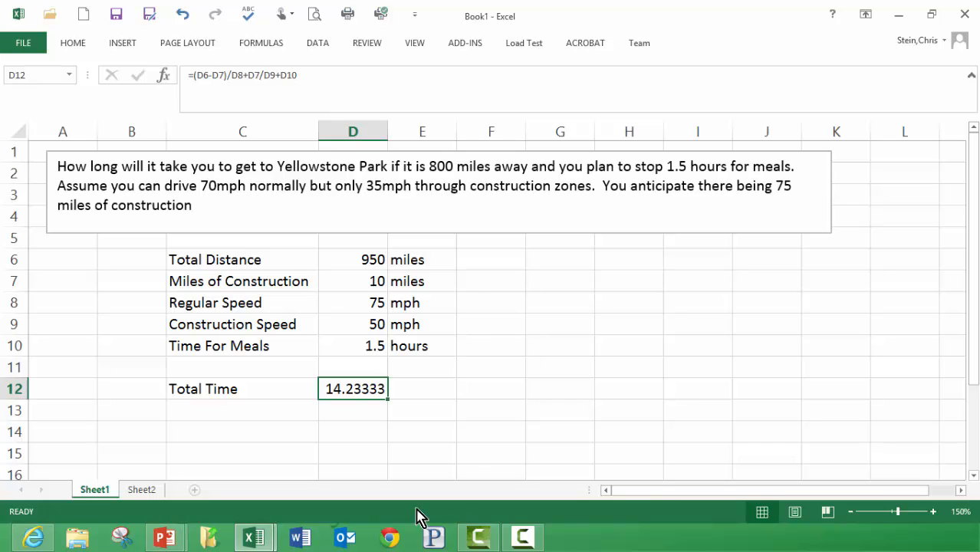